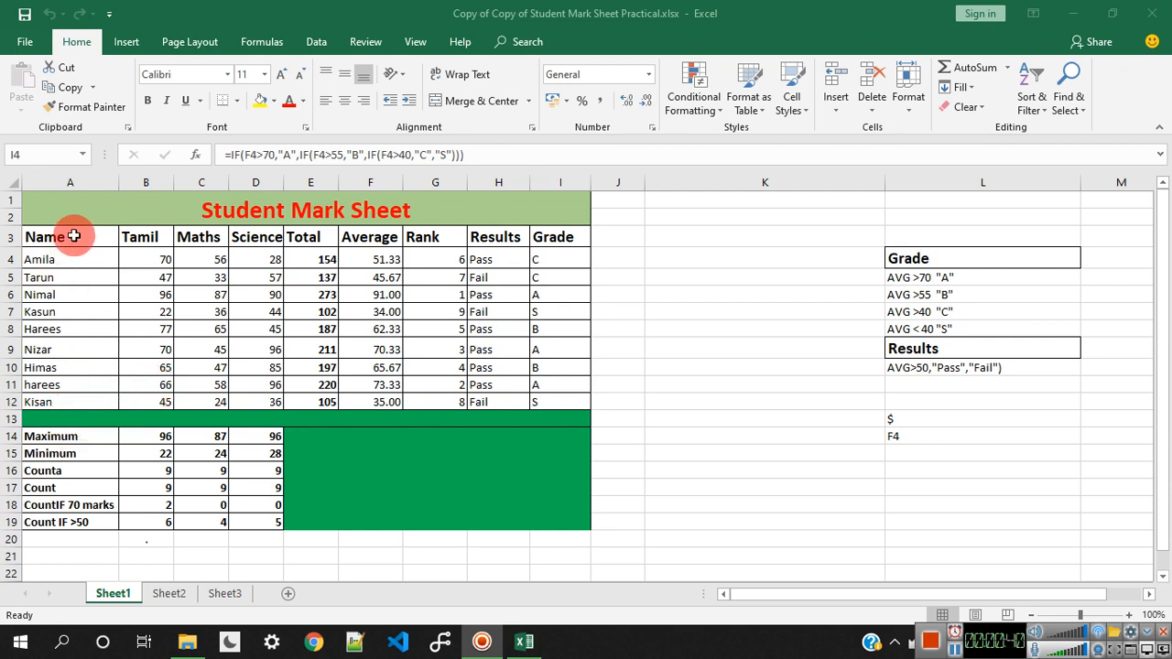
Step: Select the Name column in A3:A12 and examine the chart types available for insertion, from Column through Combo
left_click_drag(72, 236, 68, 399)
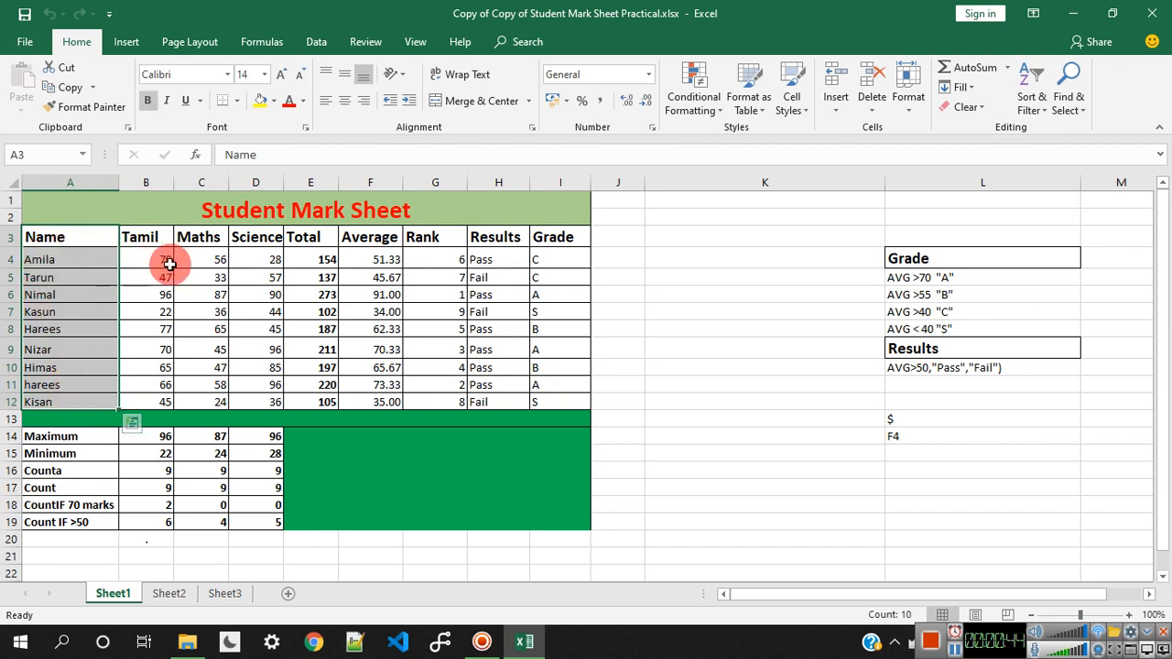
left_click(126, 46)
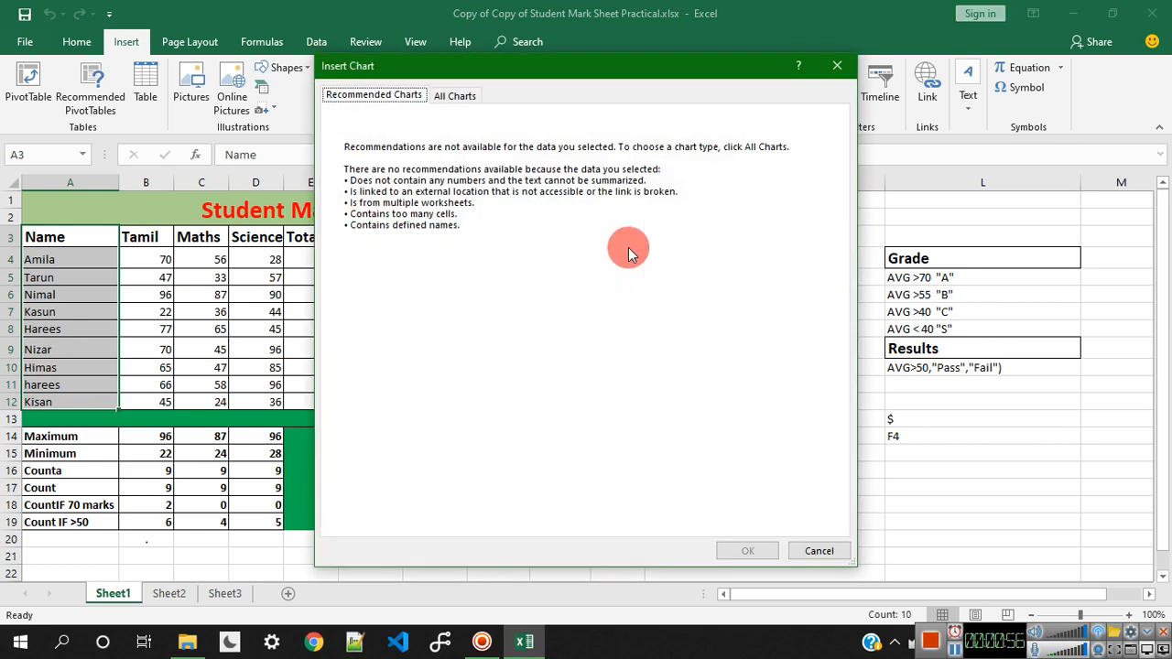
left_click(456, 95)
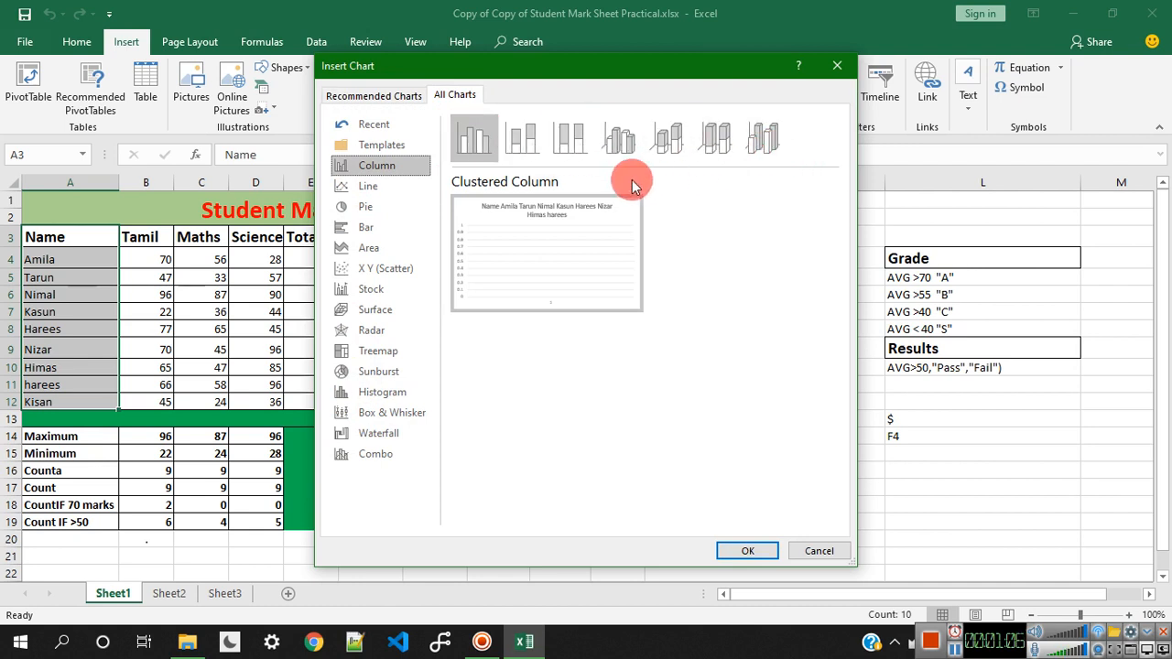
left_click(417, 186)
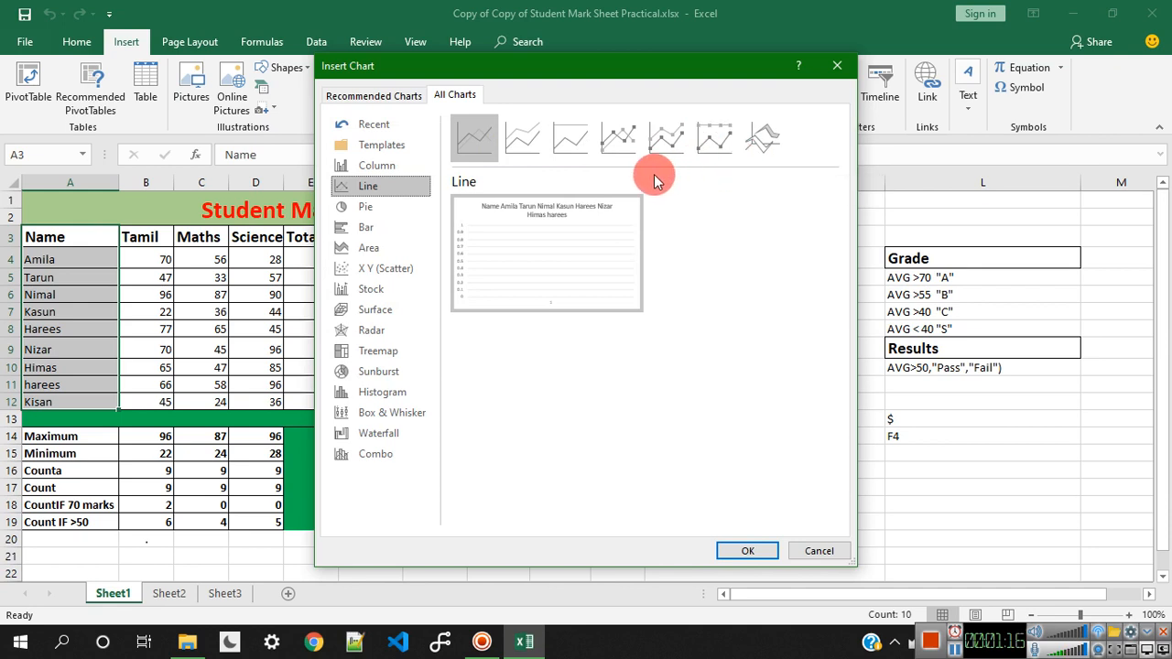
left_click(397, 210)
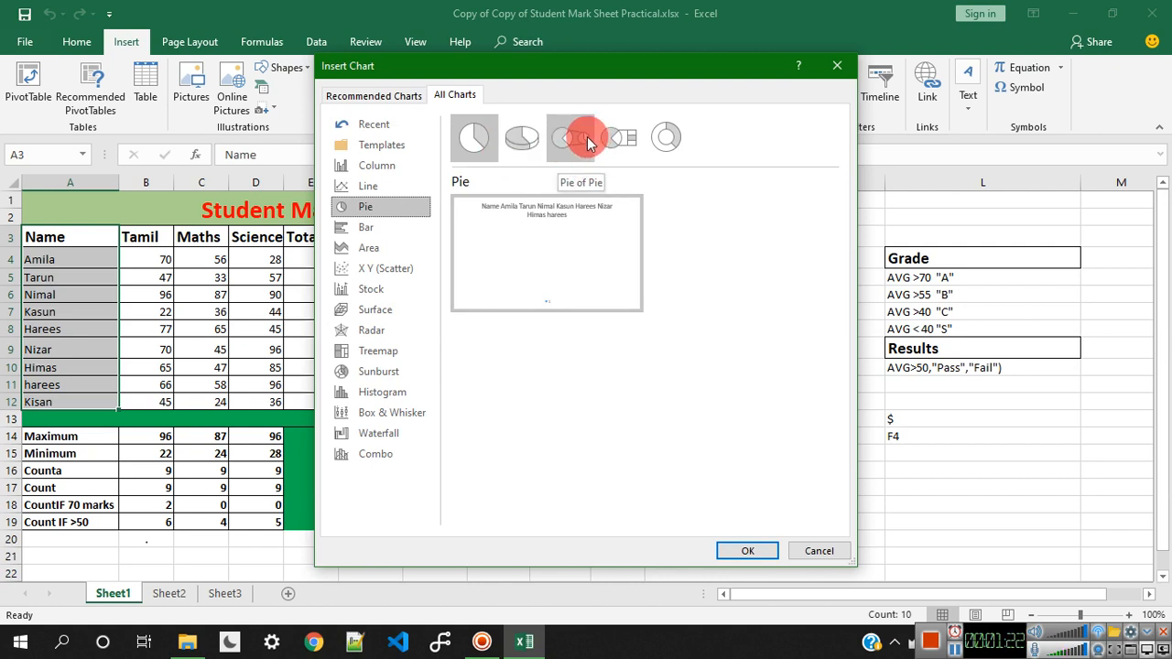
left_click(384, 235)
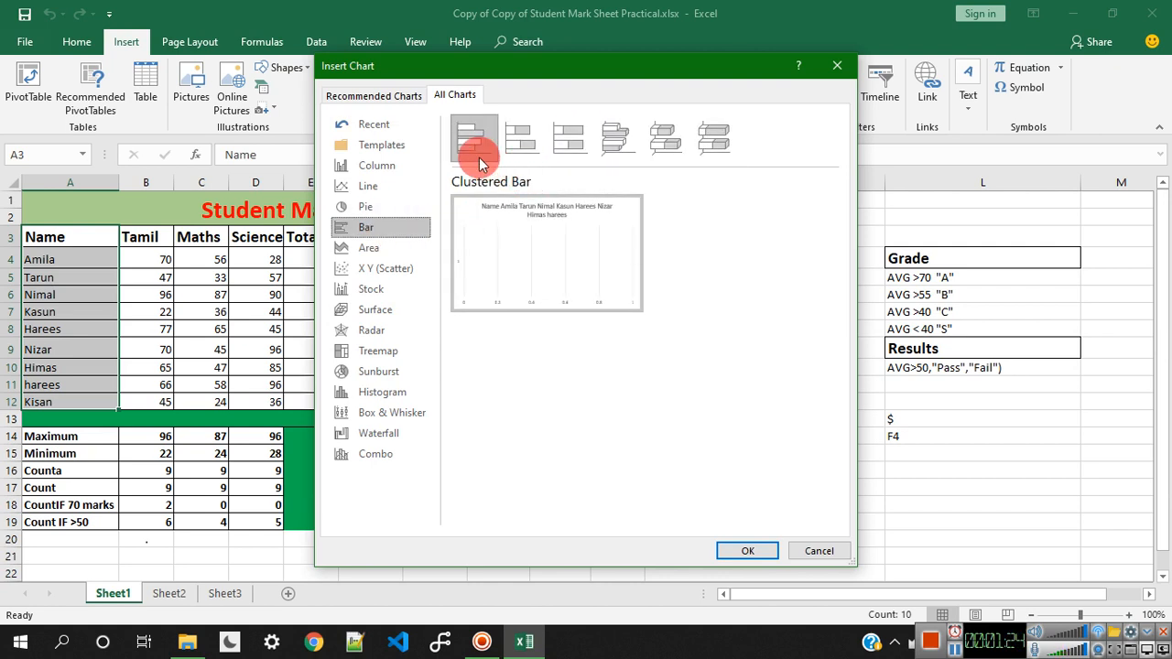
left_click(362, 248)
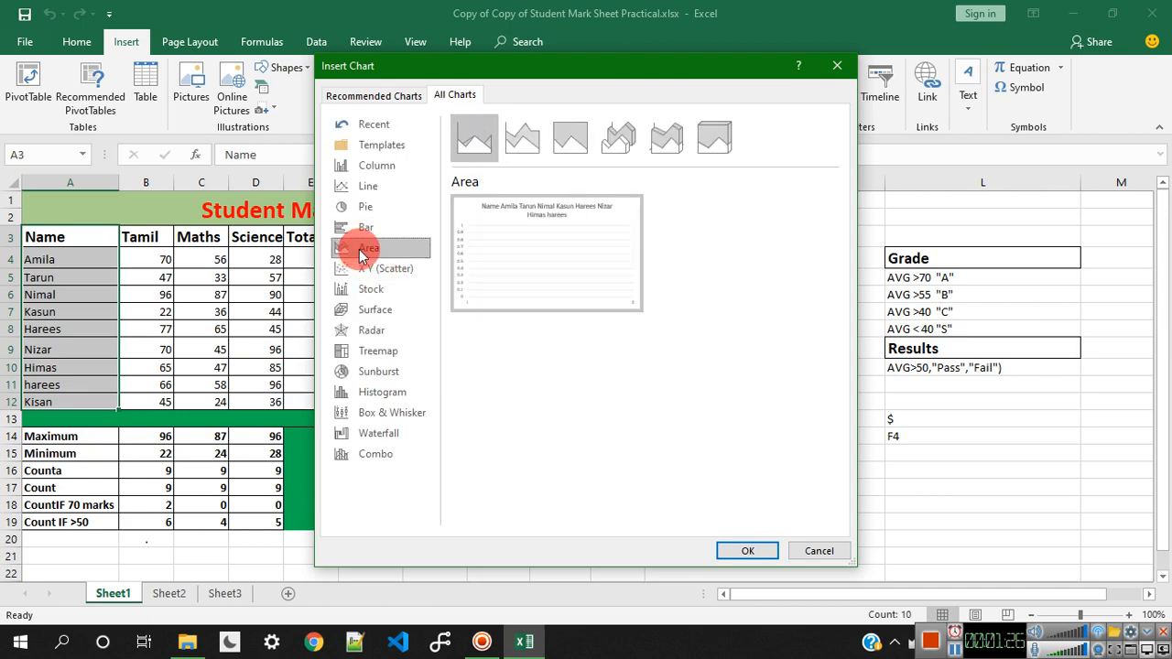
left_click(370, 268)
mouse_move(485, 307)
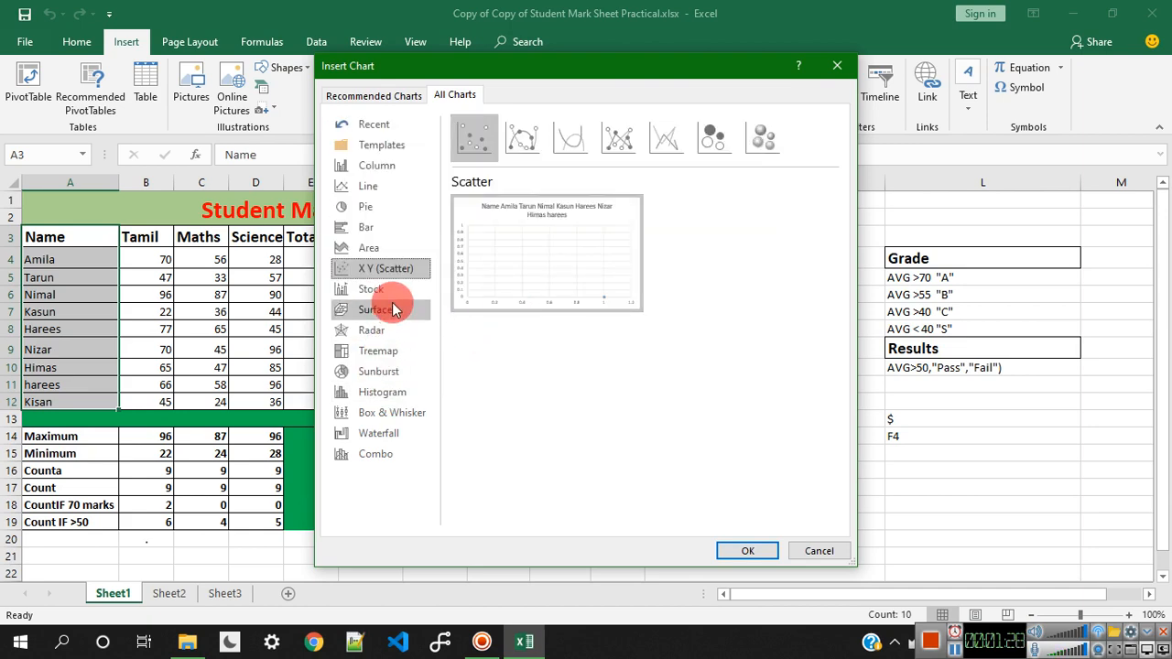
left_click(396, 293)
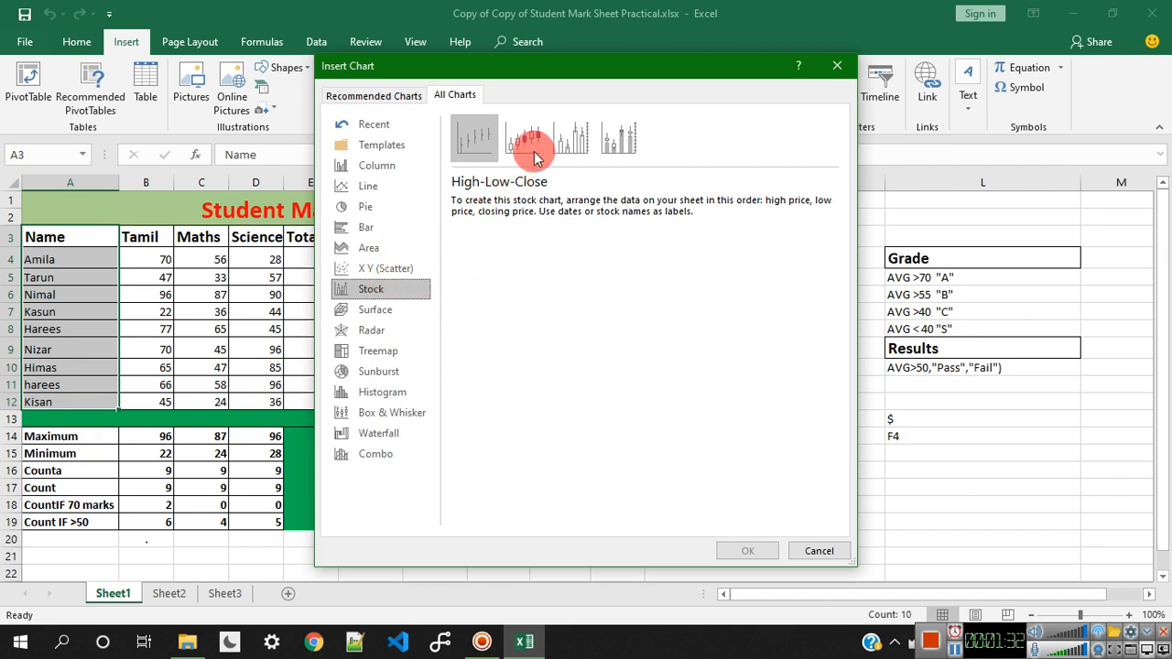
left_click(374, 313)
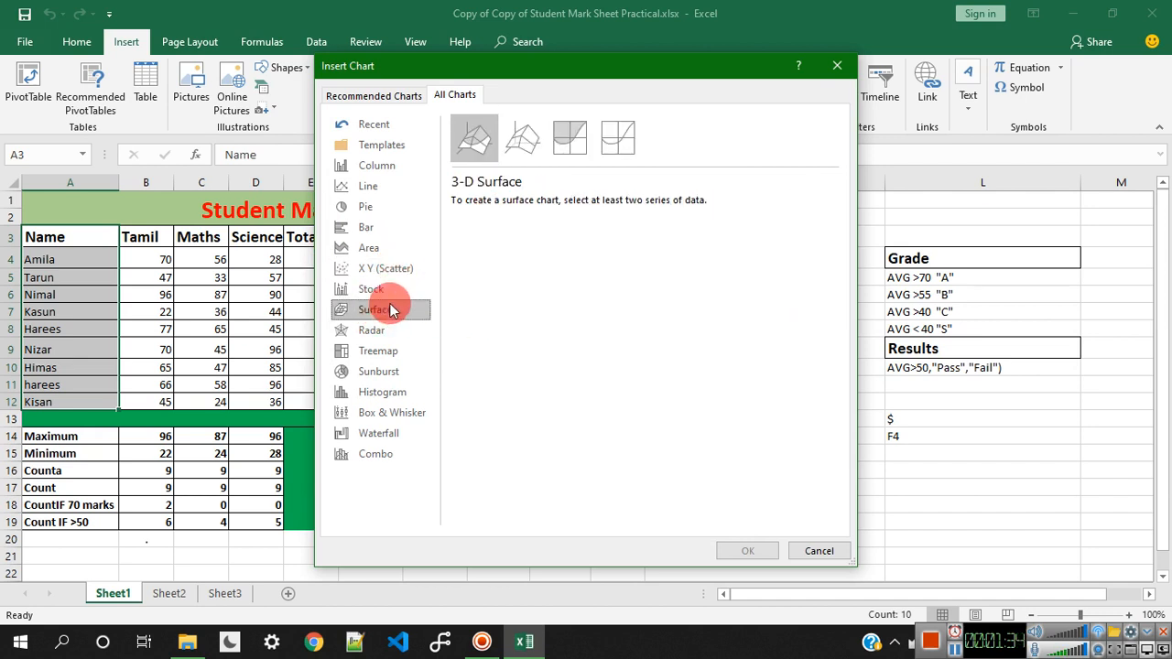
left_click(392, 333)
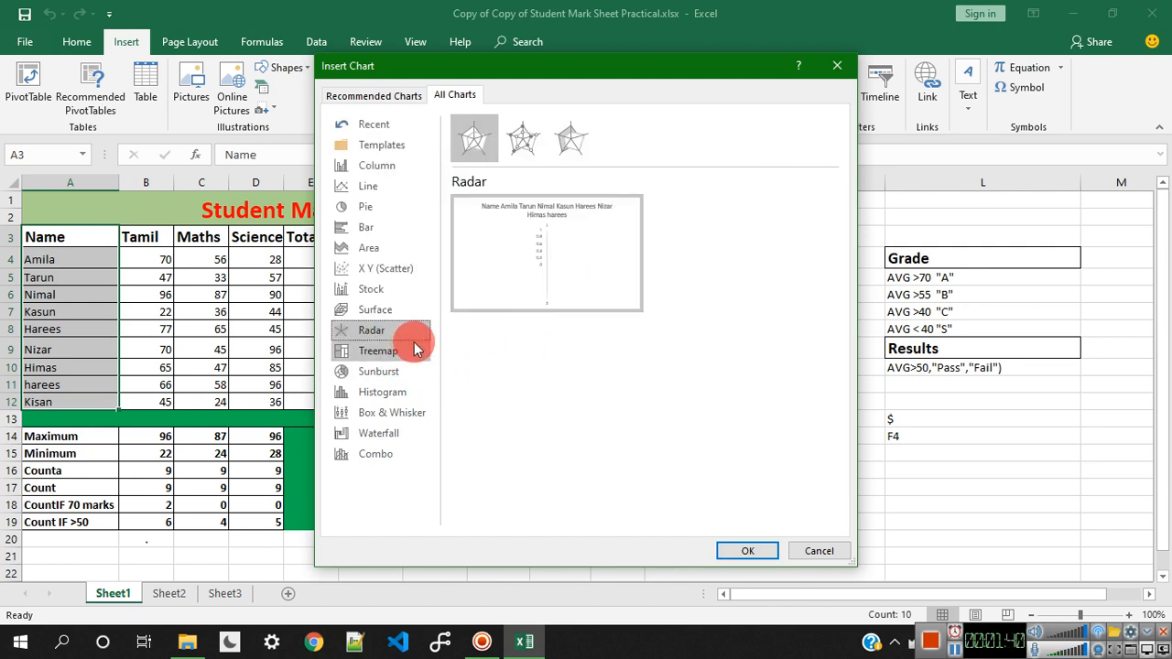
left_click(378, 350)
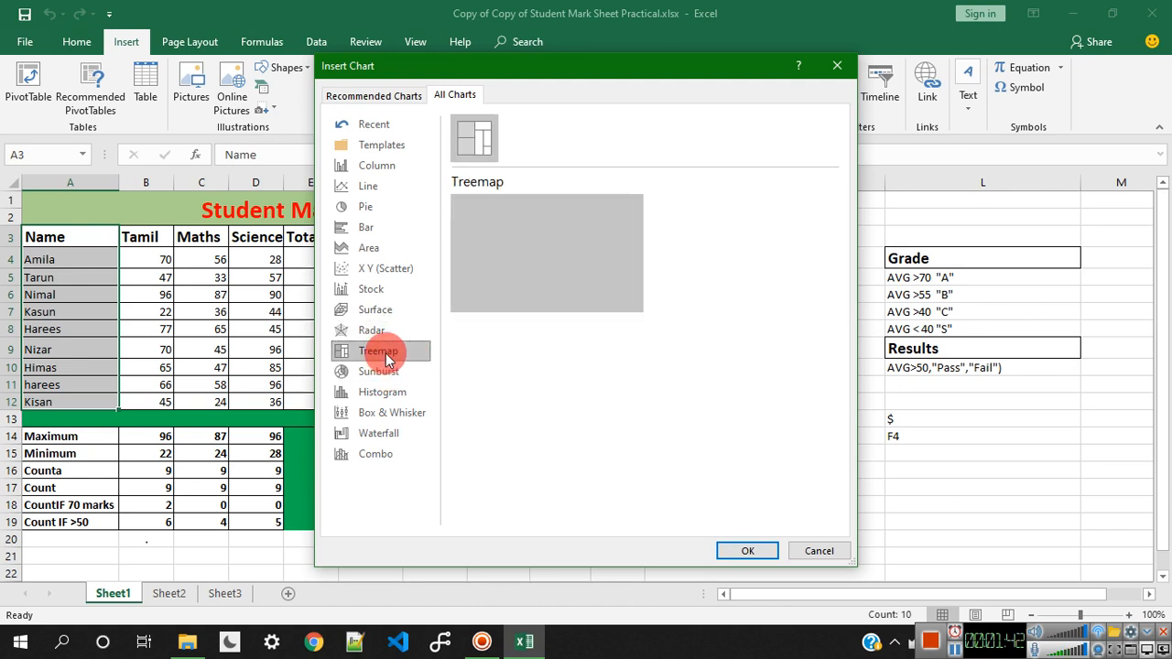
left_click(379, 372)
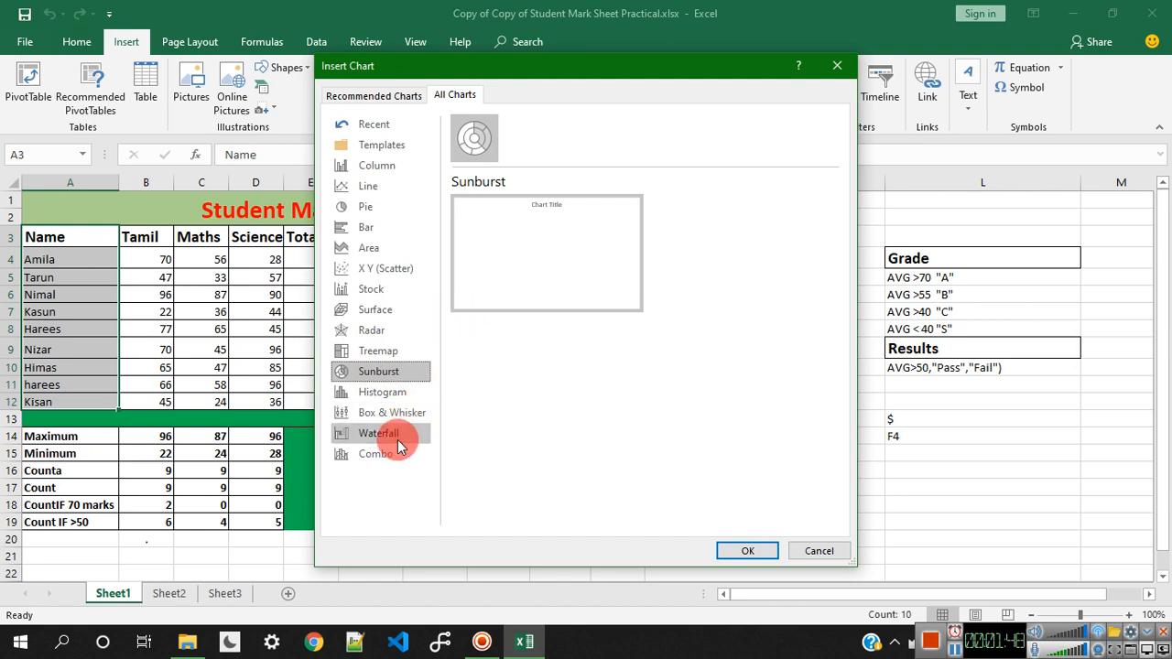
left_click(395, 438)
left_click(392, 455)
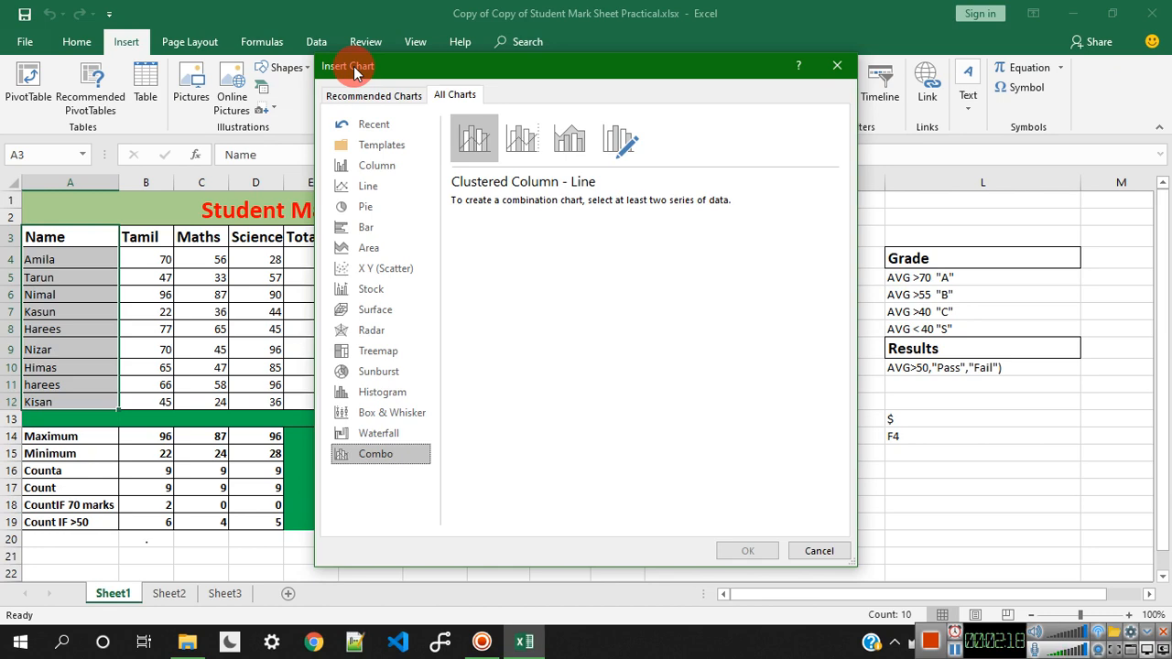
left_click(852, 72)
scroll(104, 515, "down", 1)
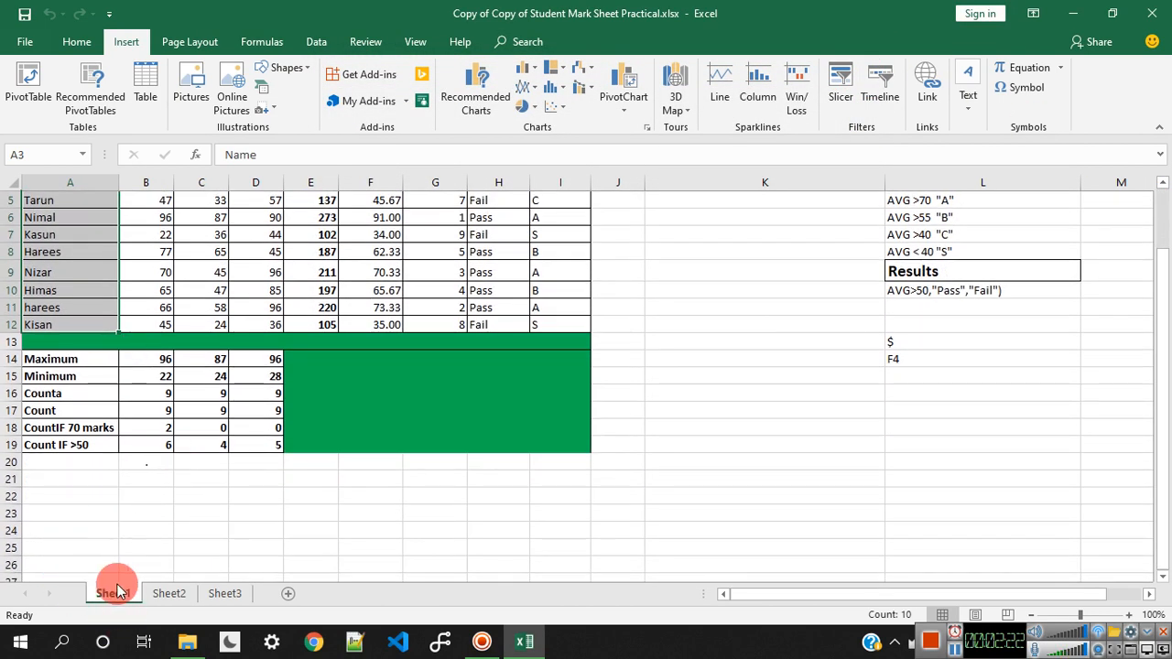
left_click(167, 593)
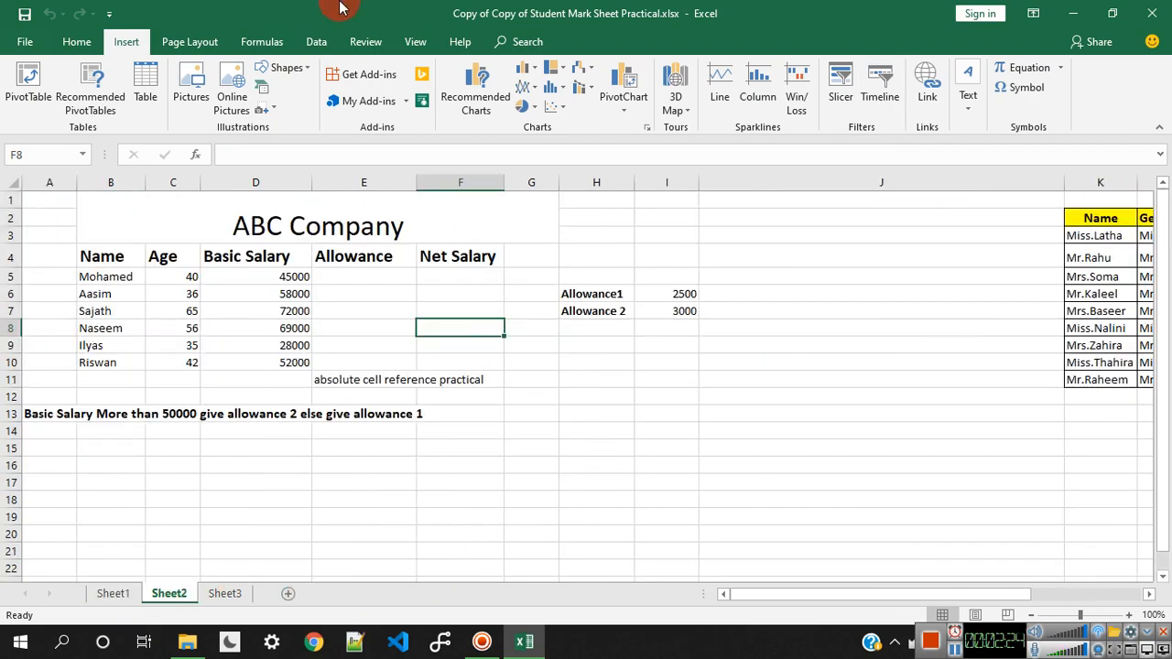
left_click_drag(341, 8, 552, 7)
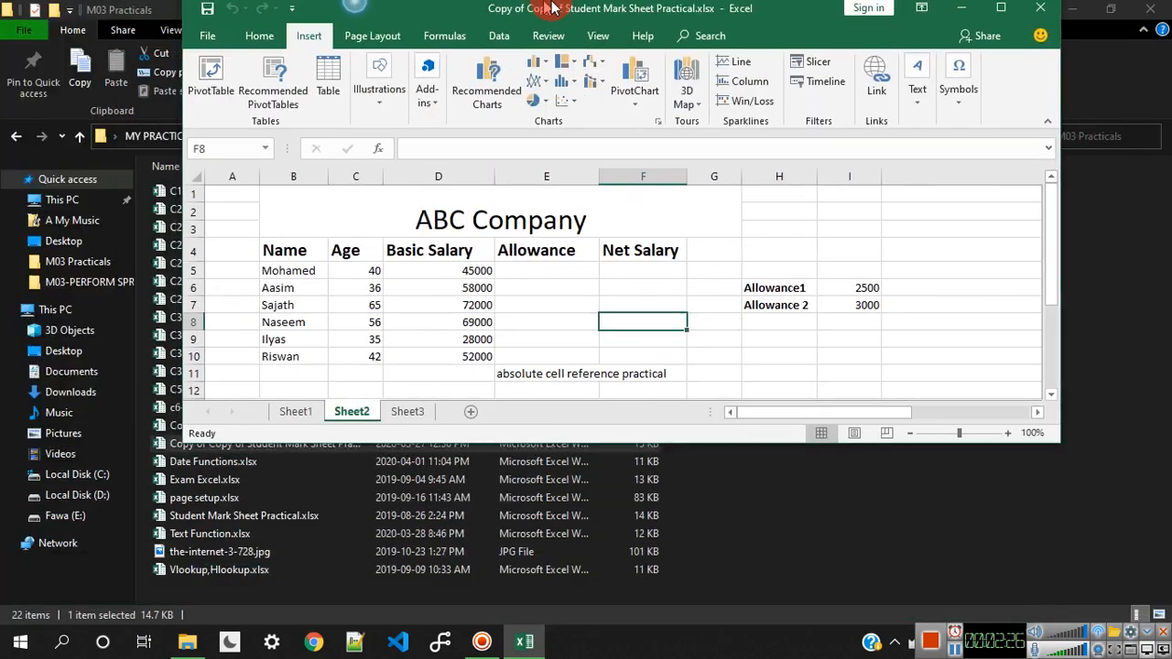
double_click(581, 11)
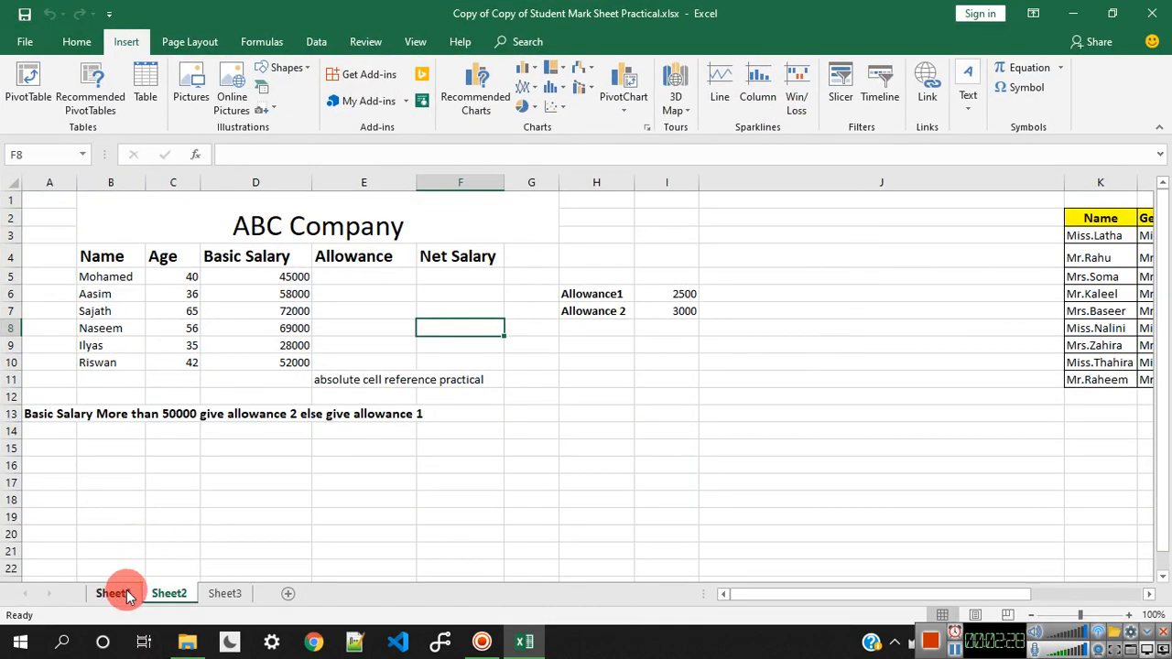
left_click(128, 595)
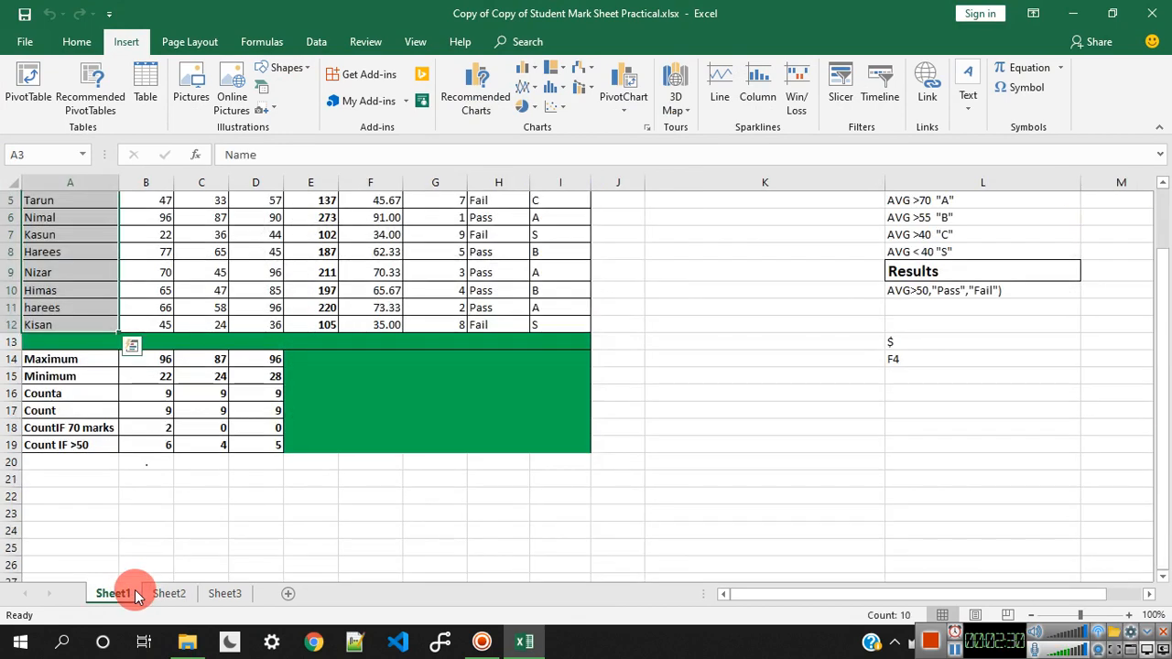
Step: Insert a new chart sheet before Sheet1, based on the selected Name column
scroll(275, 320, "up", 2)
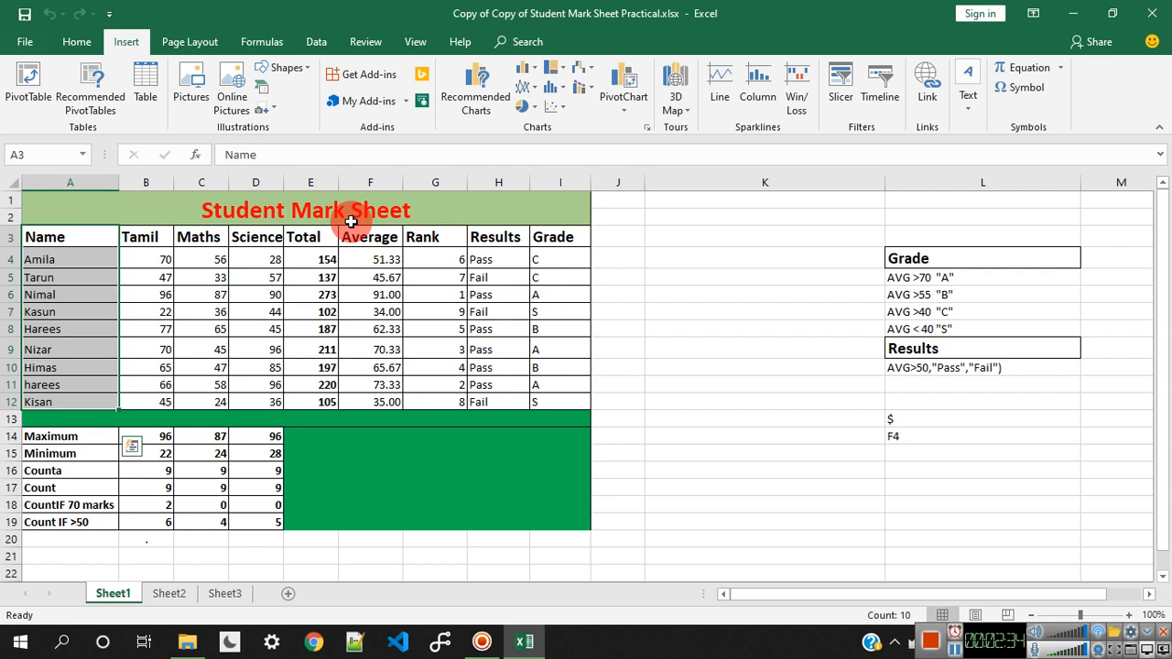
right_click(126, 600)
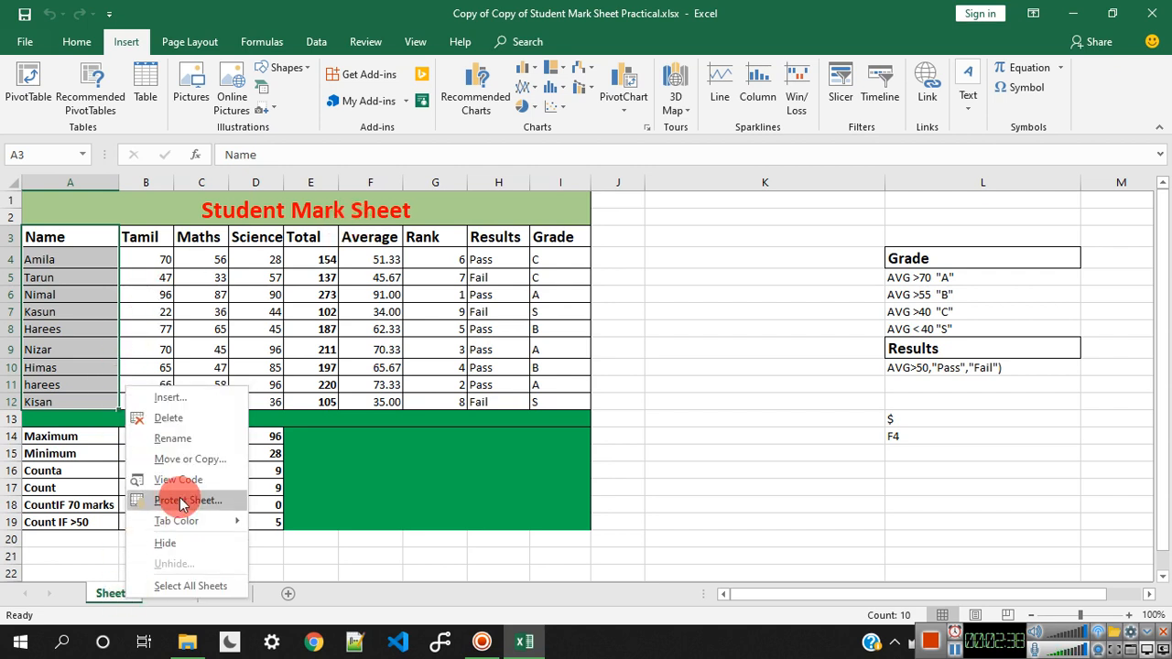
left_click(201, 404)
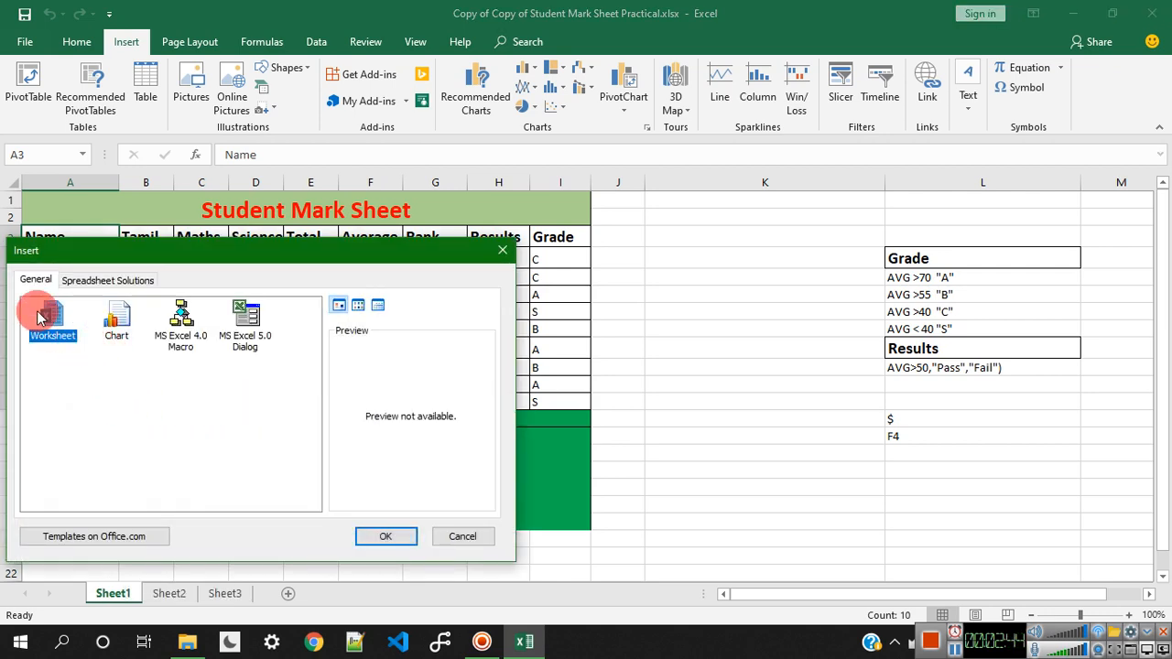
left_click(119, 331)
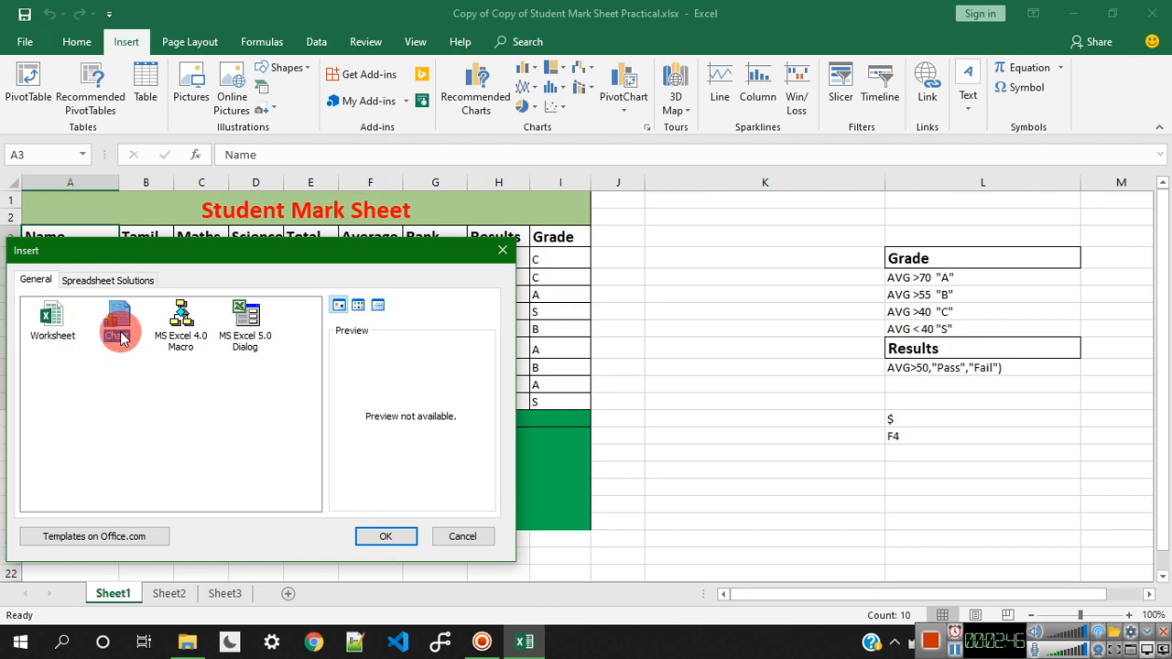
left_click(372, 540)
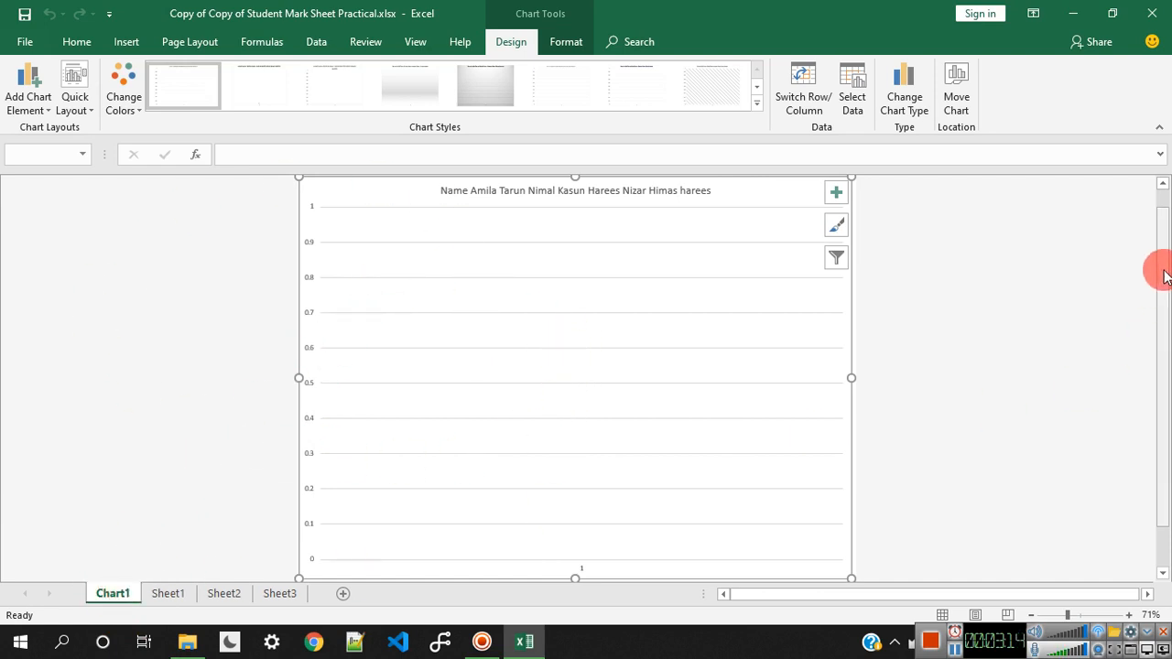
left_click(854, 93)
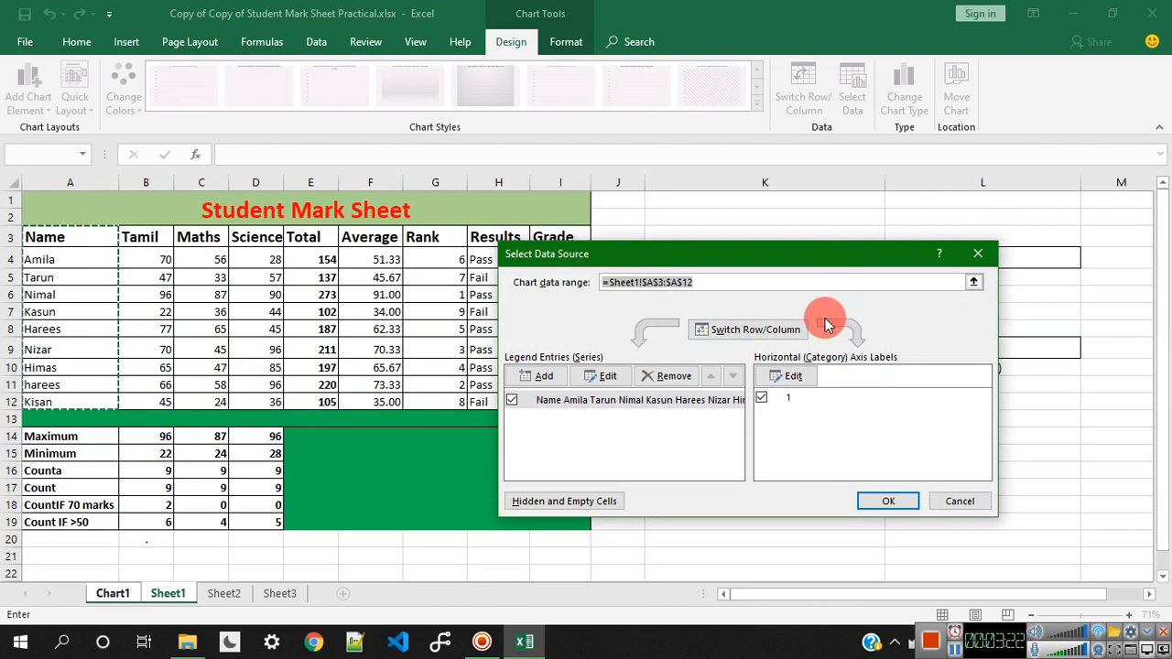
key("BackSpace")
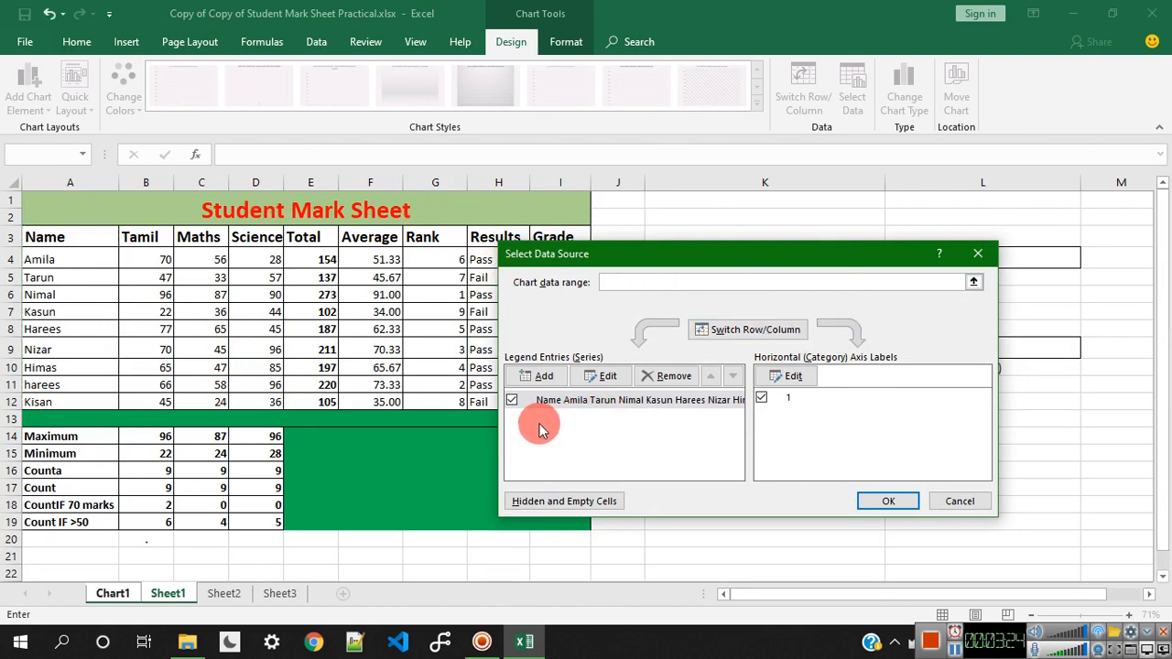
left_click(516, 401)
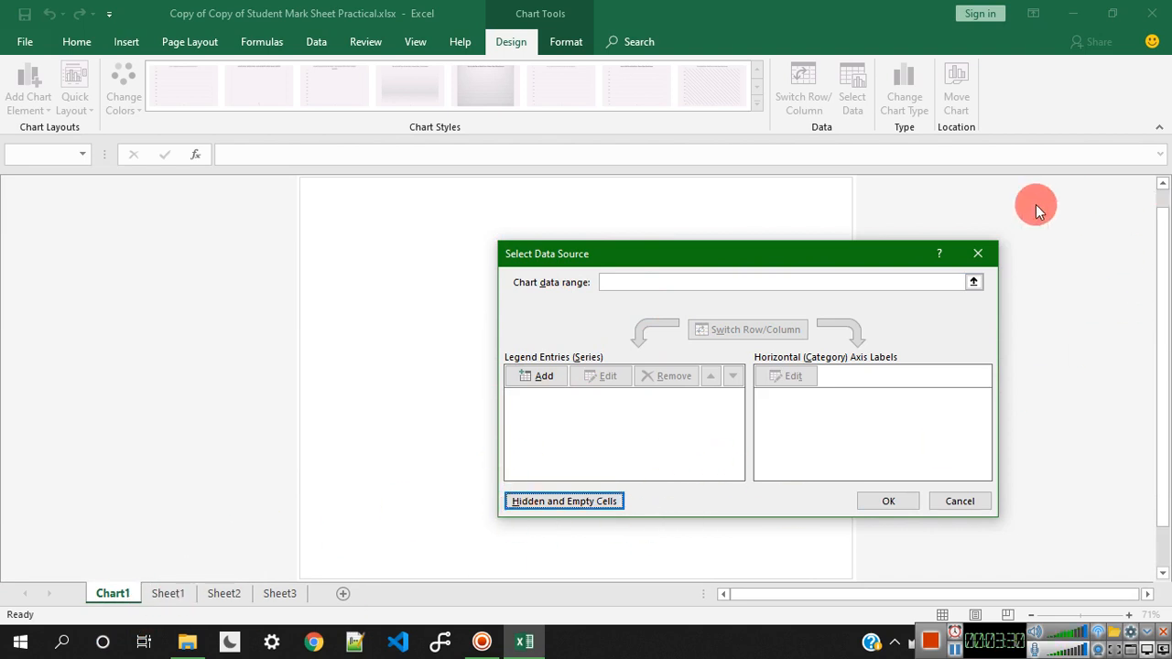
left_click(980, 258)
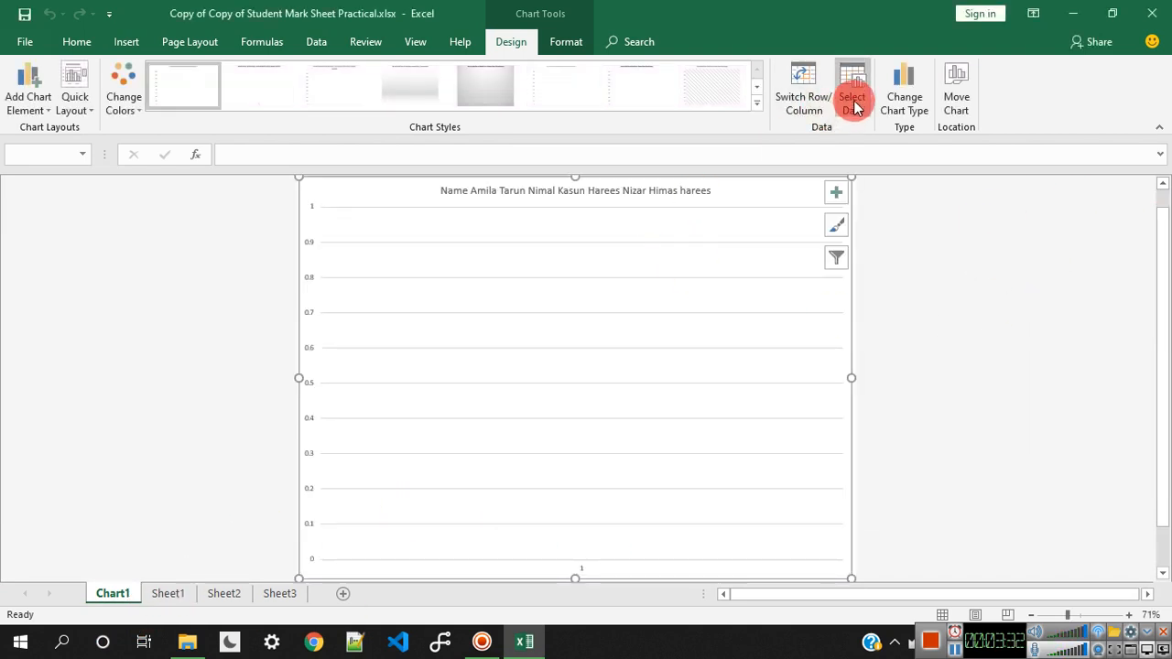
Step: Add the Total column, E3:E12 on Sheet1, to the chart's data range alongside the names in A3:A12
left_click(853, 104)
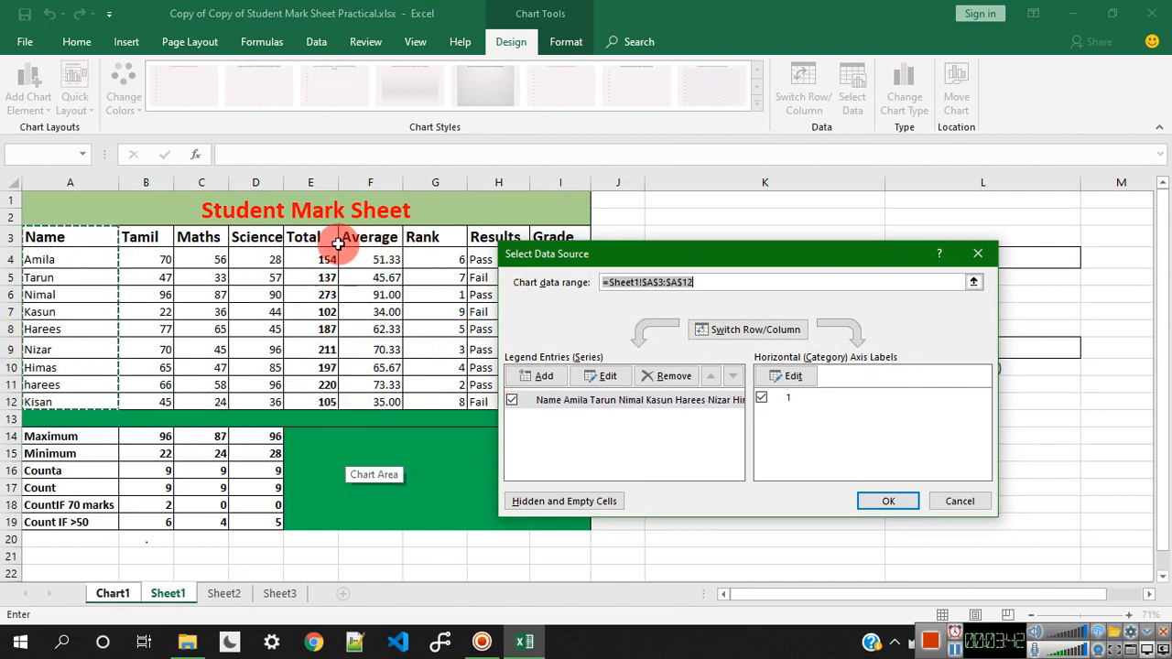
left_click_drag(325, 237, 316, 311)
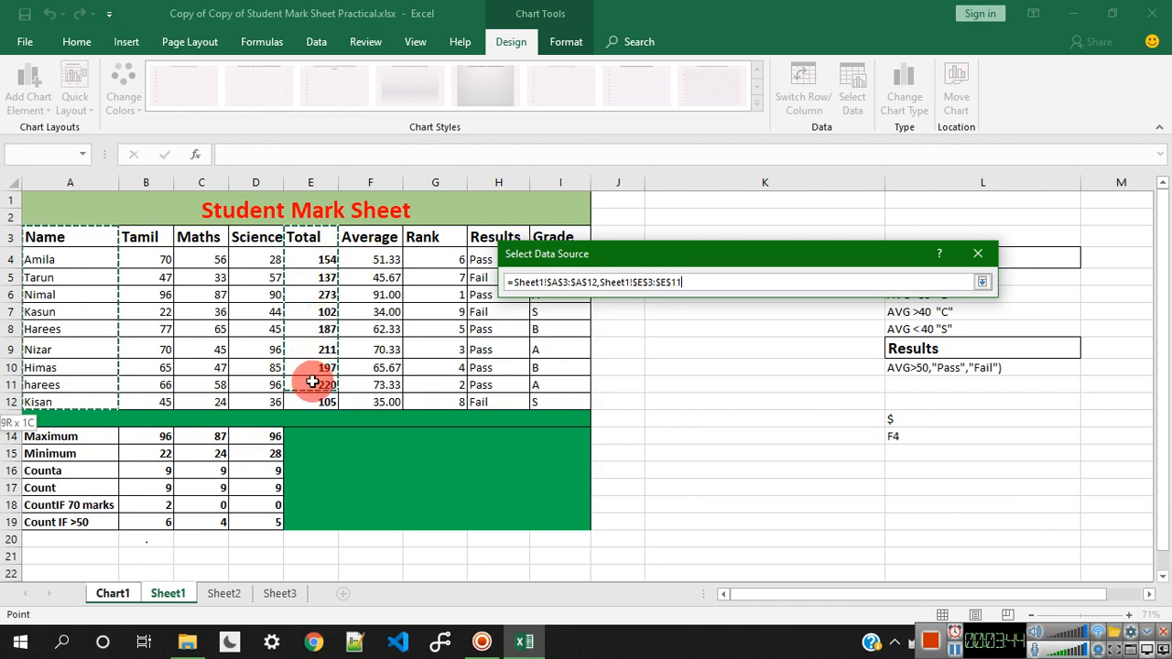
left_click_drag(306, 399, 307, 398)
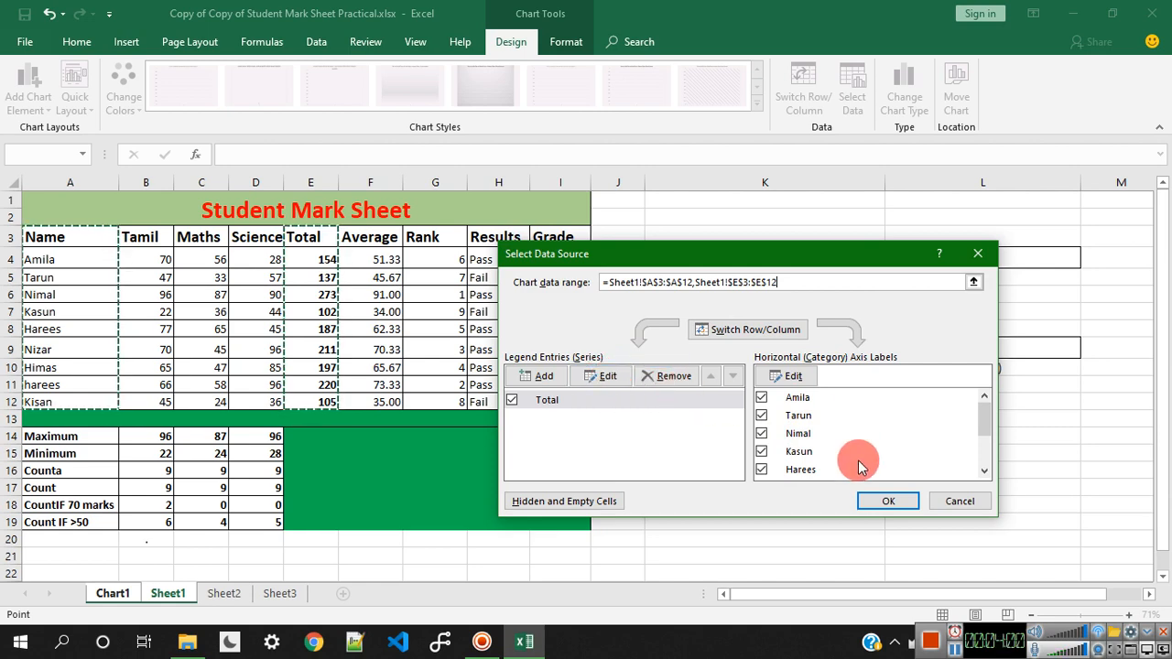
left_click(881, 502)
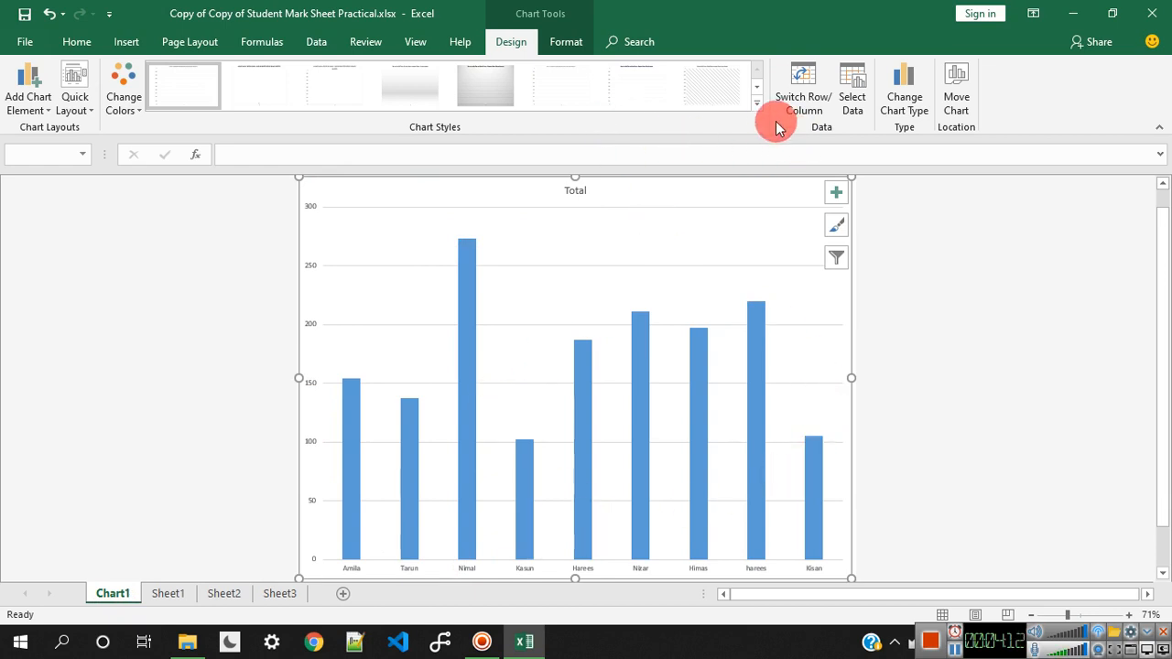
Step: Apply the dark grey background style to the column chart and recolour it with the third Colorful palette, starting with orange
left_click(758, 105)
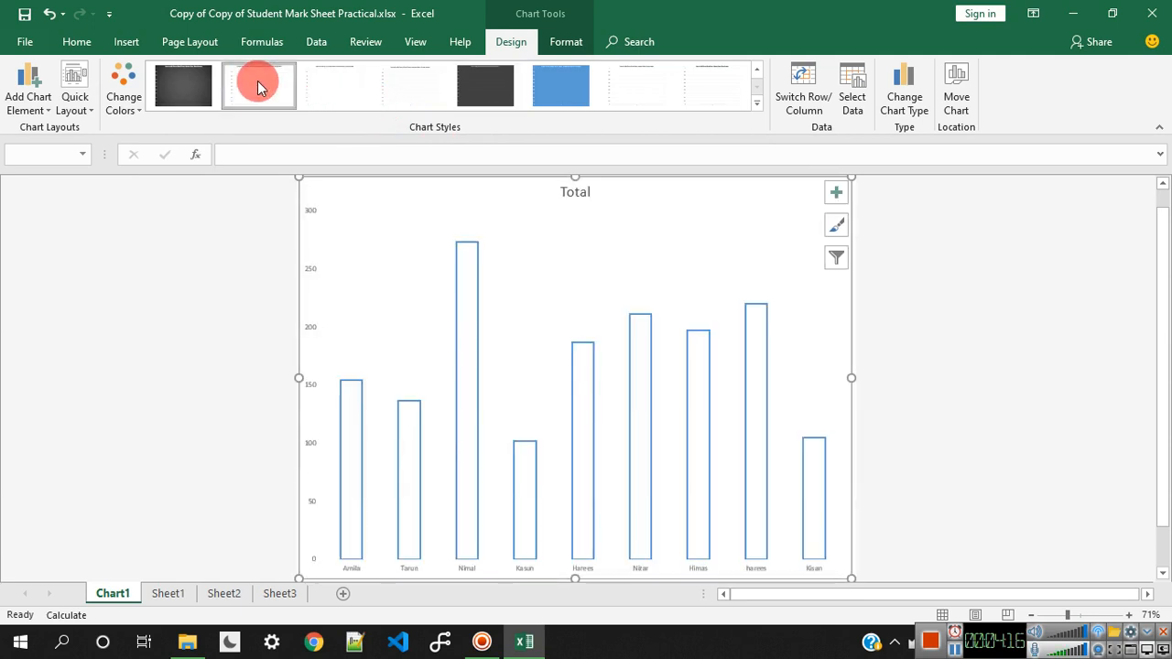
left_click(188, 84)
left_click(123, 102)
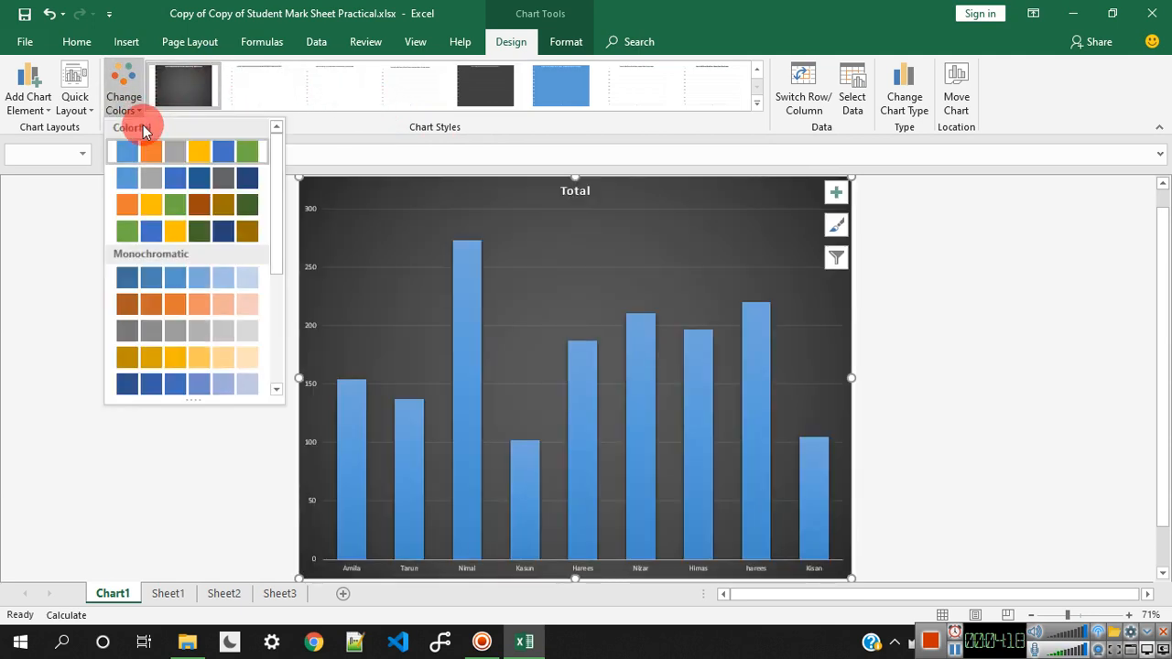
left_click(158, 210)
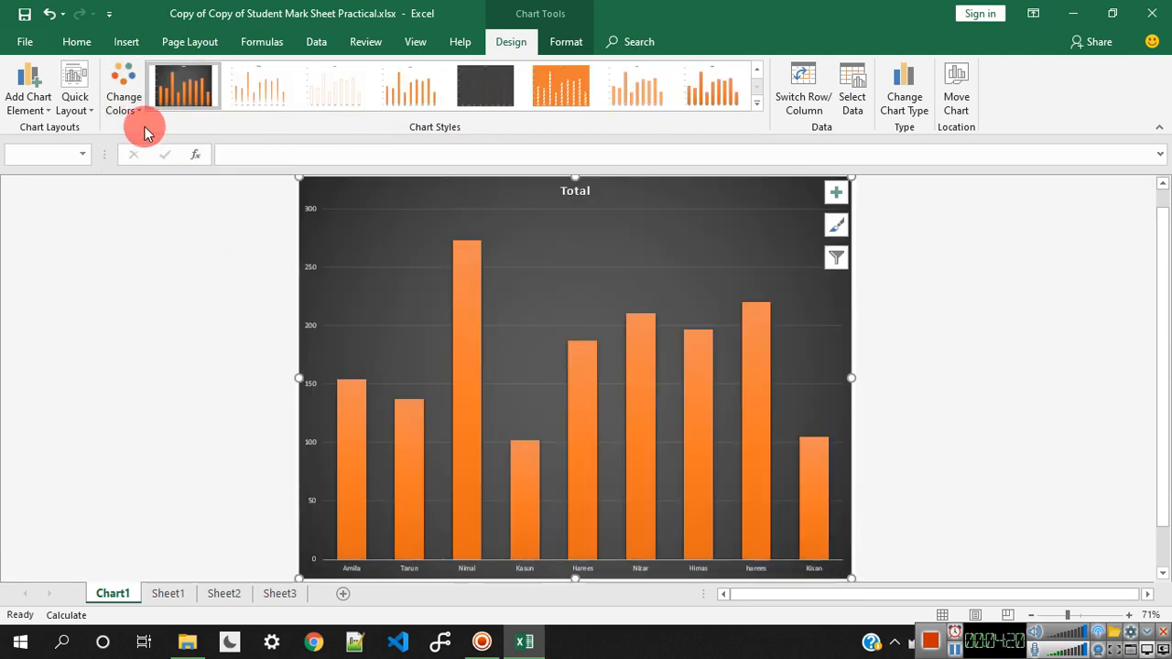
Step: Recolour the column chart with the blue monochromatic palette and change its chart type to Pie
left_click(132, 107)
left_click(142, 277)
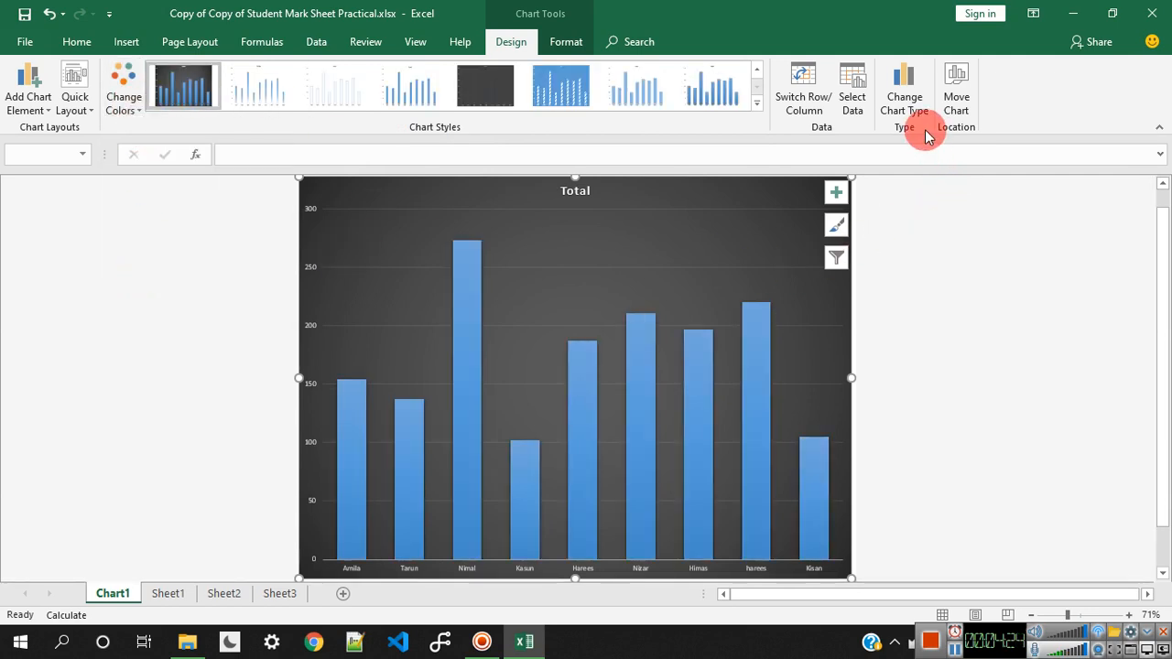
left_click(905, 108)
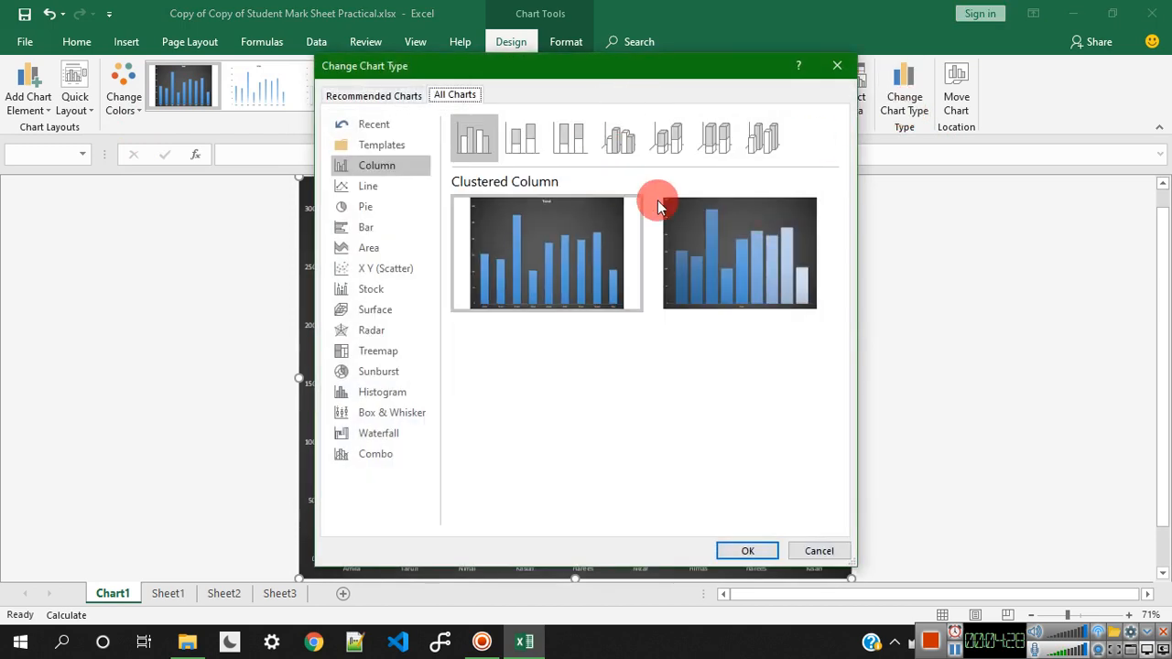
left_click(364, 206)
left_click(573, 266)
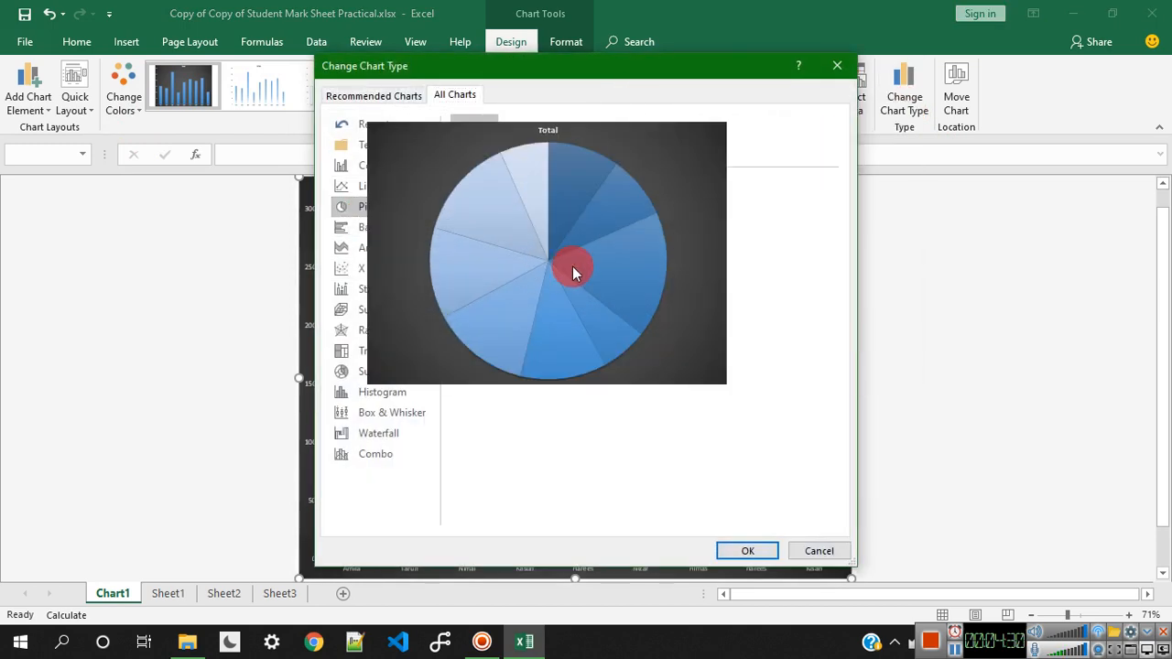
left_click(745, 552)
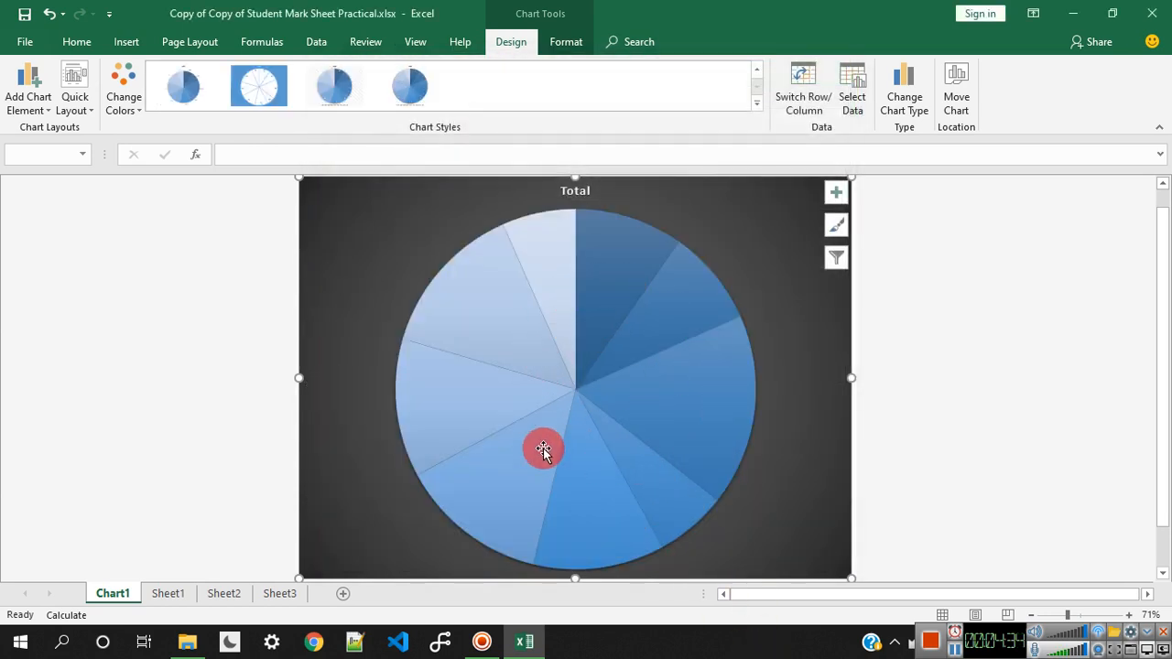
Step: Add data labels to the pie chart, and try out a legend before removing it
mouse_move(652, 386)
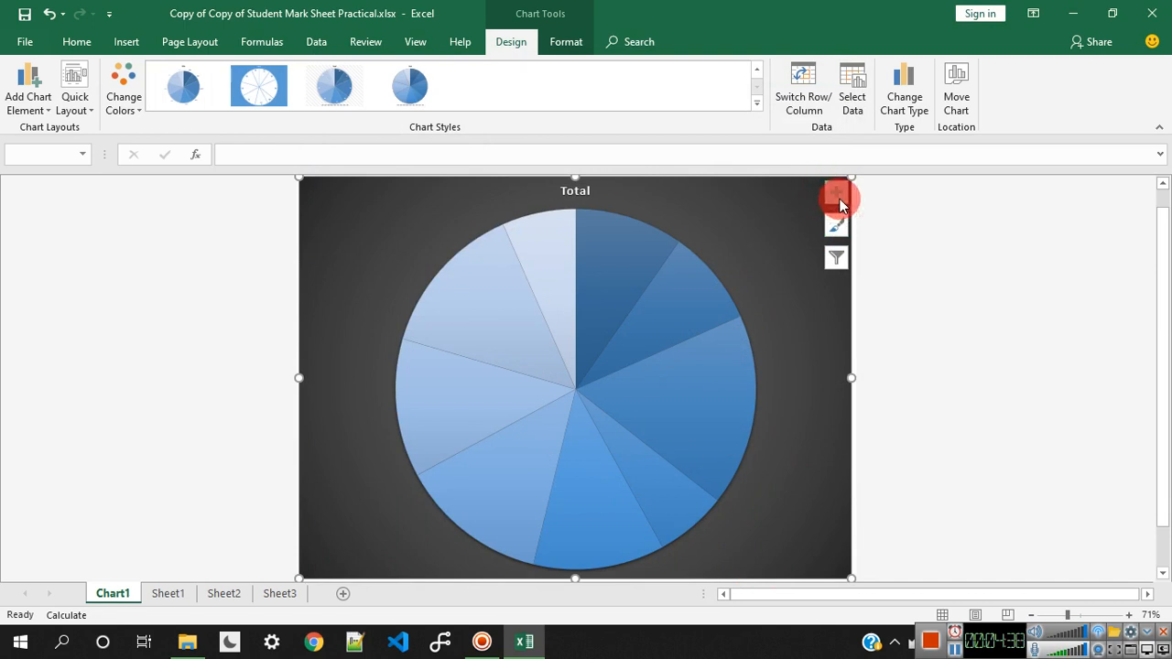
left_click(837, 195)
left_click(874, 247)
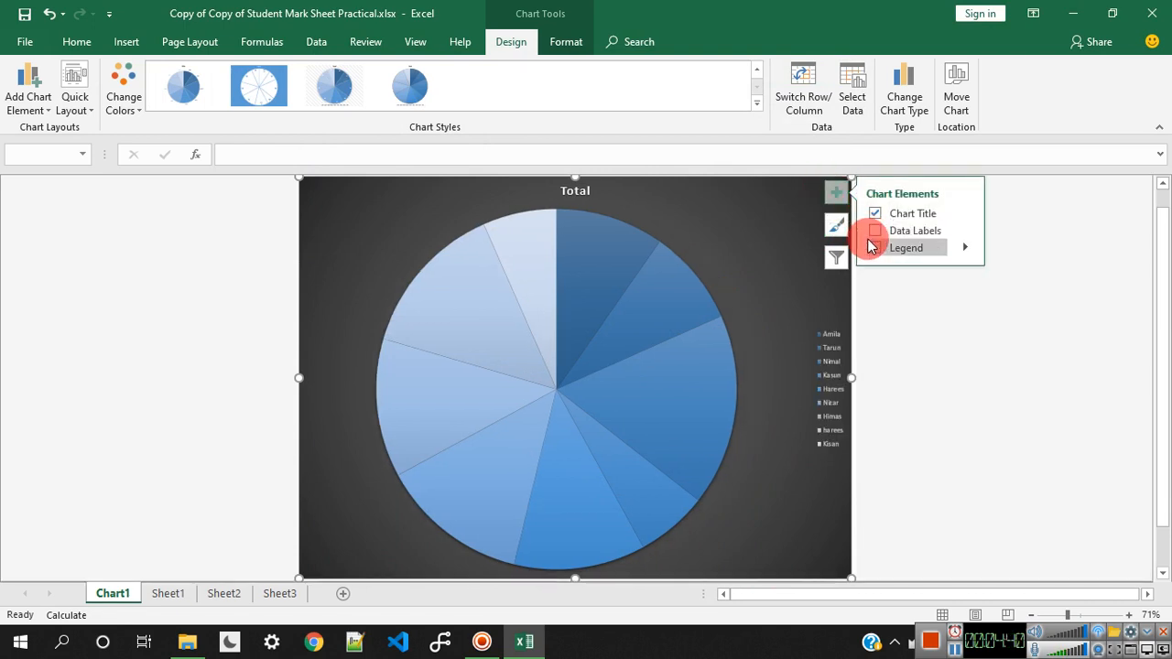
left_click(875, 231)
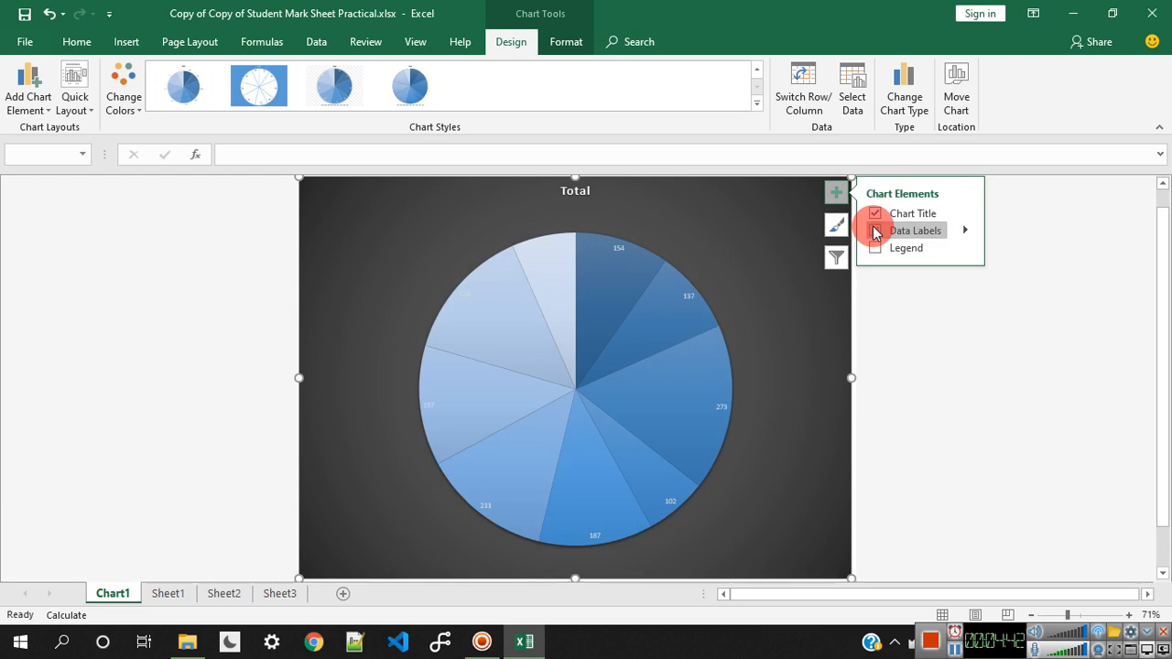
left_click(875, 249)
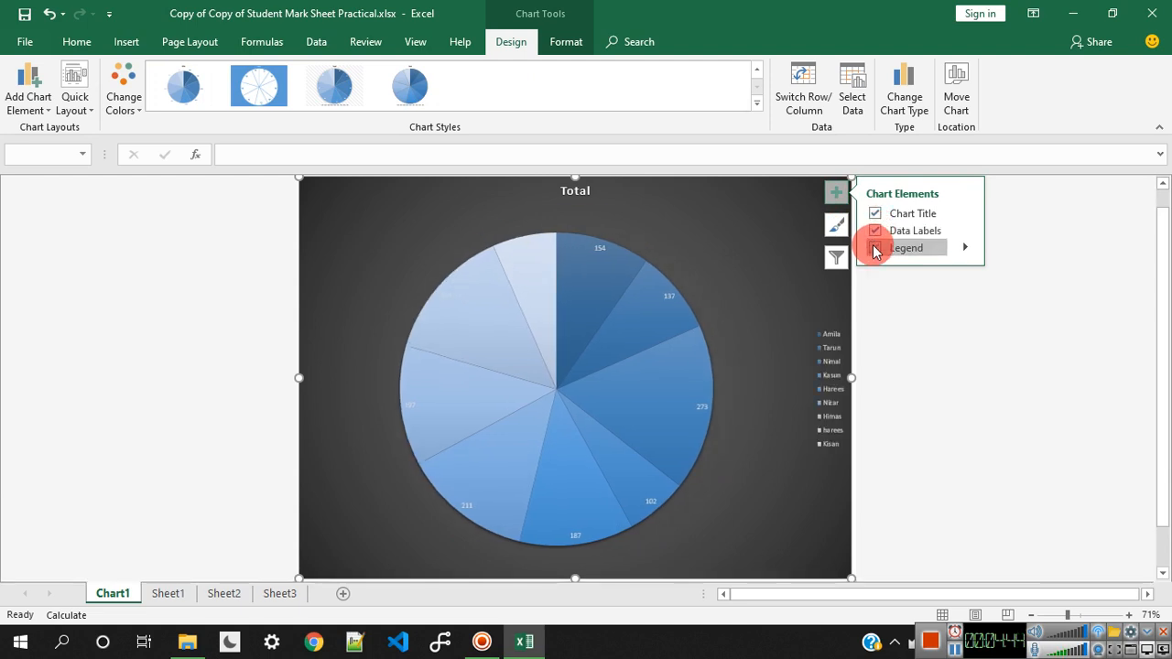
left_click(874, 249)
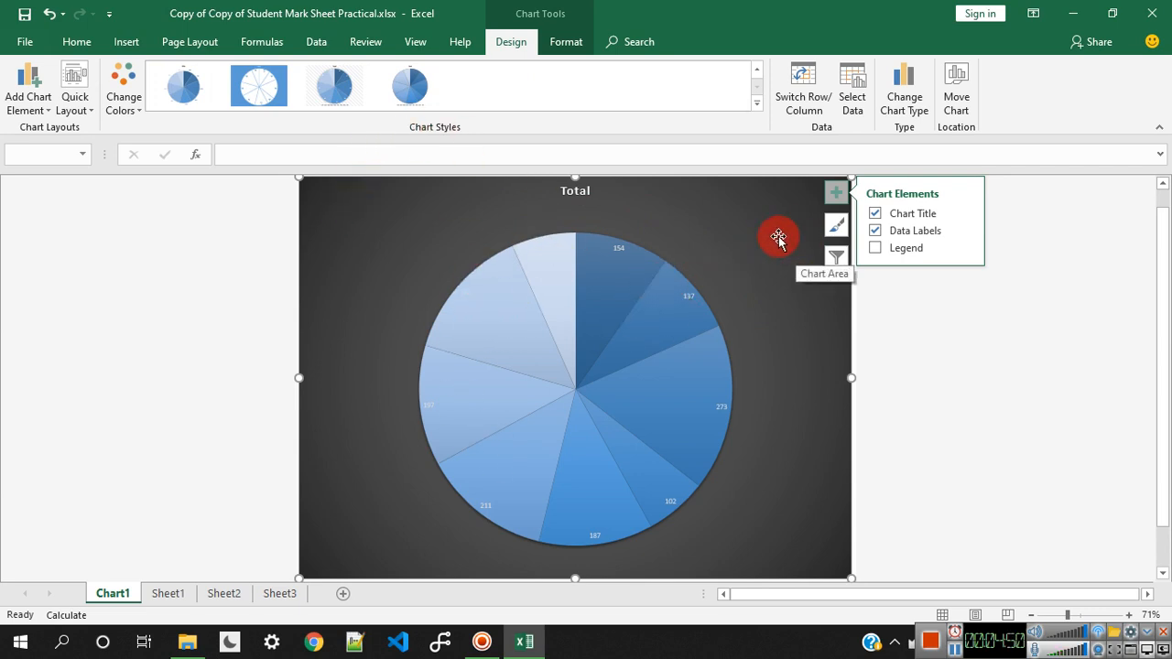
Step: Select the Name column A3:A12 together with the Total column E3:E12 on Sheet1
left_click(172, 591)
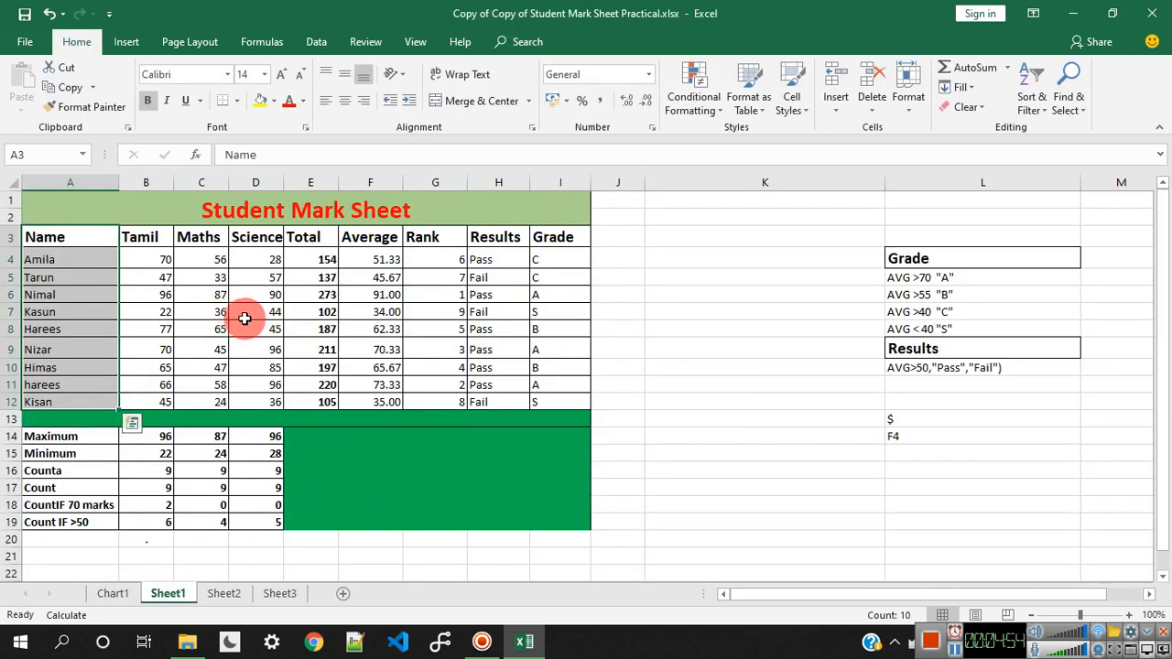
scroll(529, 401, "down", 5)
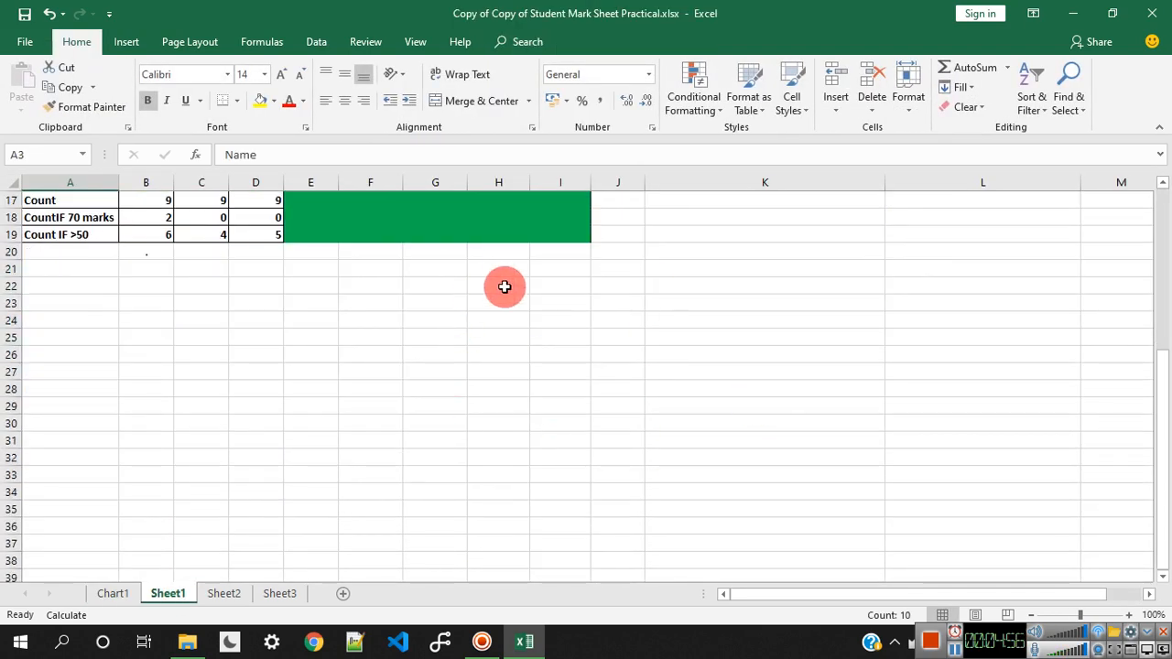
scroll(485, 334, "up", 5)
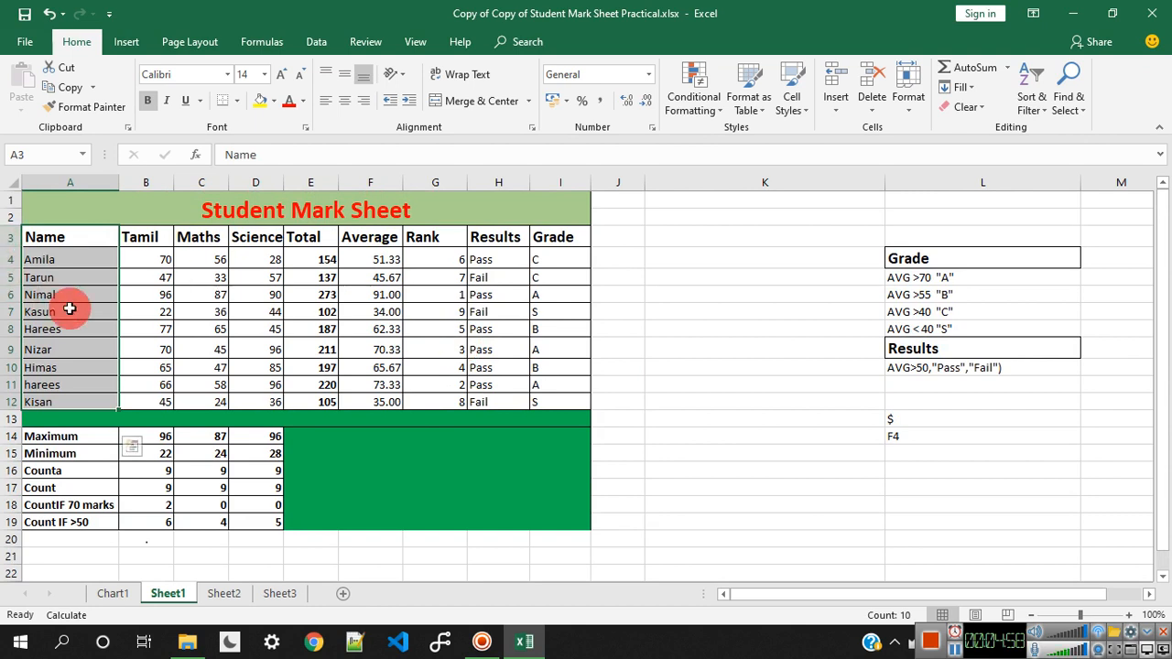
left_click(79, 310)
left_click_drag(80, 238, 22, 399)
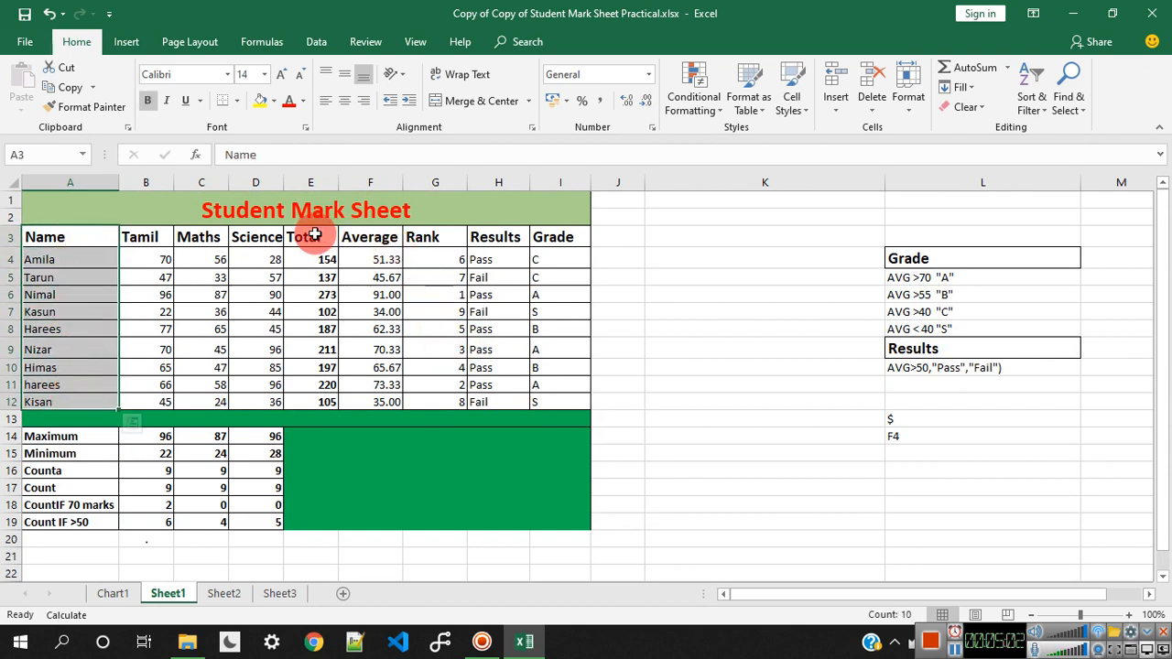
left_click_drag(314, 235, 317, 386)
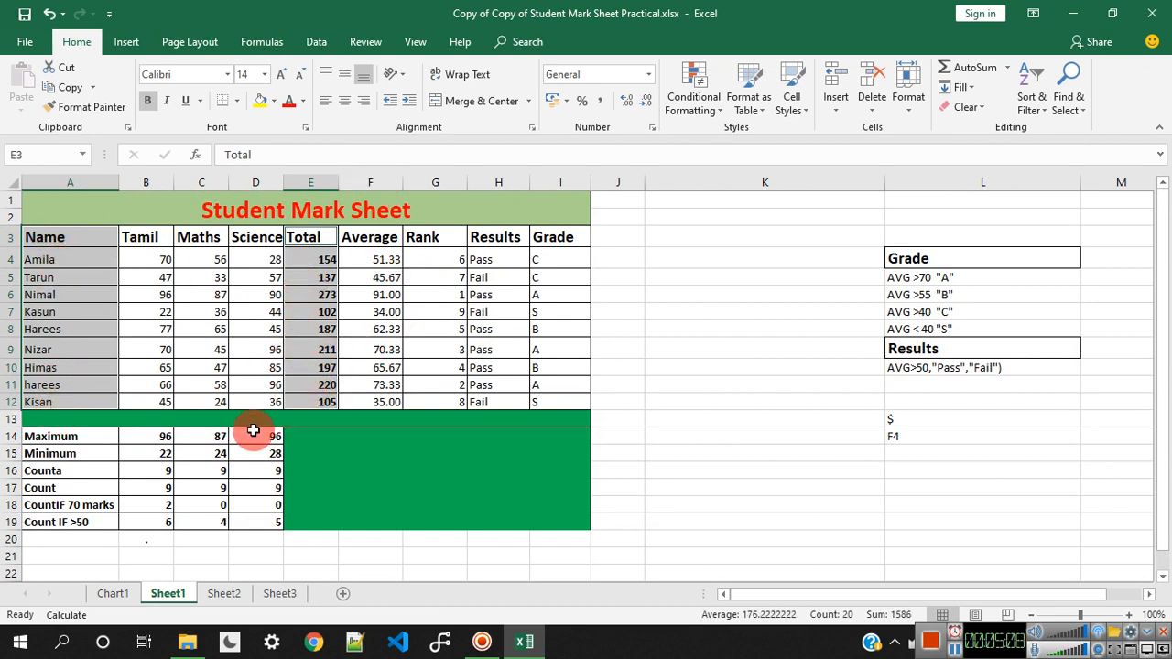
Step: Insert a Clustered Column chart from the selection, using the variant that gives each student a separate coloured series
left_click(120, 46)
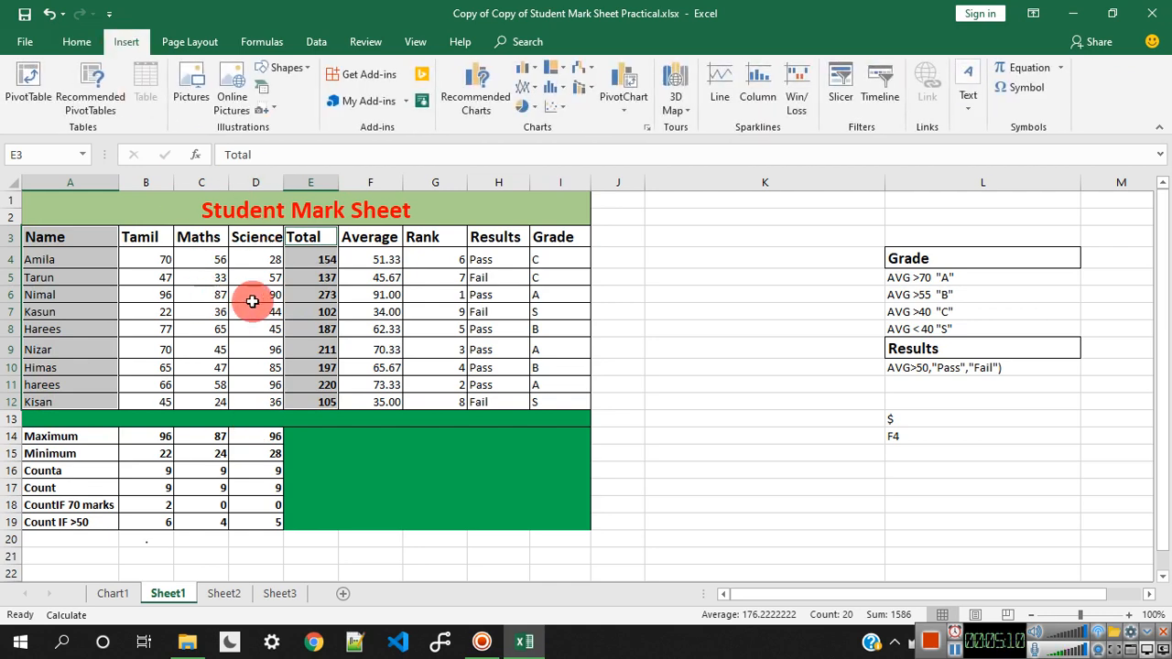
left_click(648, 130)
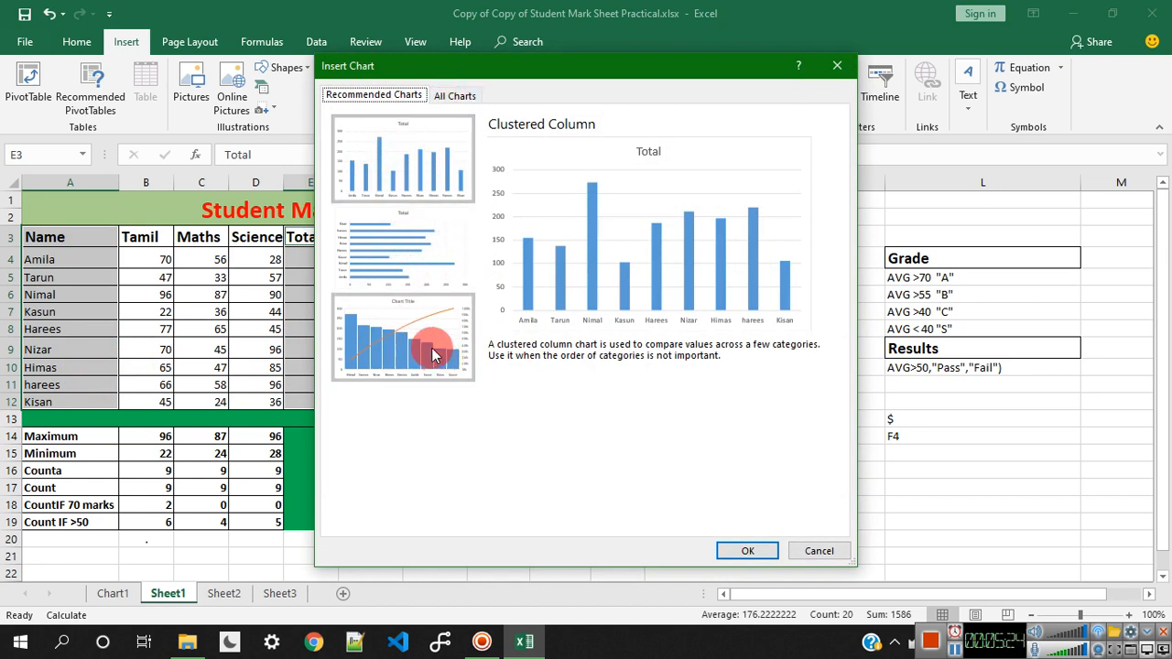
left_click(440, 96)
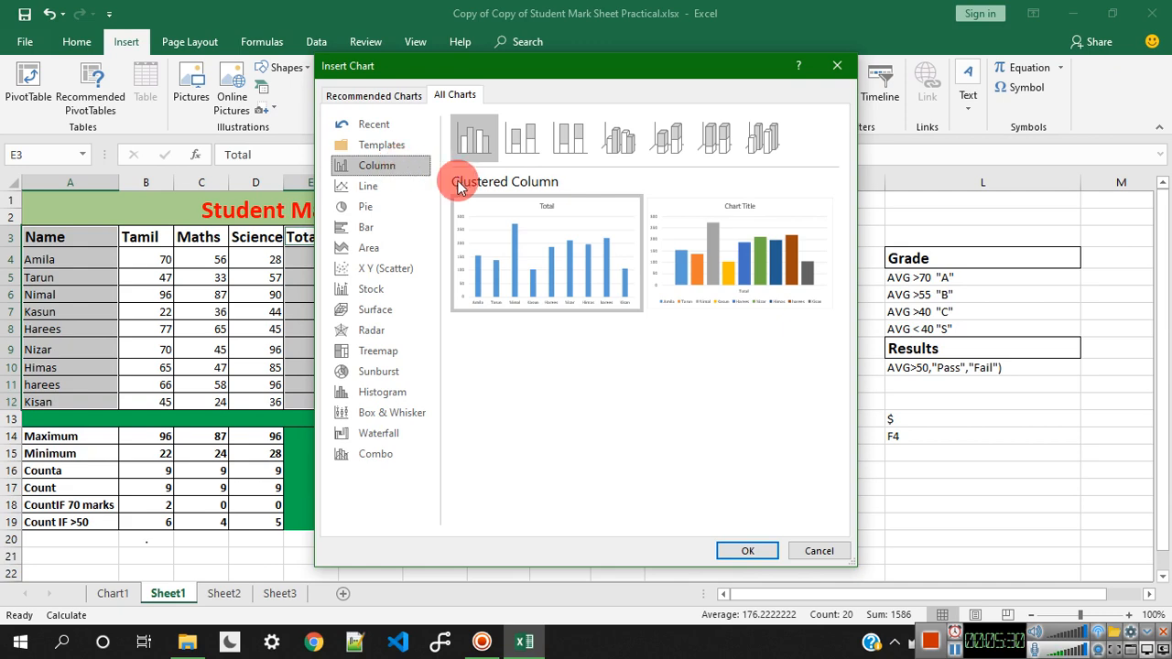
mouse_move(709, 264)
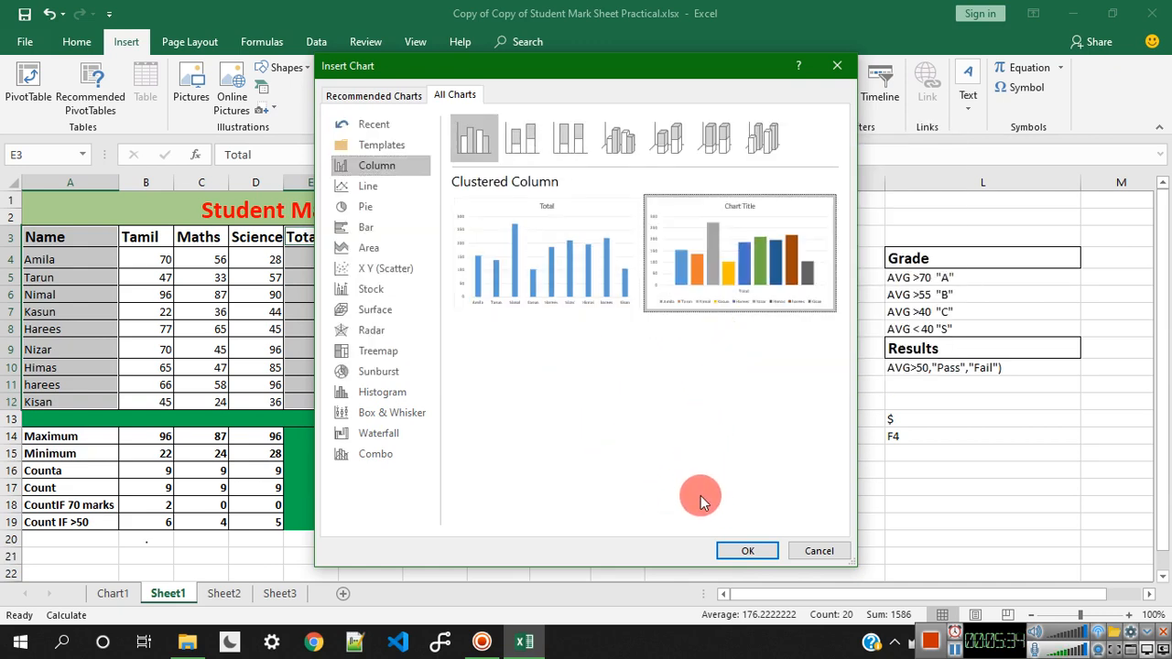
left_click(747, 552)
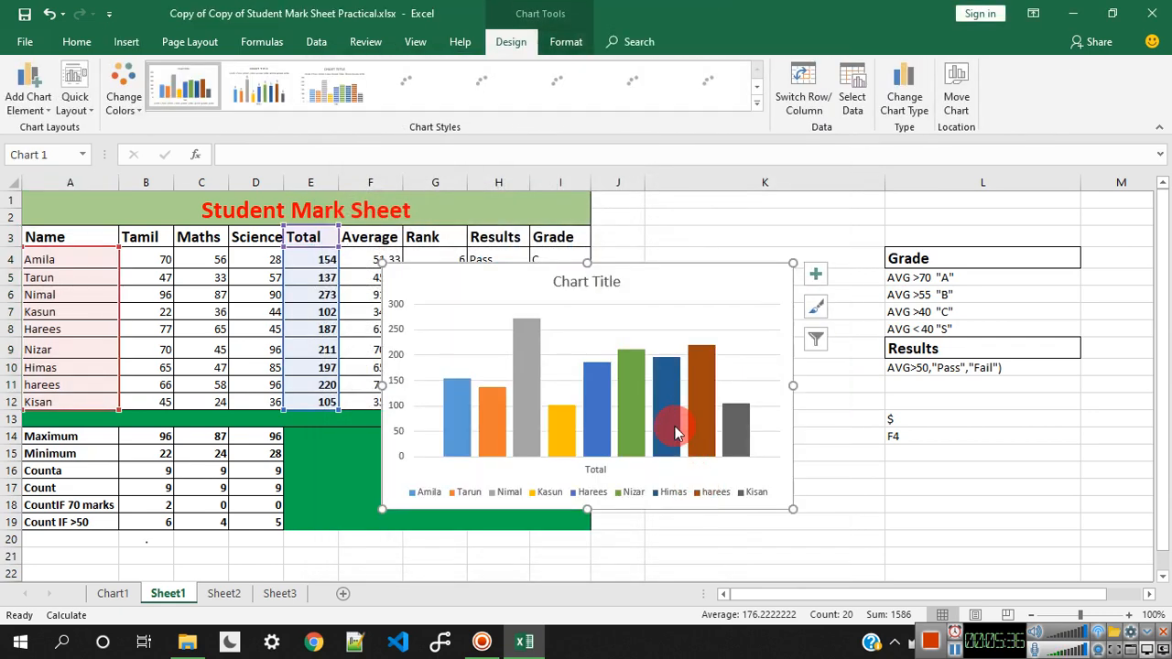
left_click_drag(675, 275, 893, 281)
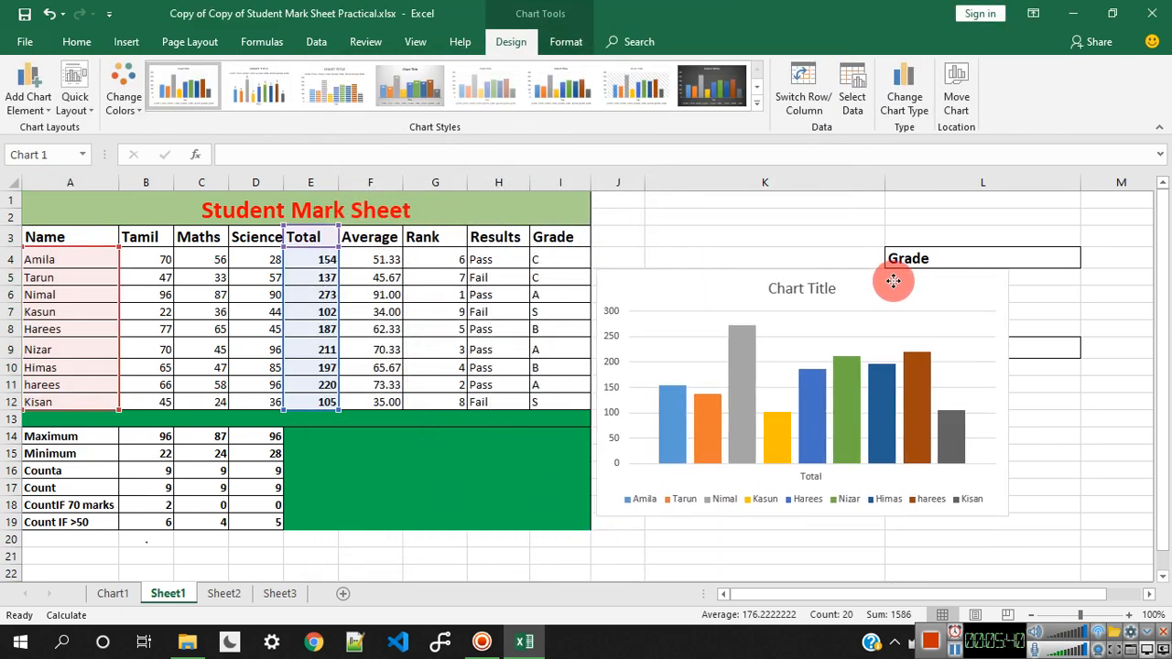
scroll(892, 281, "down", 4)
scroll(974, 222, "up", 2)
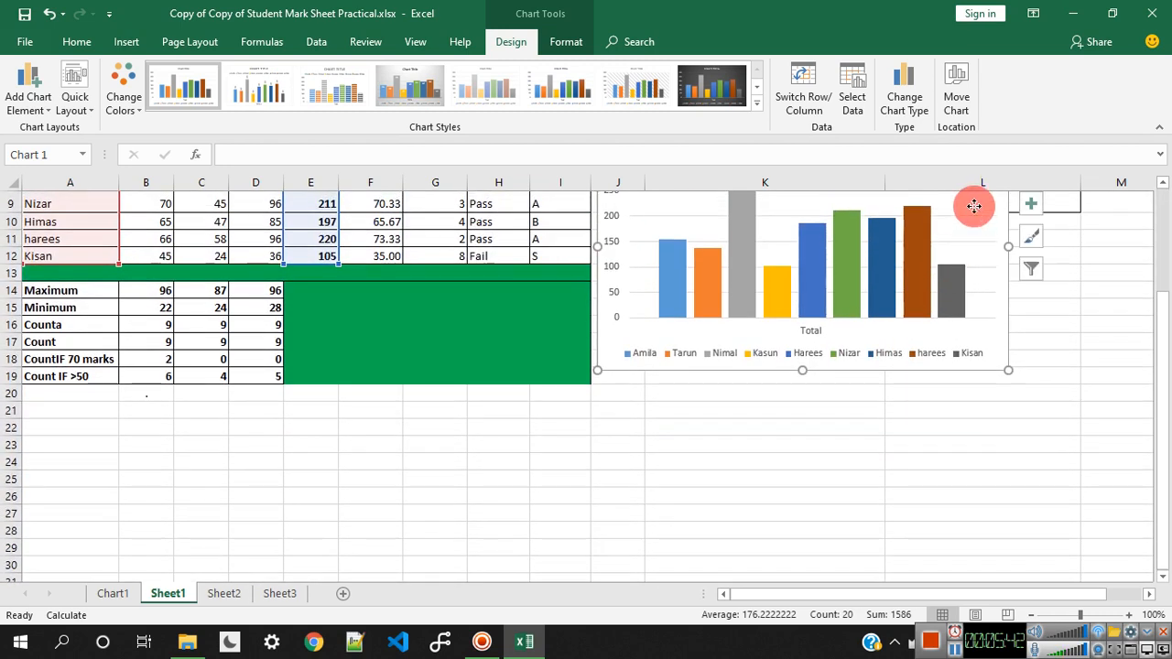
left_click_drag(947, 248, 844, 396)
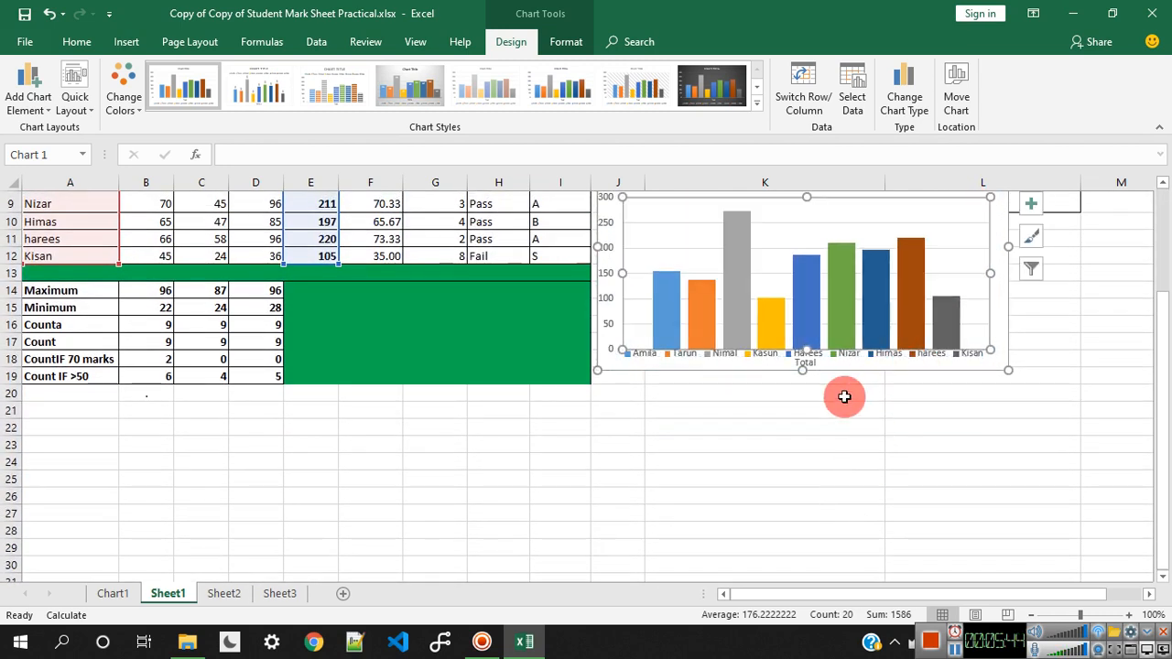
scroll(844, 397, "up", 3)
left_click_drag(795, 434, 810, 404)
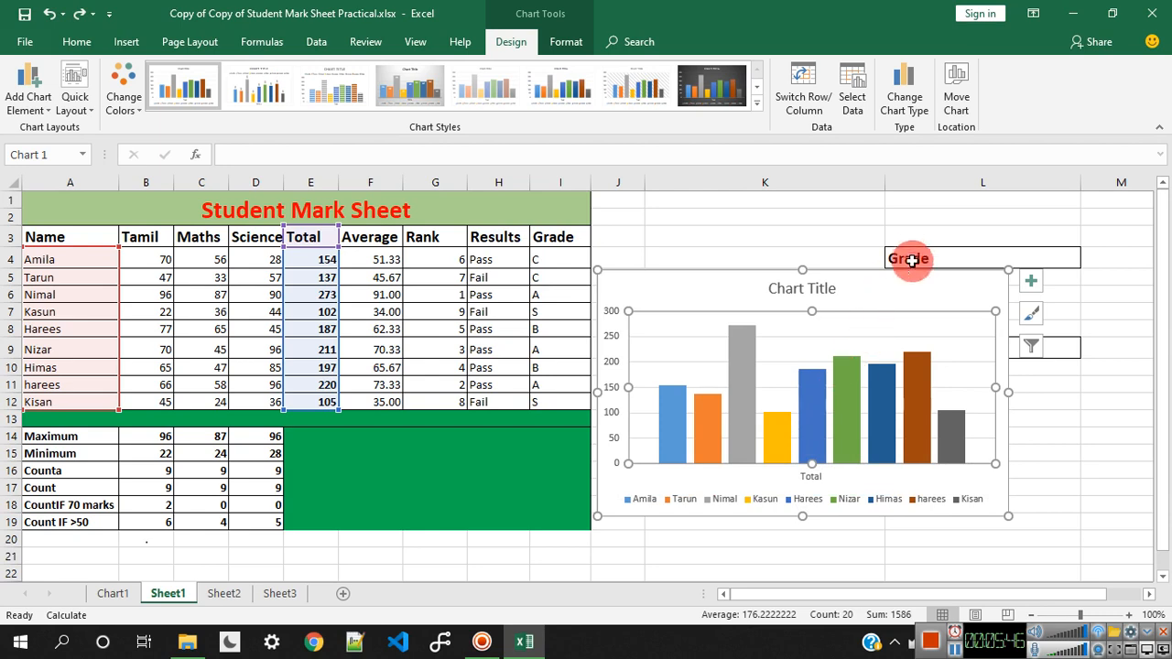
Step: Move the clustered column chart below the mark table, with its upper-left corner at about cell F21
left_click_drag(904, 280, 689, 530)
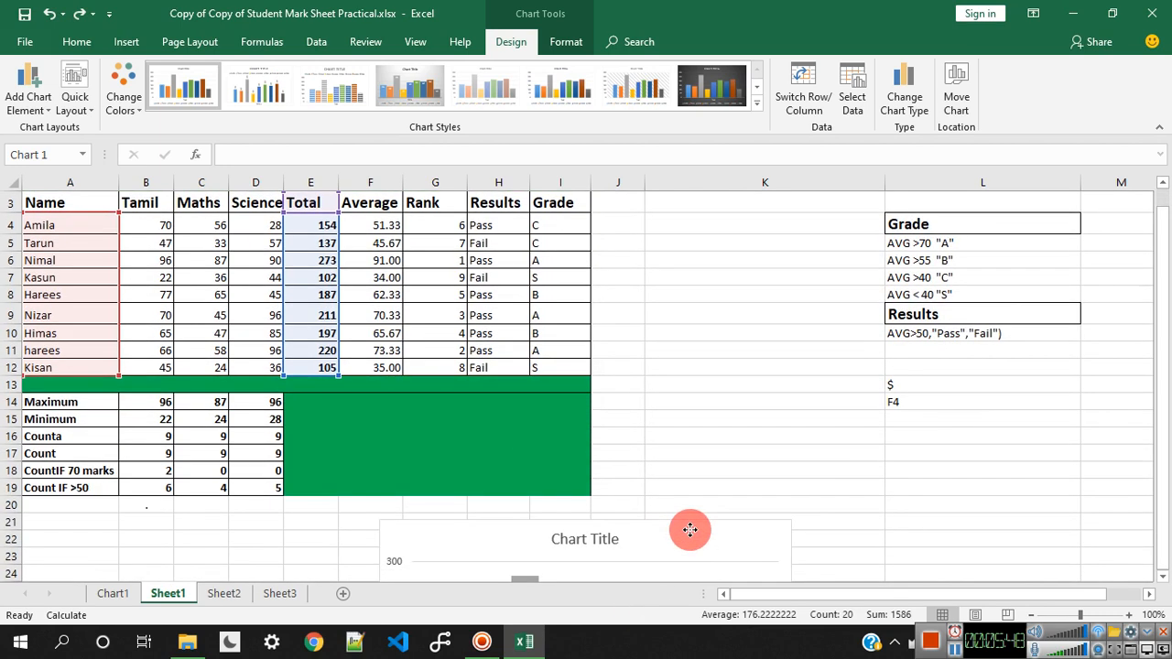
scroll(696, 513, "down", 7)
scroll(820, 426, "up", 3)
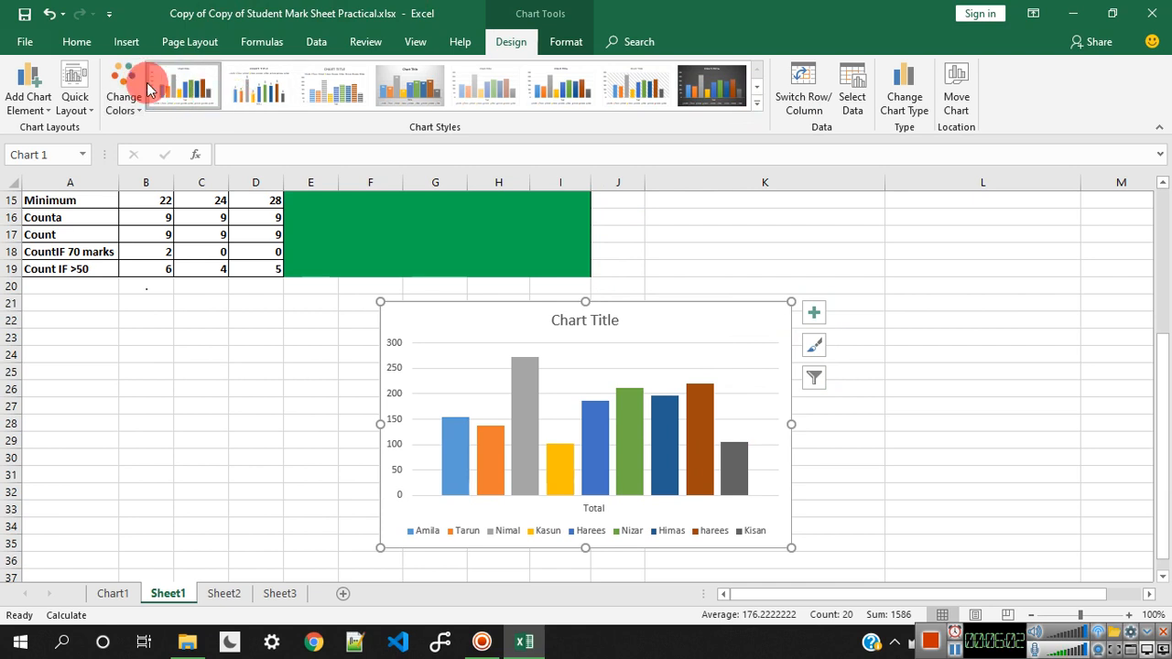
Step: Examine the chart's design options: quick layouts, addable chart elements such as axis titles, and the full gallery of chart styles
left_click(74, 99)
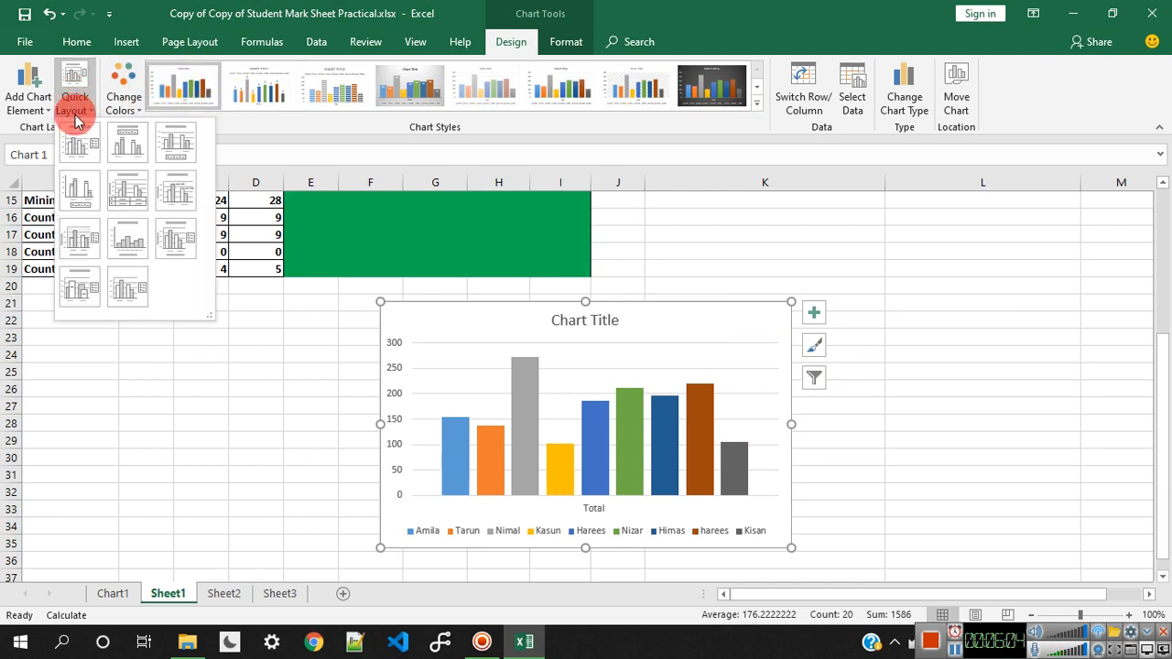
left_click(20, 108)
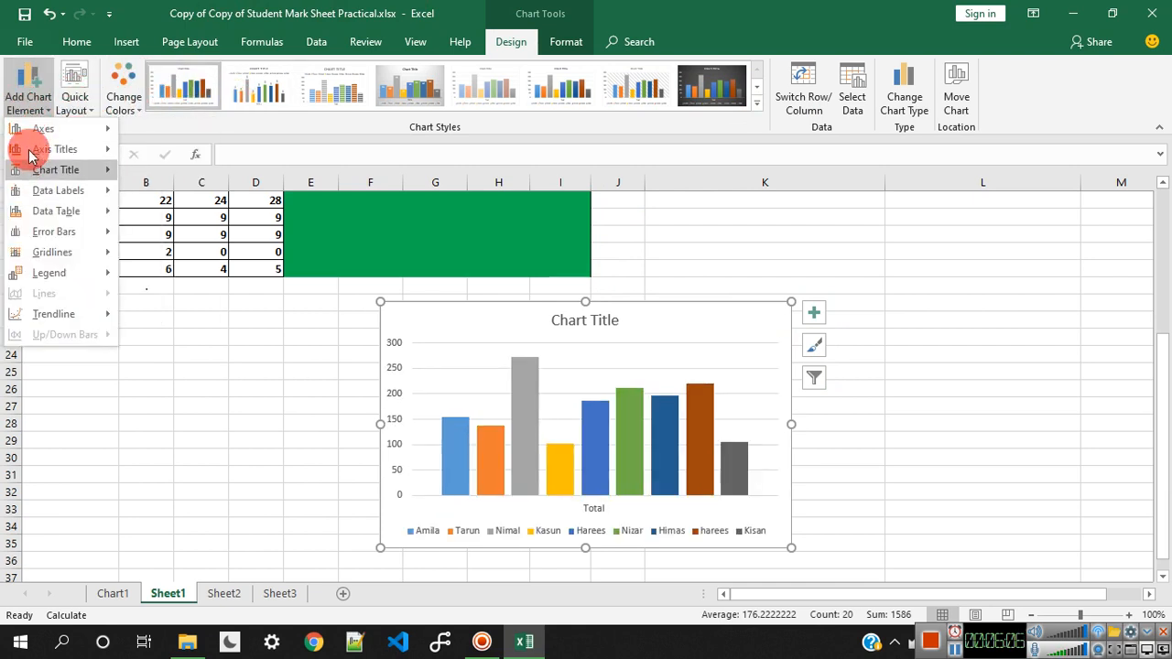
left_click(22, 82)
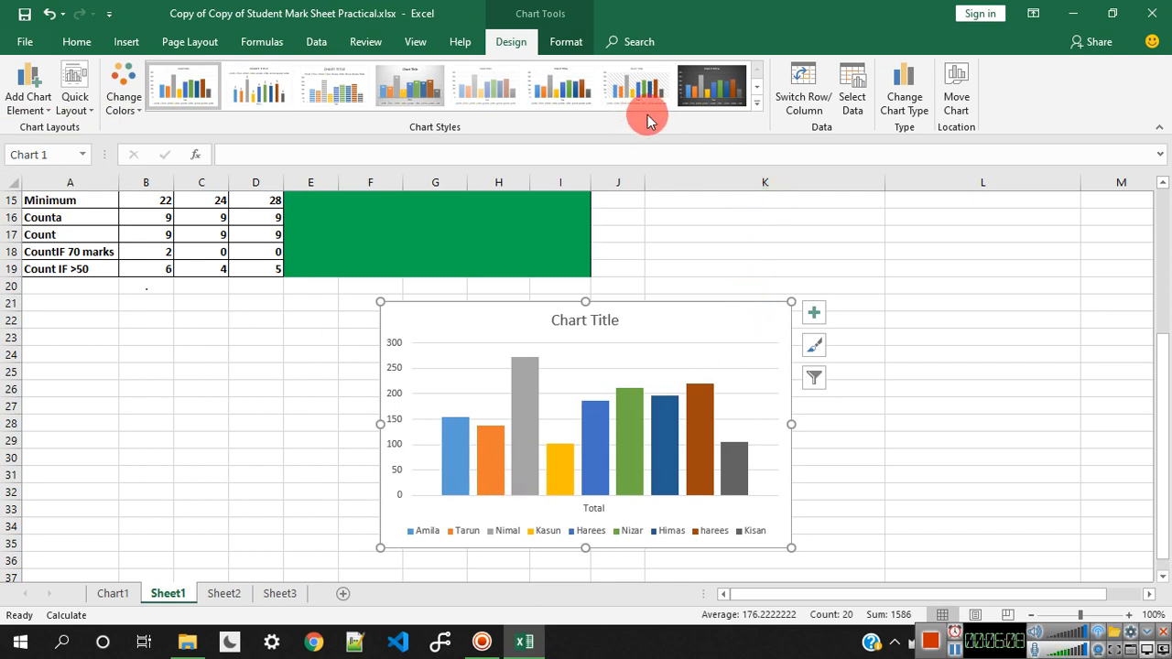
left_click(27, 111)
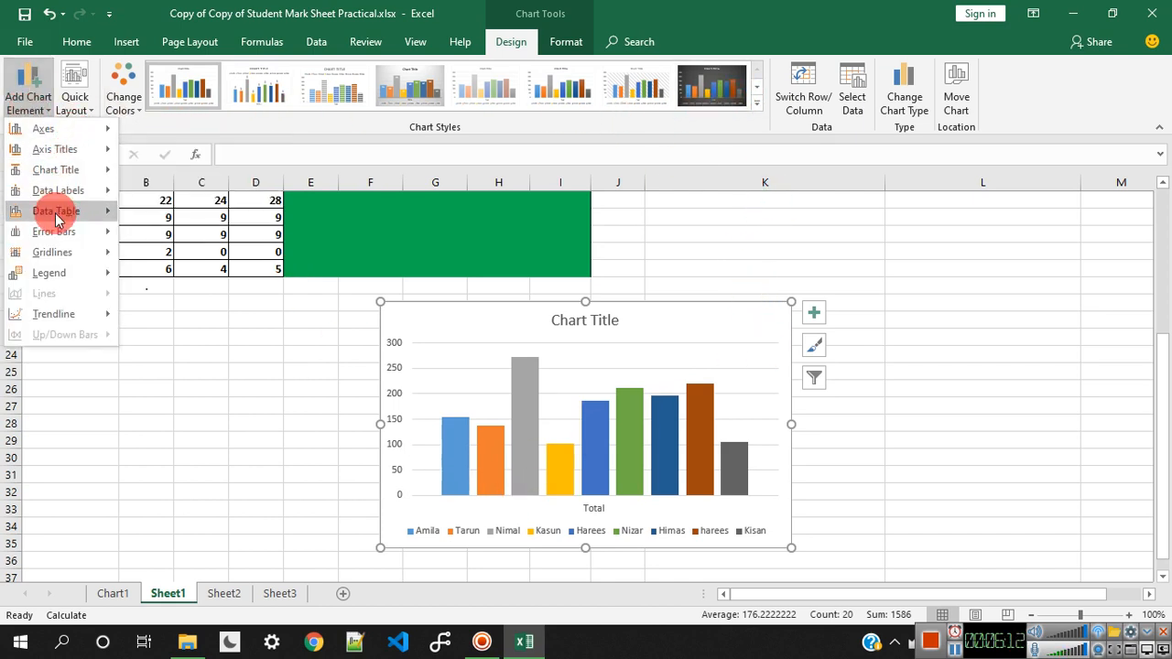
mouse_move(69, 139)
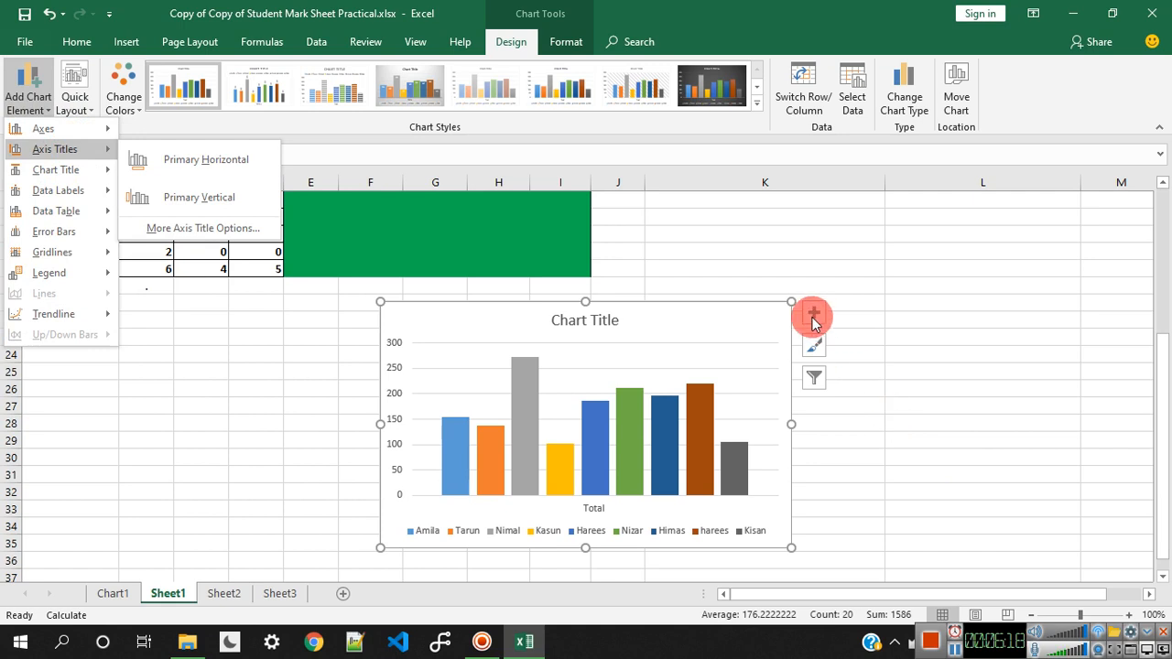
left_click(88, 114)
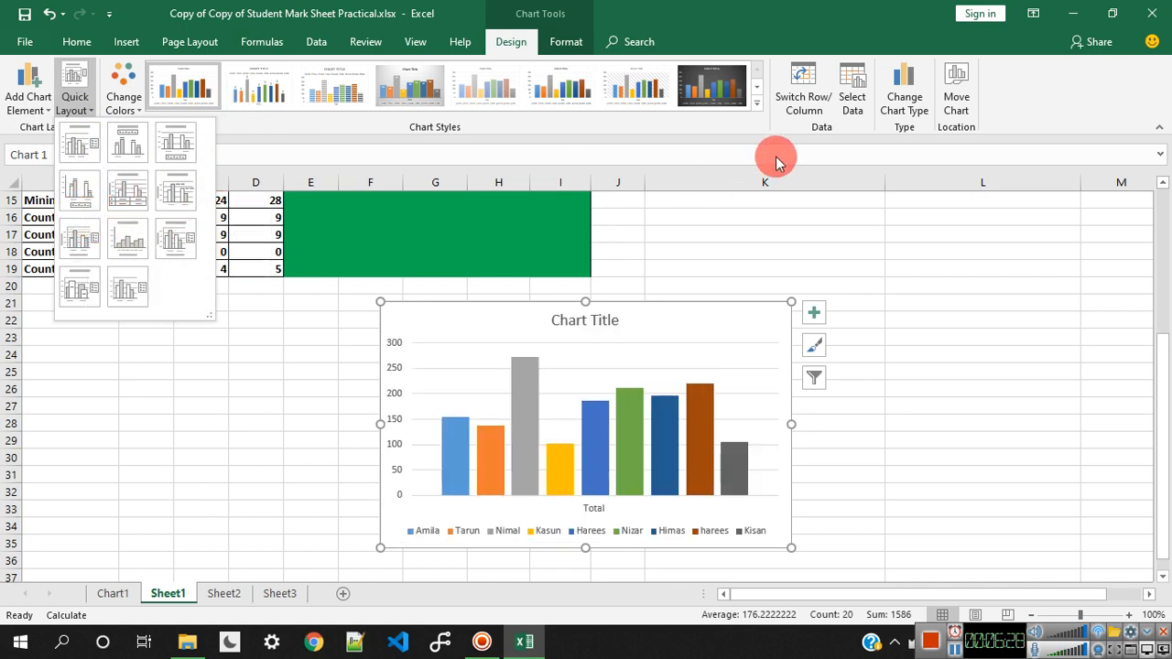
left_click(756, 105)
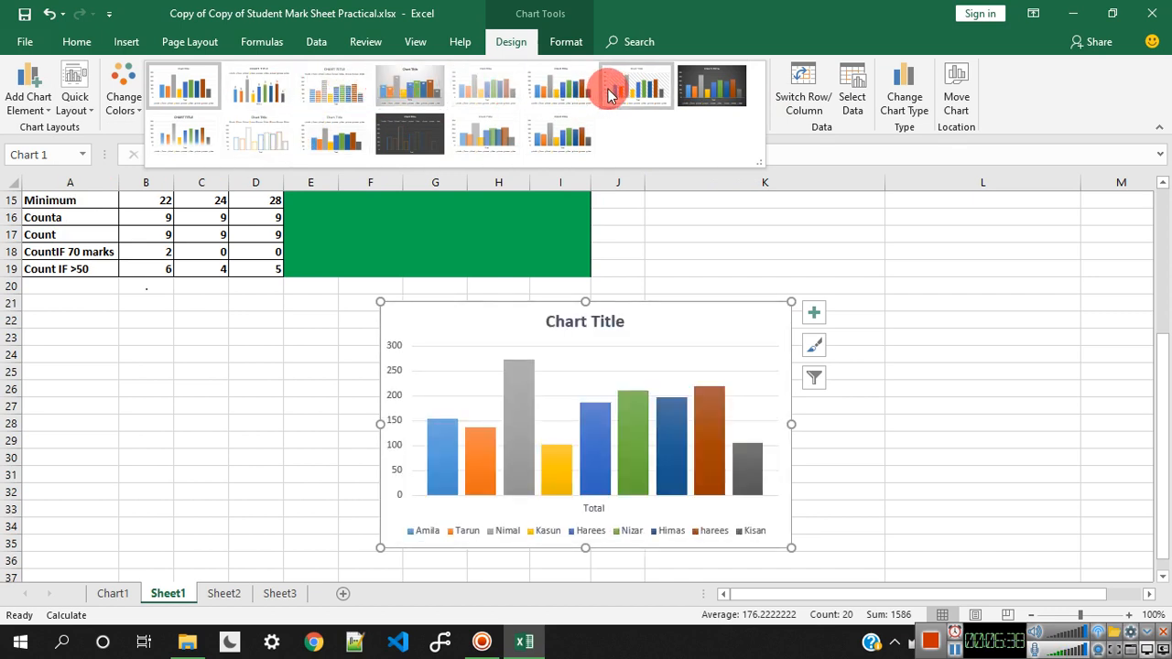
left_click(872, 135)
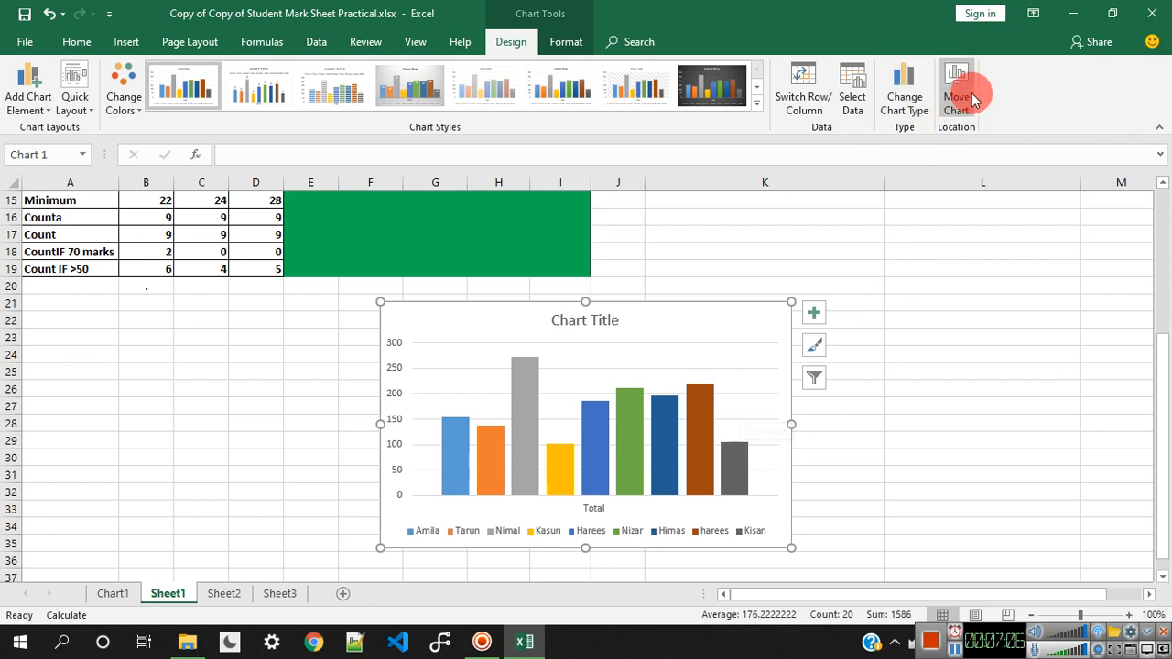
left_click(947, 124)
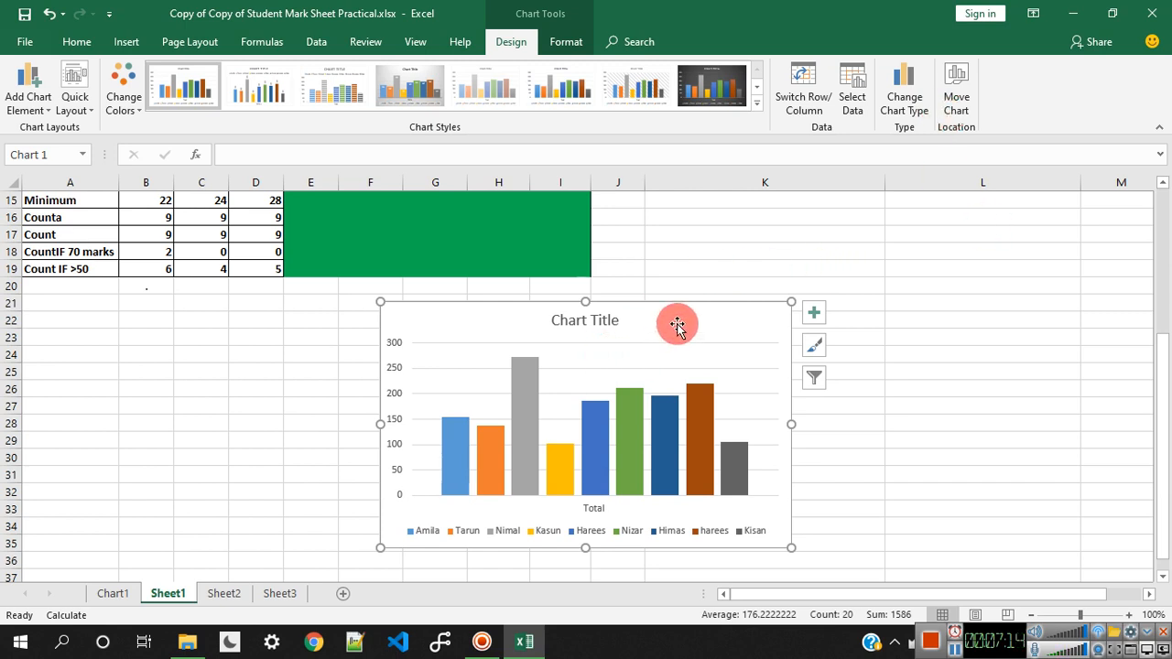
Step: Shift the chart further right below the table, with its upper-left corner at about cell H22
left_click_drag(678, 324, 761, 335)
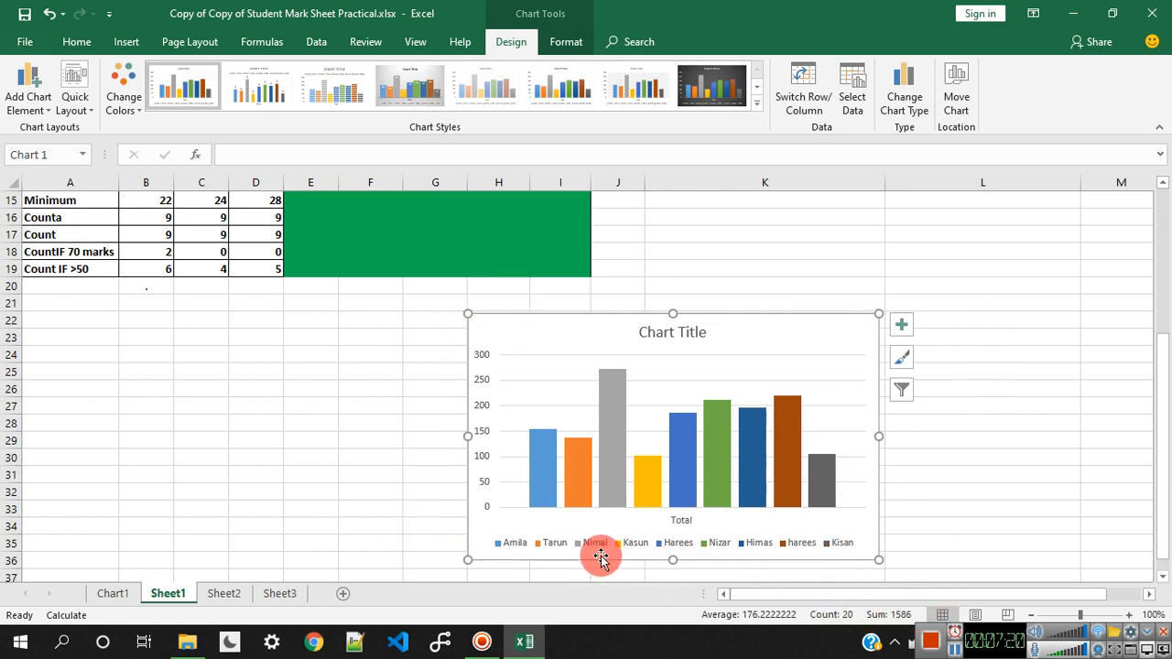
Step: Examine the chart's plot area and the data series behind individual student columns
left_click(780, 376)
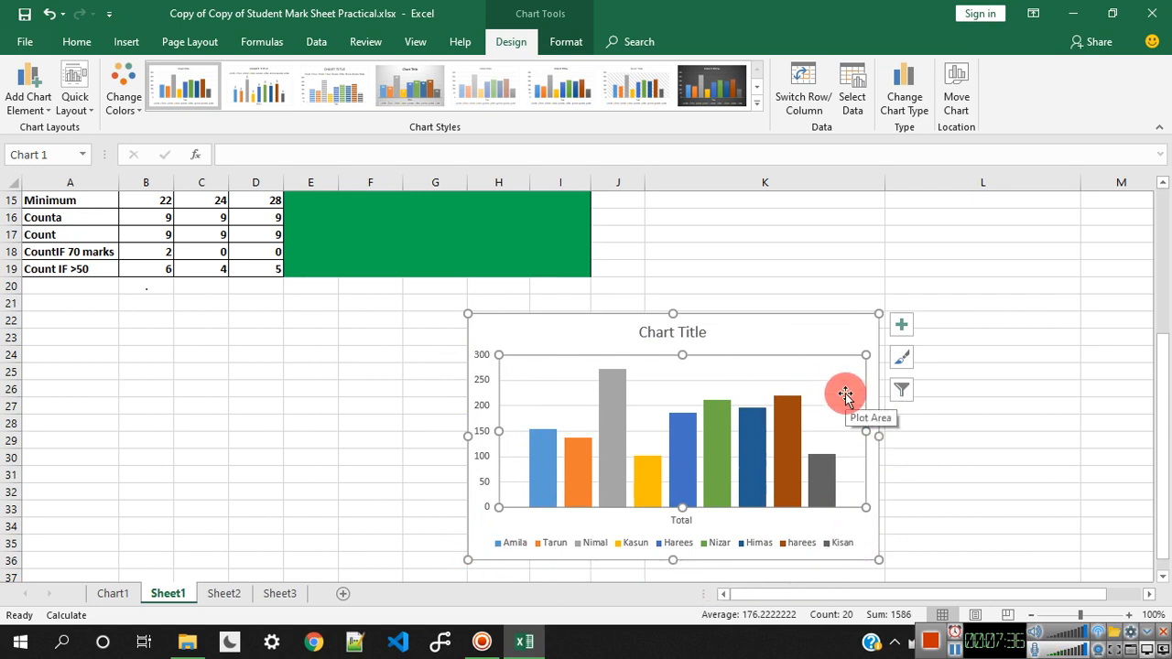
left_click(817, 480)
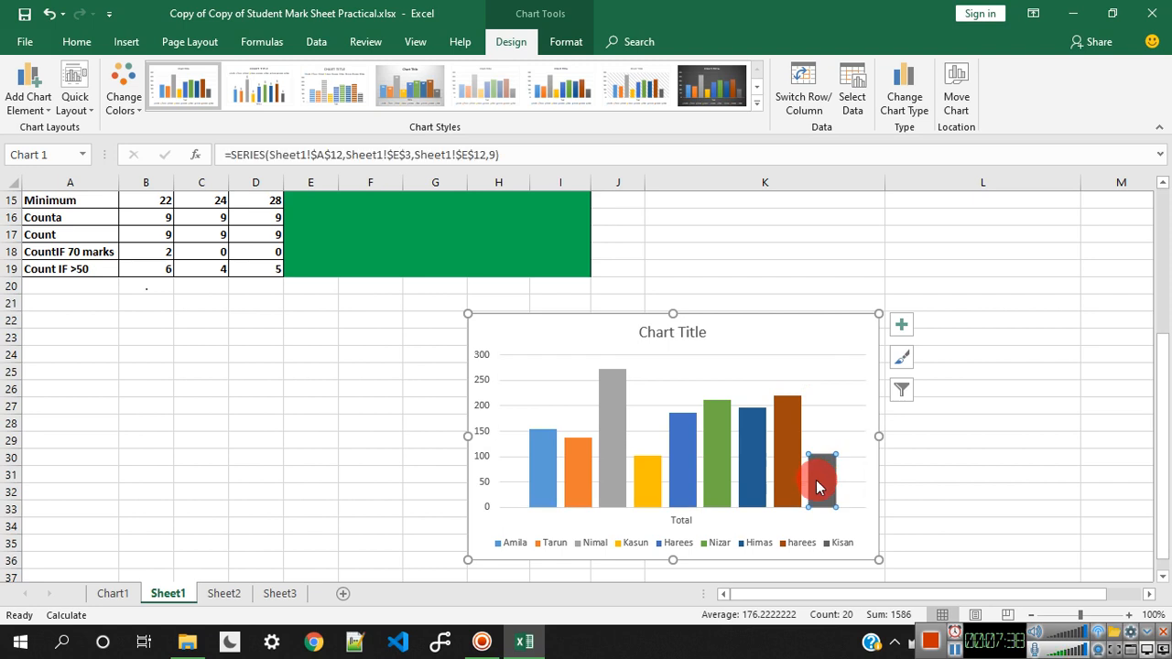
left_click(752, 476)
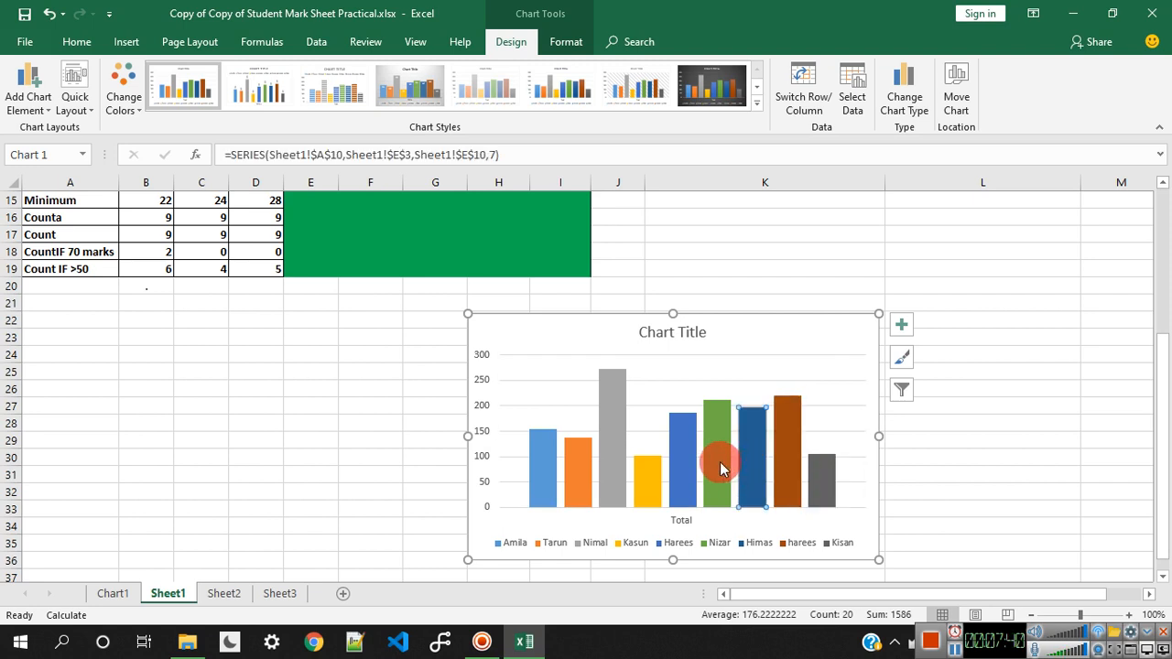
left_click(720, 469)
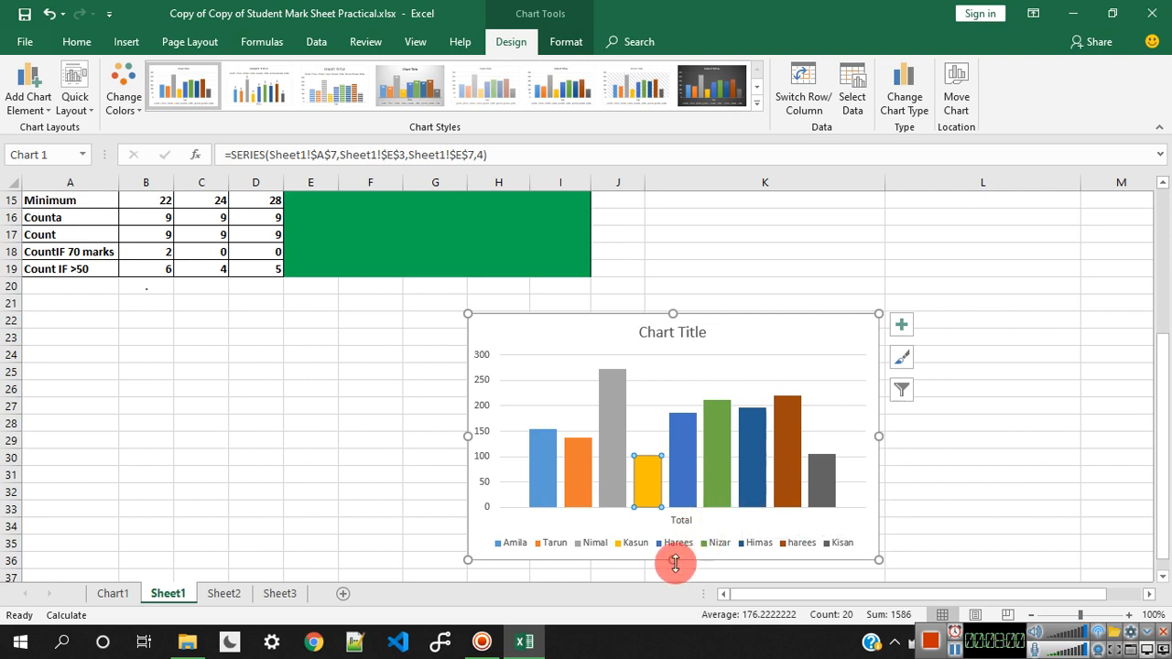
Step: Hide both axes of the chart and show them again
left_click(905, 326)
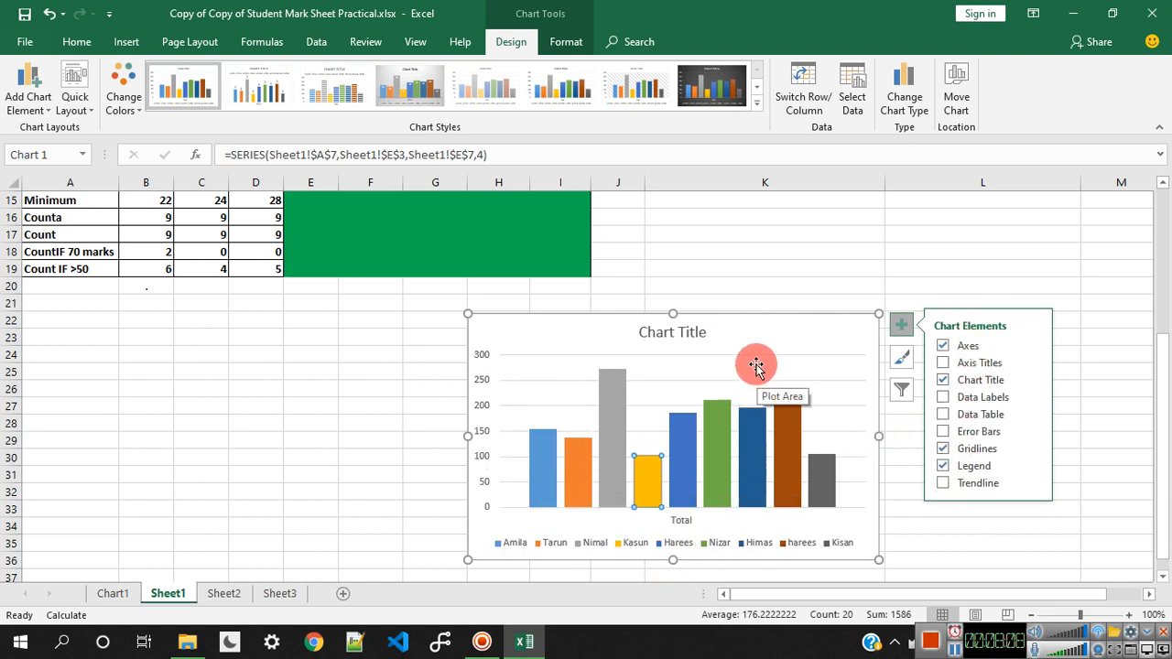
left_click(944, 346)
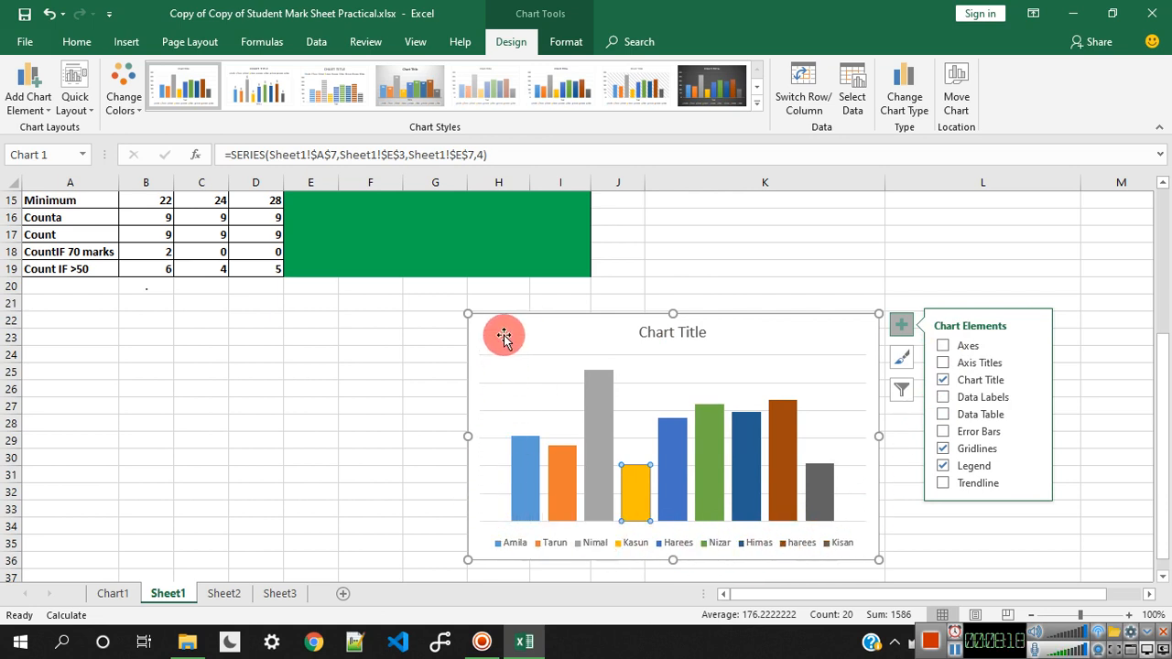
left_click(944, 346)
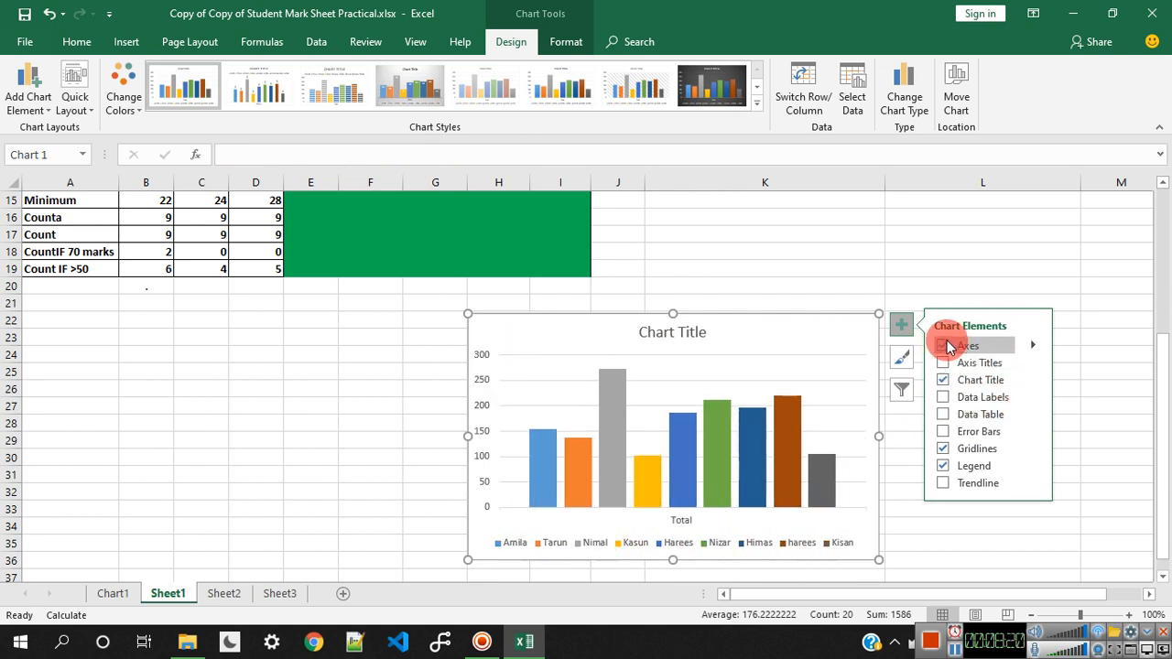
left_click(946, 392)
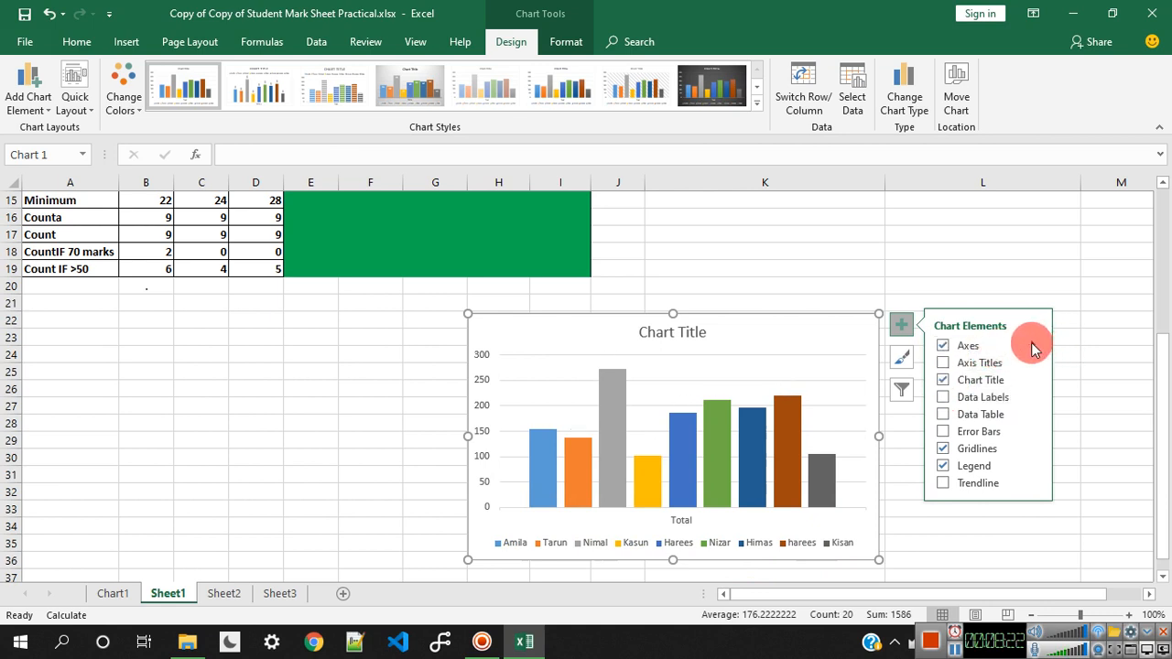
Step: Try hiding the primary vertical and primary horizontal axes one at a time, restoring each
left_click(1033, 346)
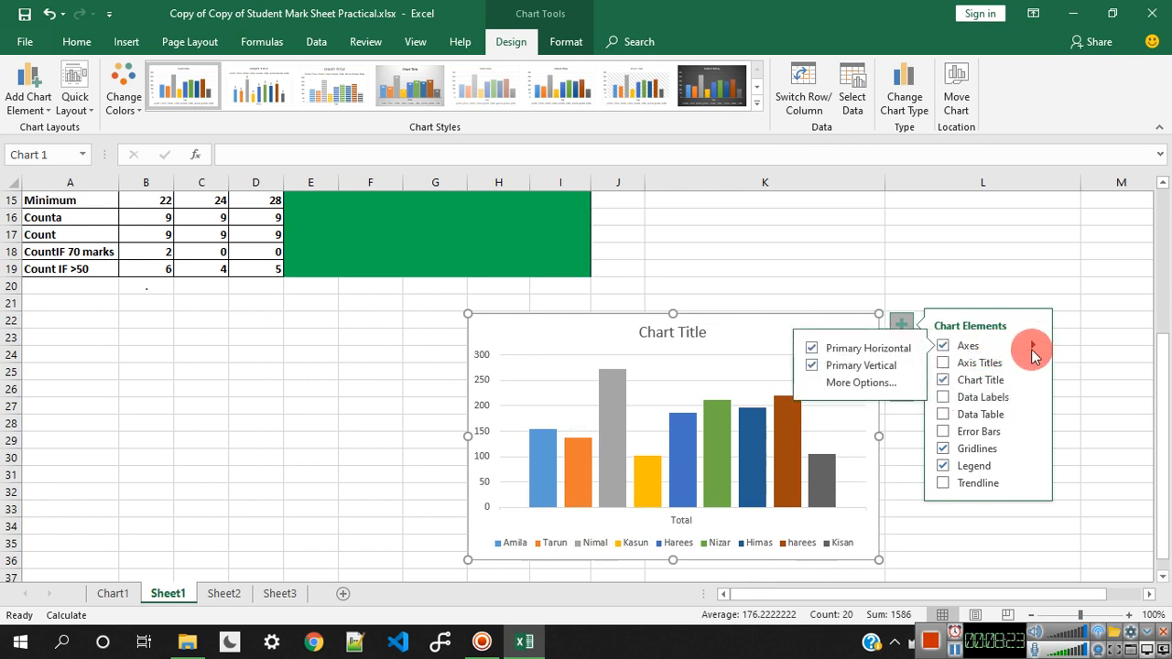
left_click(812, 367)
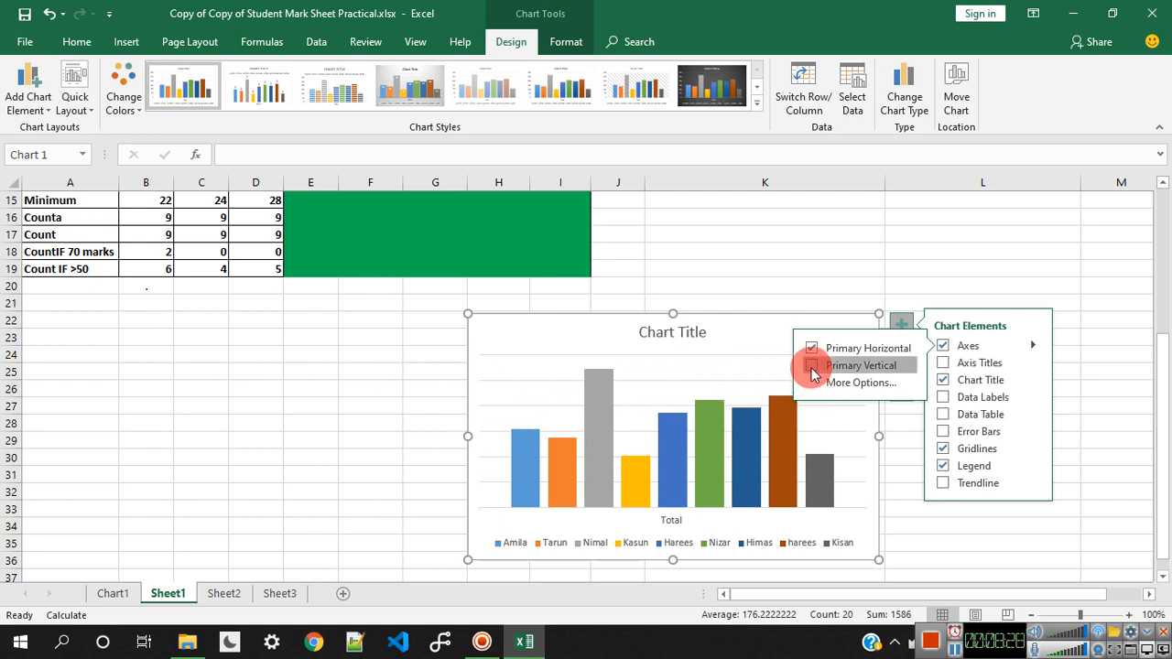
left_click(812, 367)
left_click(812, 348)
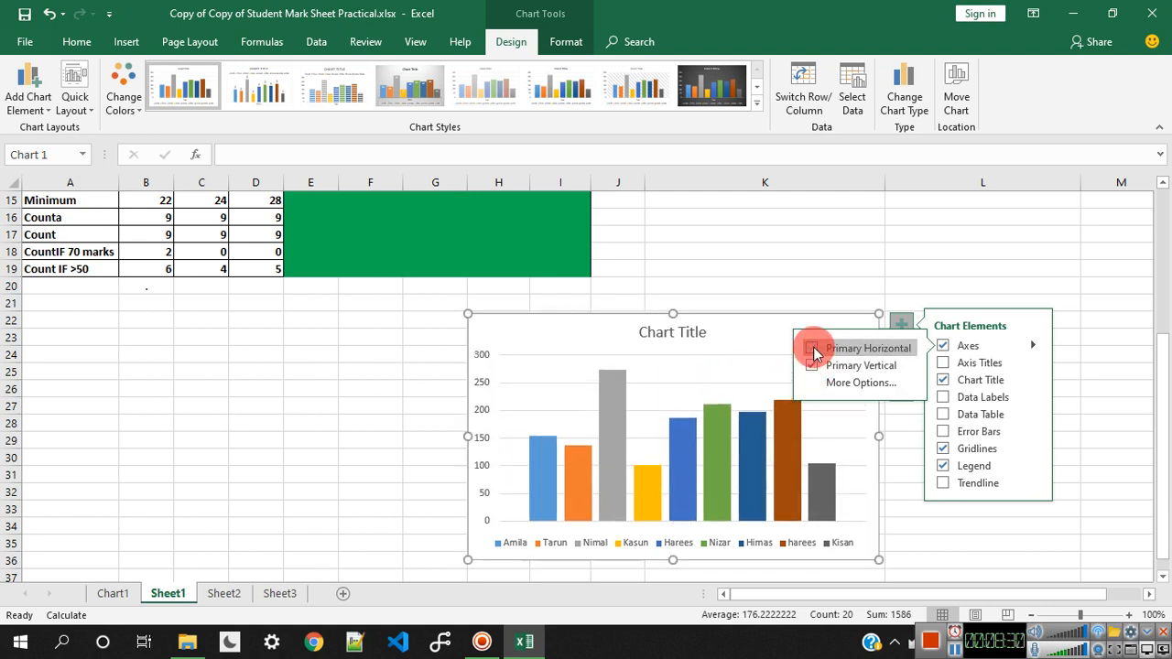
left_click(813, 349)
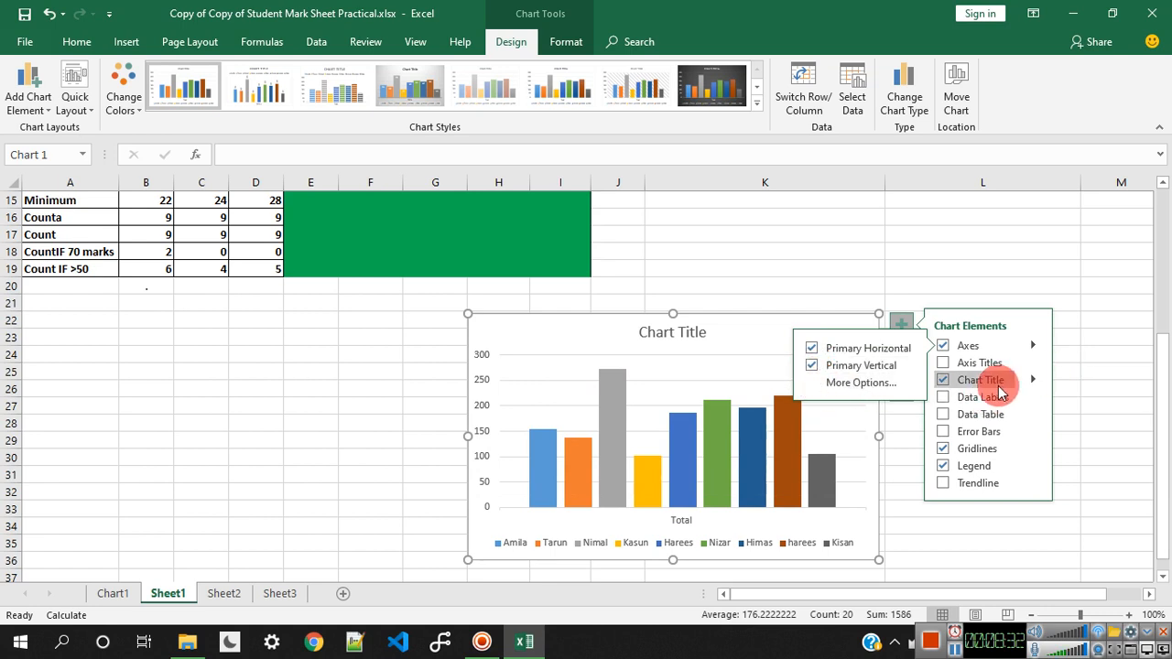
Step: Add axis titles to the chart, naming the vertical axis "Total Marks" and the horizontal axis "Student Name"
left_click(944, 364)
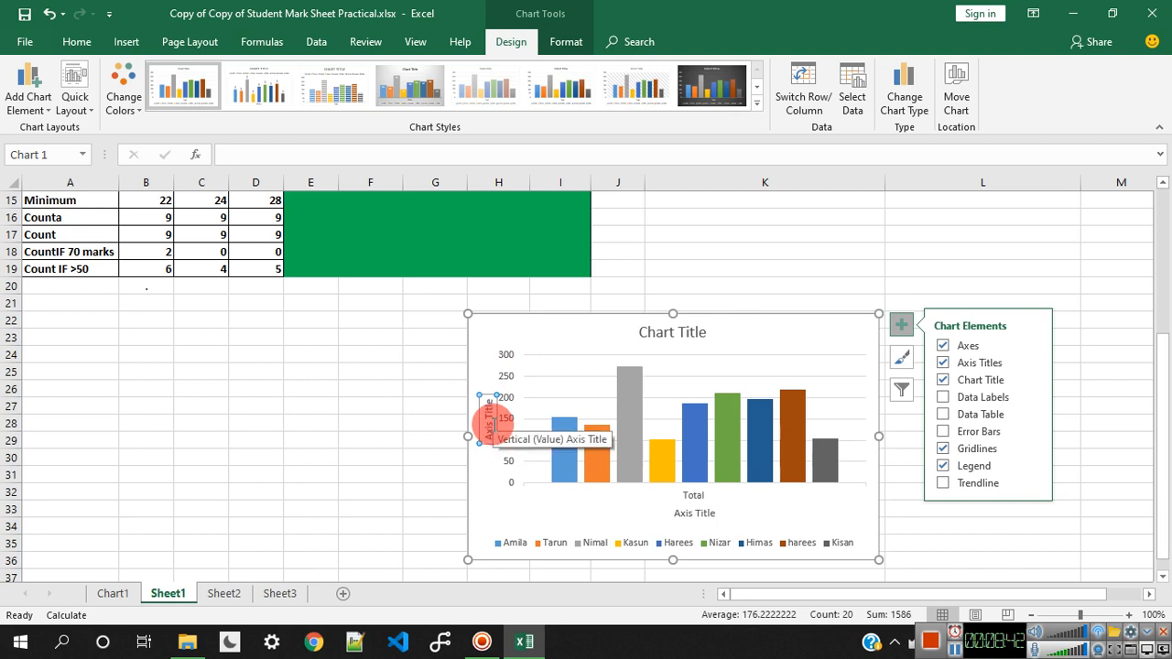
left_click_drag(484, 400, 490, 446)
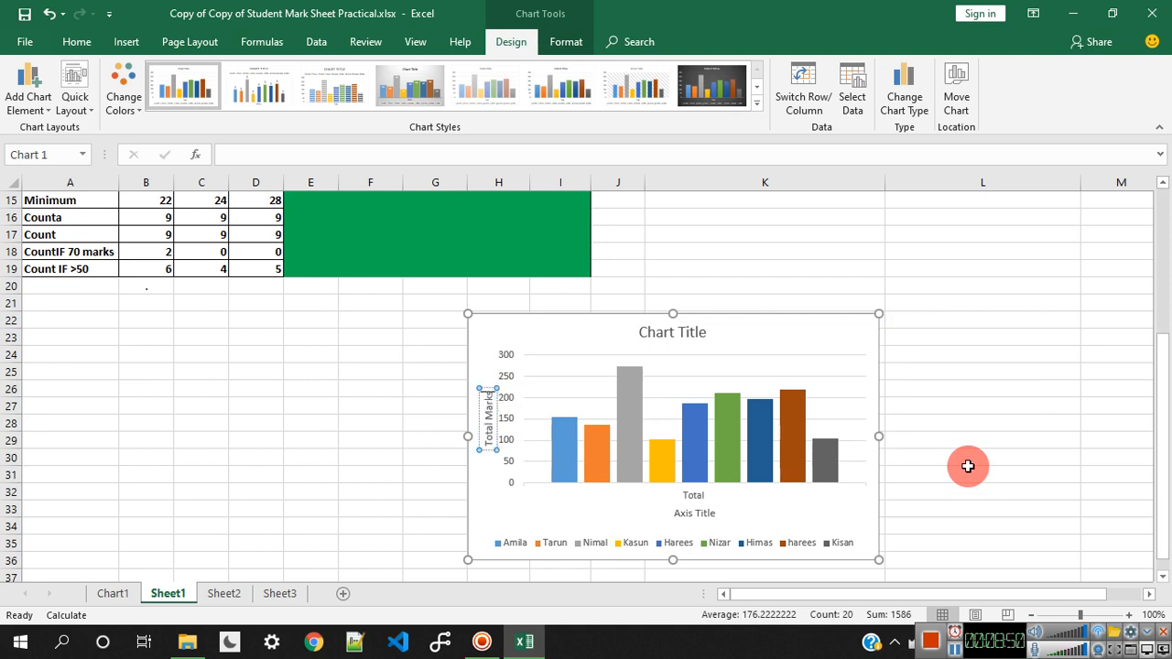
left_click(701, 518)
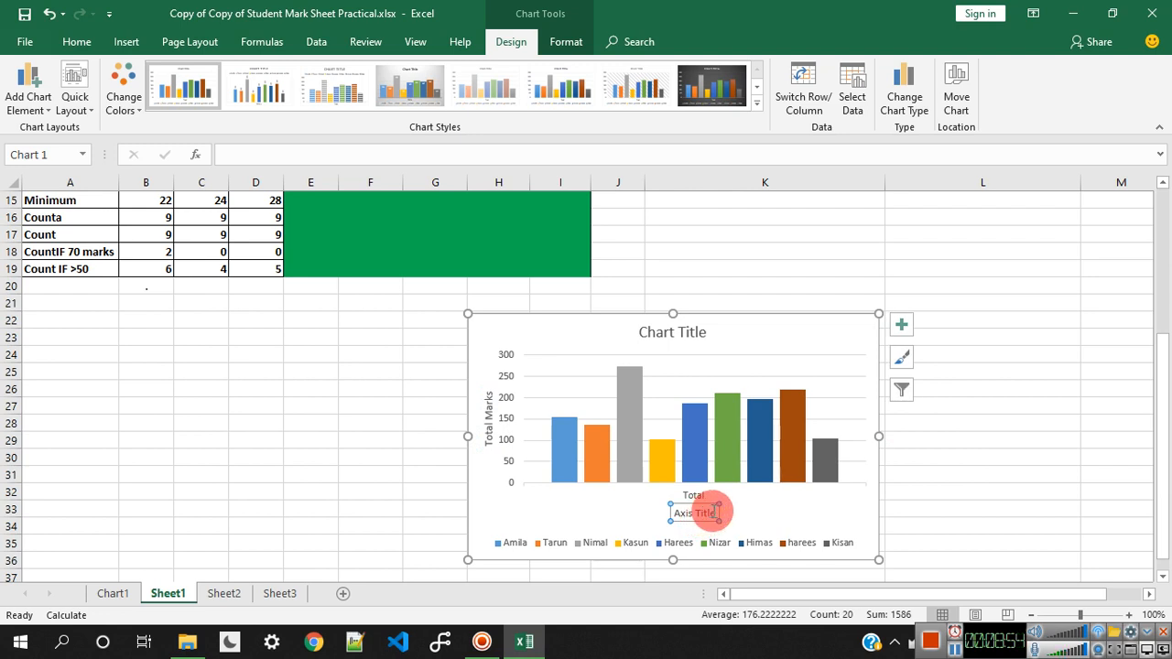
left_click_drag(712, 513, 671, 515)
type("Student Name")
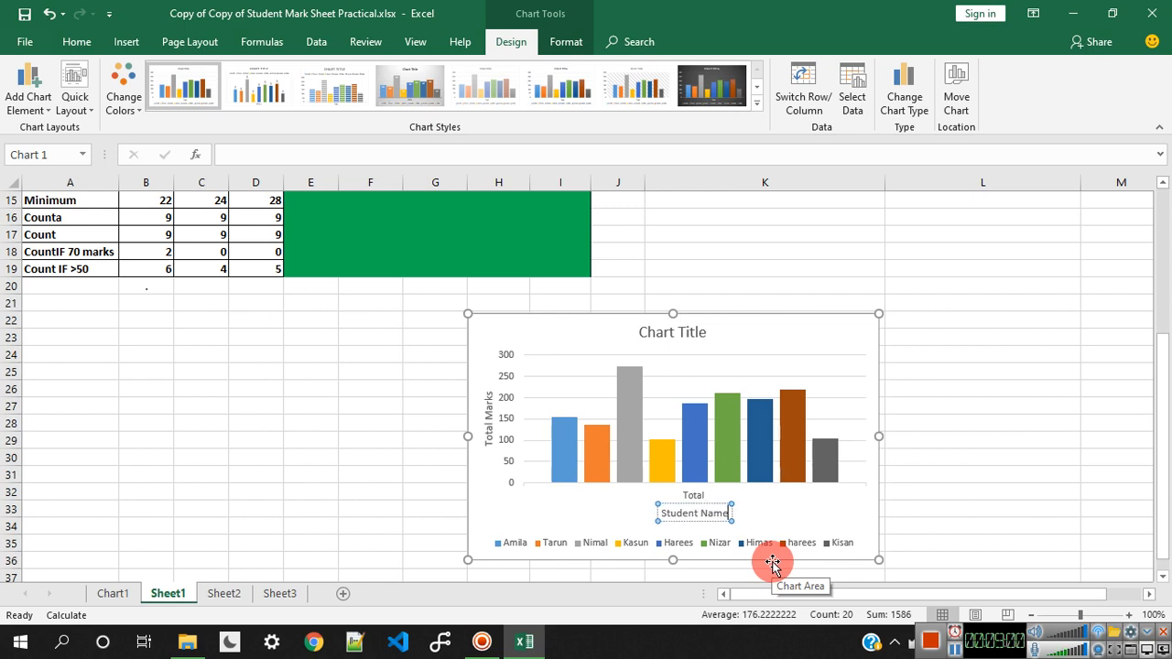
left_click(815, 515)
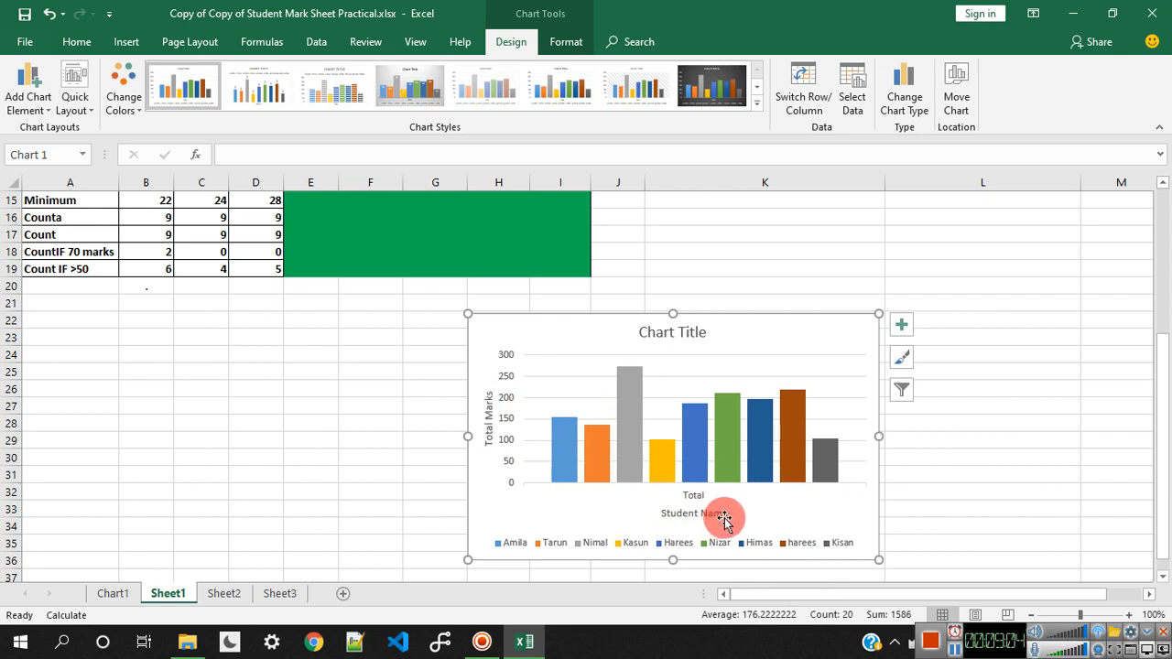
Step: Replace the chart title with "Student Mark Sheet"
left_click(687, 332)
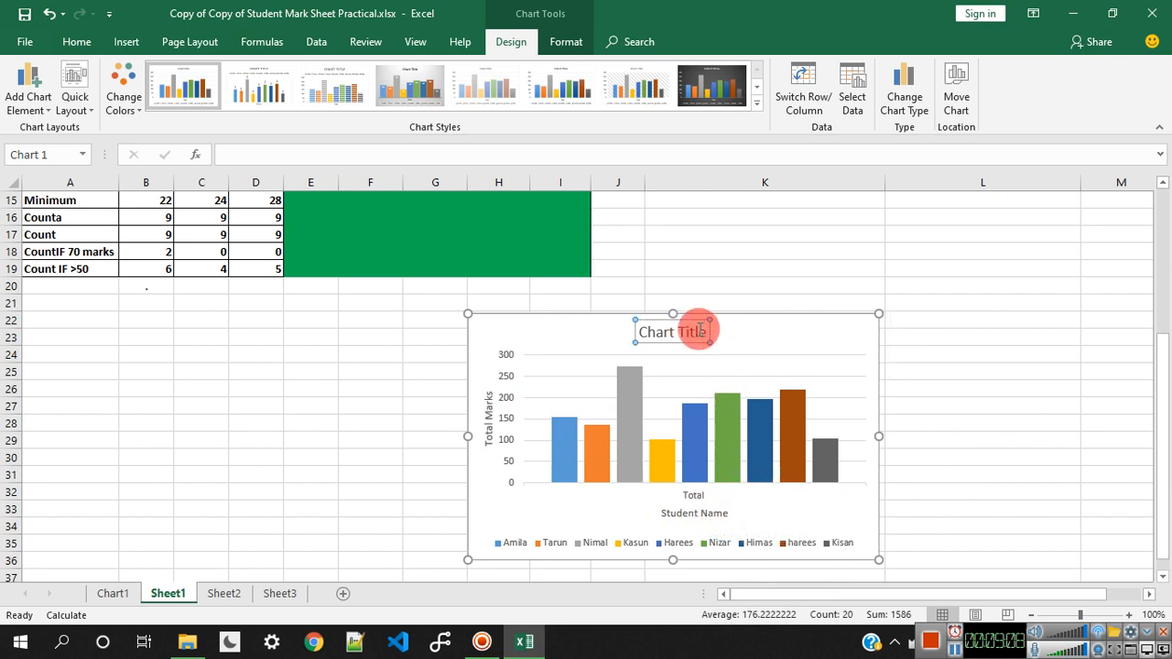
left_click(703, 330)
left_click_drag(703, 331, 641, 332)
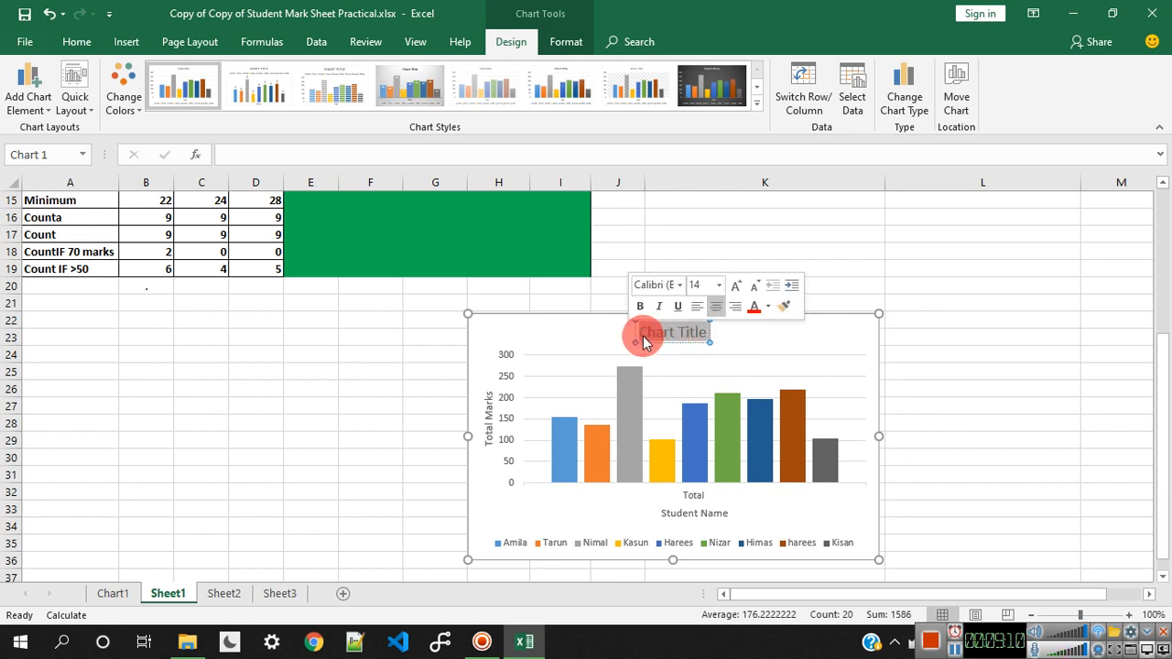
type("Student Mark Sheet")
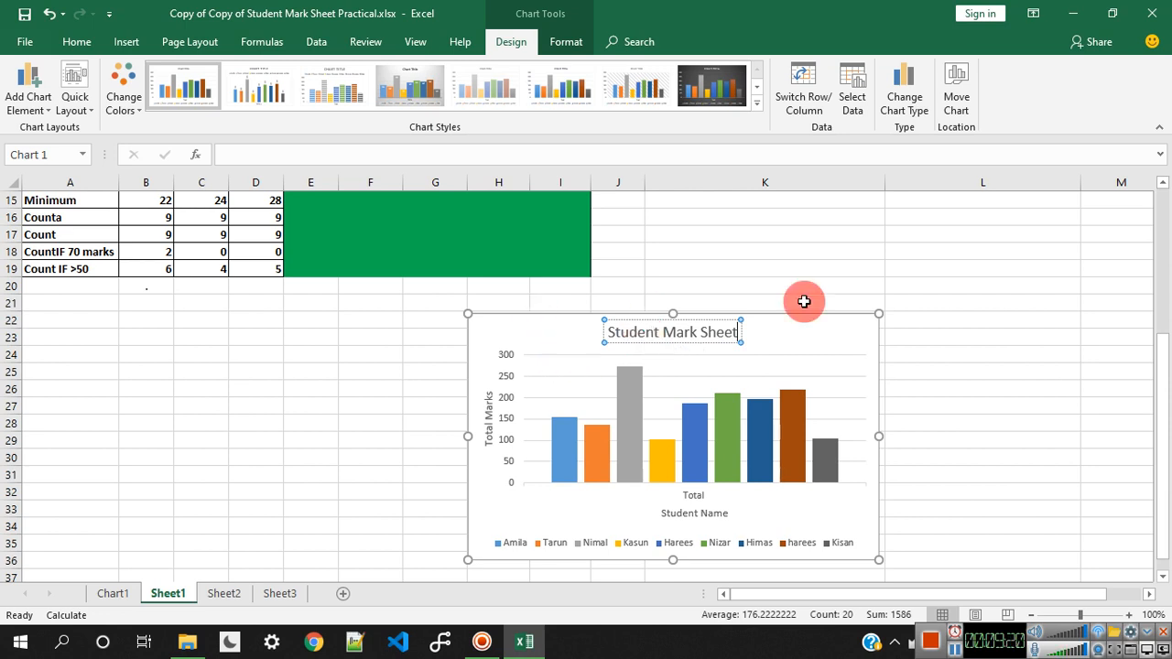
left_click(799, 342)
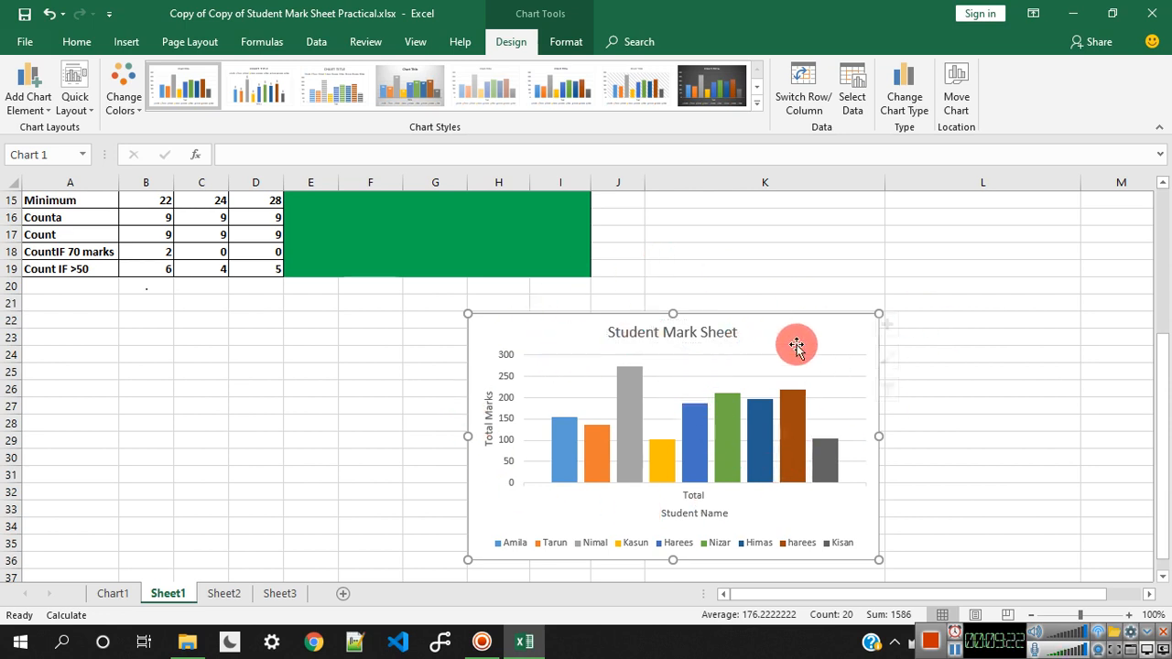
Step: Try data labels on the columns, check their placement options, and remove the labels
left_click(910, 330)
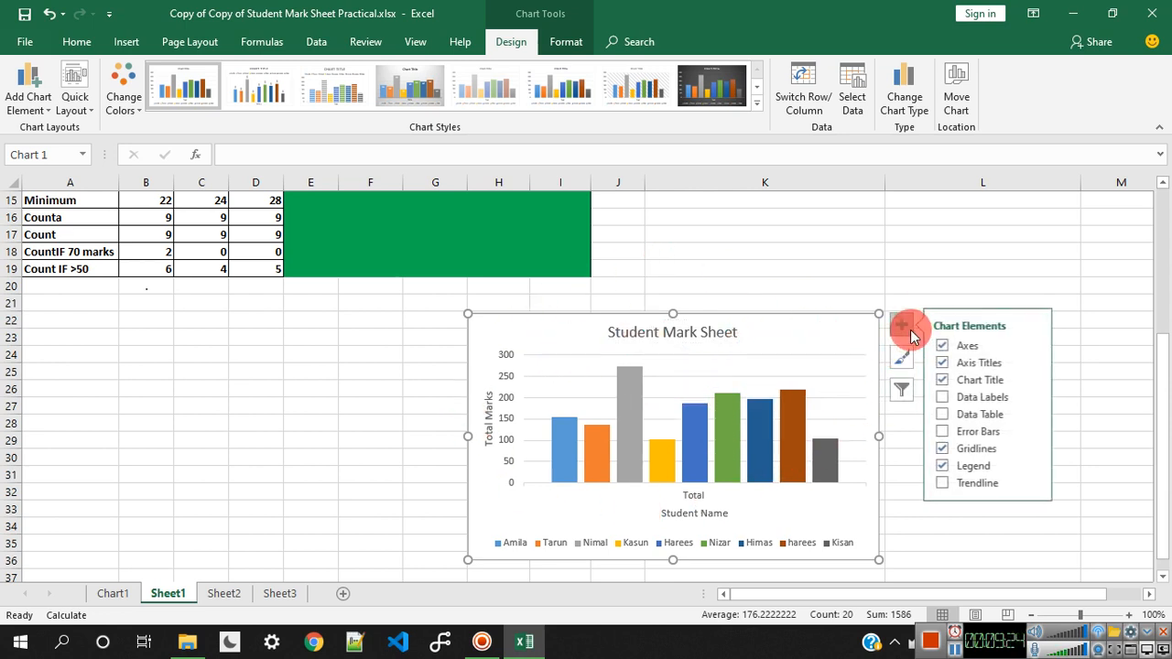
left_click(944, 399)
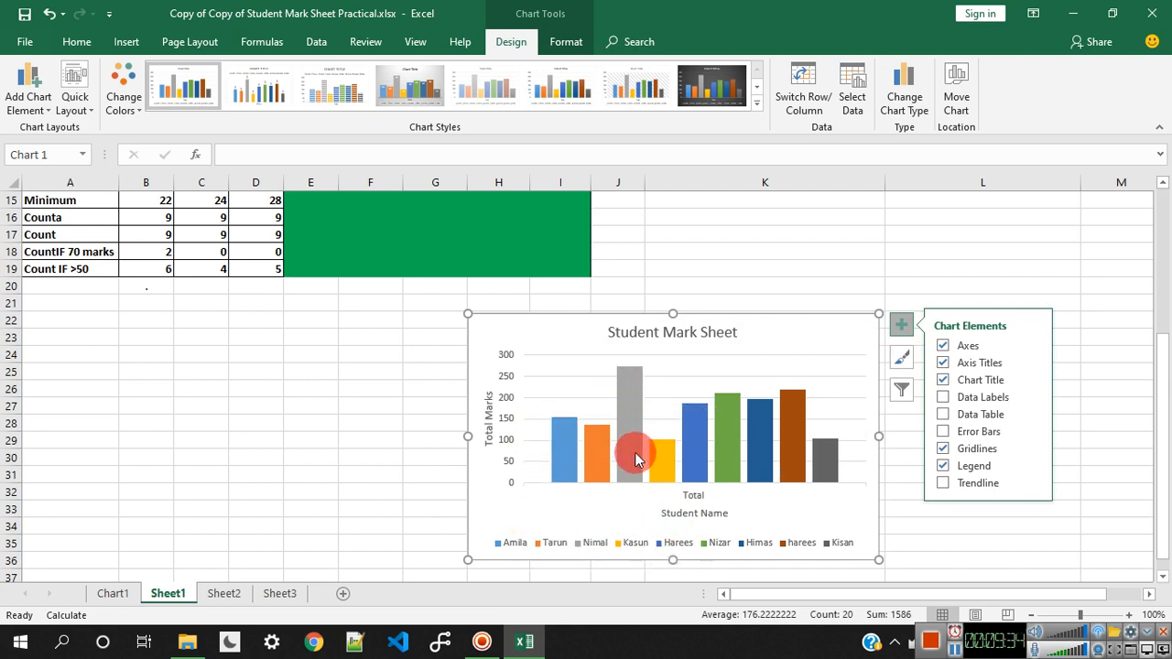
mouse_move(564, 429)
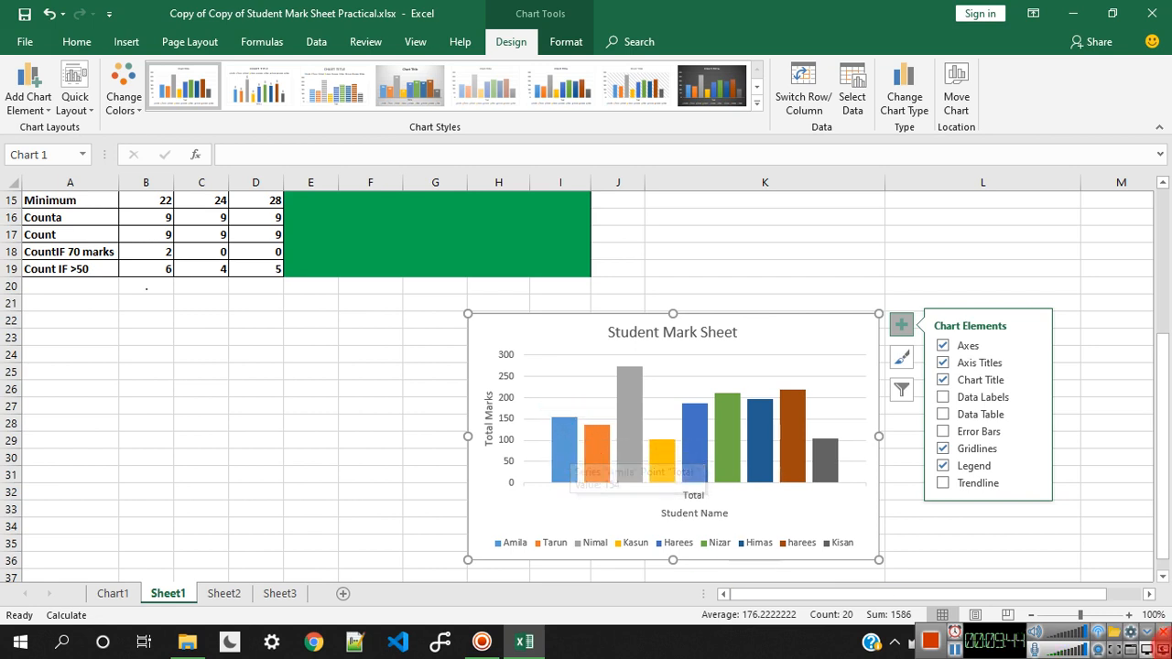
left_click(941, 397)
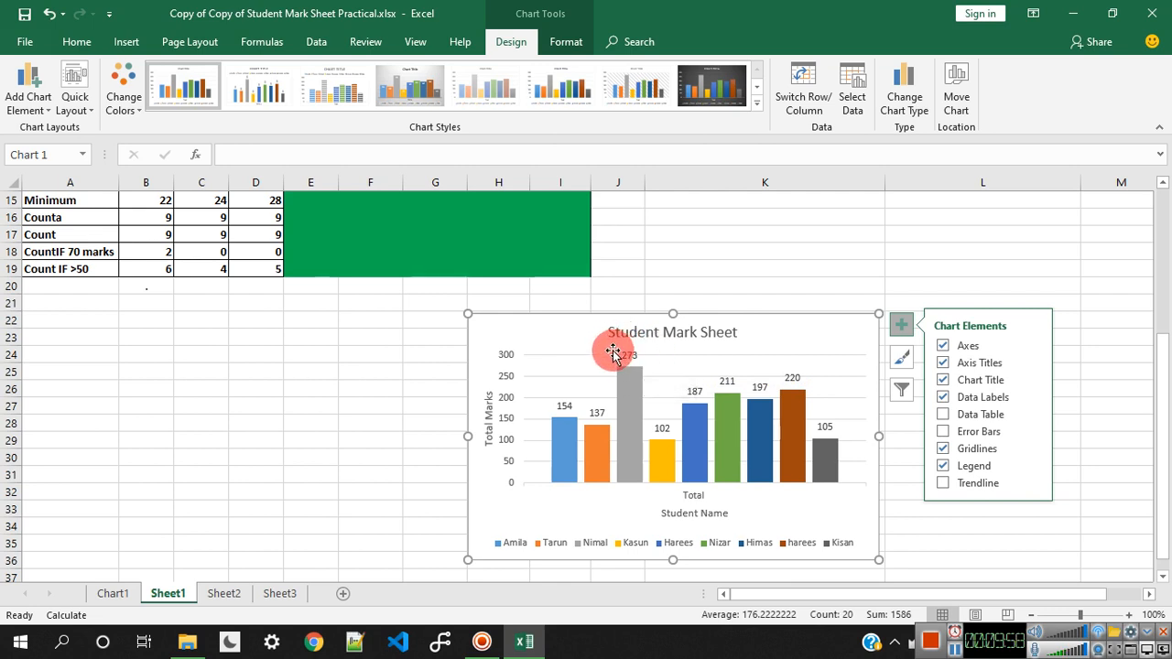
left_click(1035, 398)
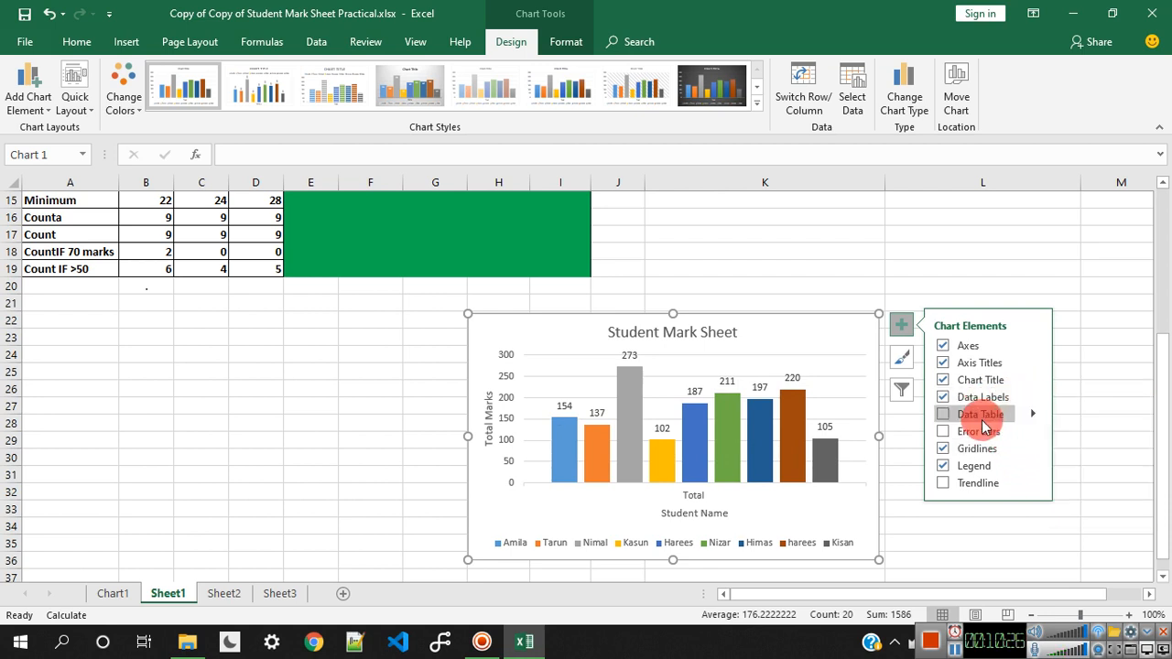
left_click(944, 397)
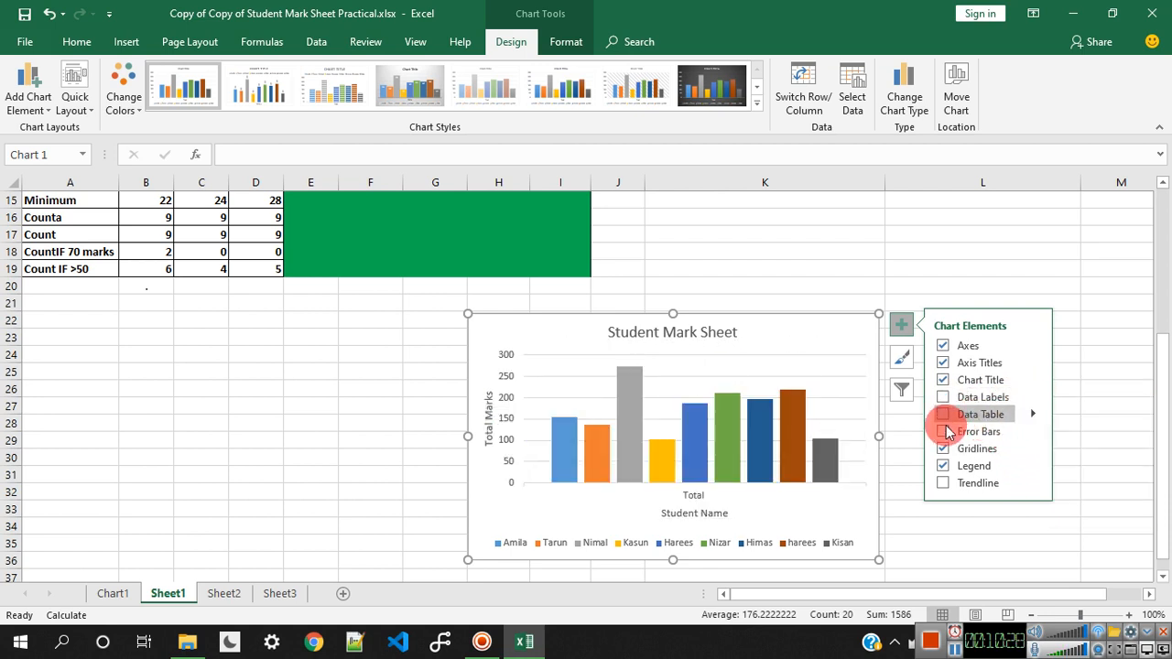
Step: Add a data table to the chart and enlarge the chart so its upper-left corner reaches about cell E16
left_click(944, 414)
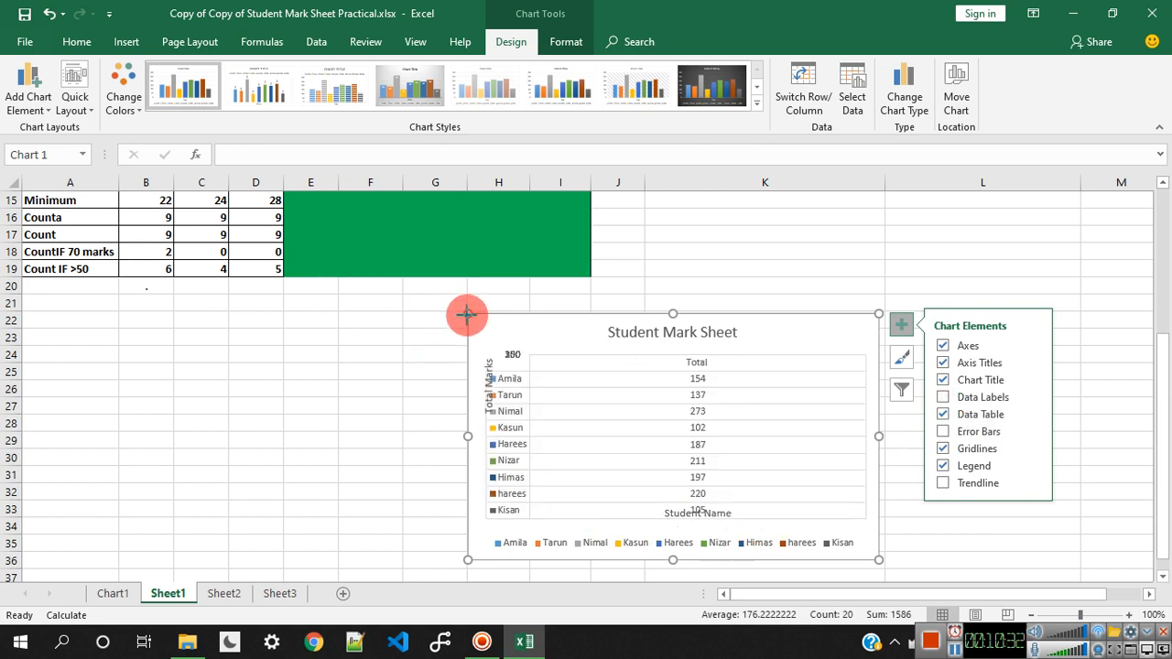
left_click_drag(468, 314, 320, 211)
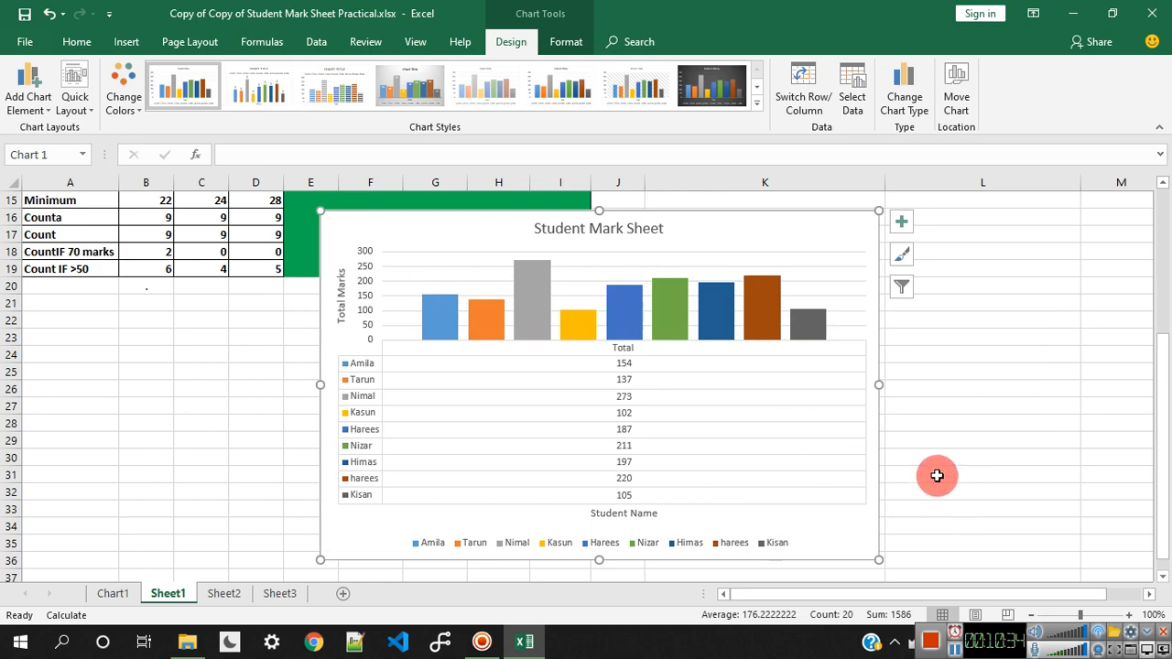
Step: Move the enlarged chart below the mark table, with its upper-left corner at about cell E22
scroll(943, 421, "down", 2)
scroll(971, 431, "up", 4)
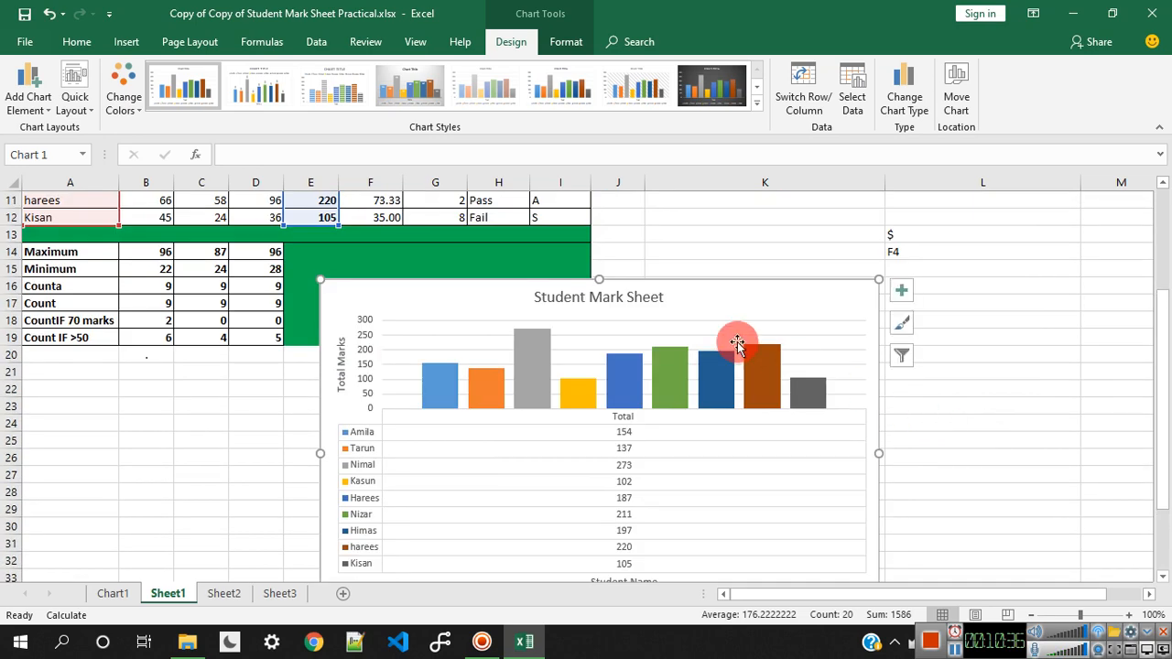
left_click_drag(758, 314, 751, 418)
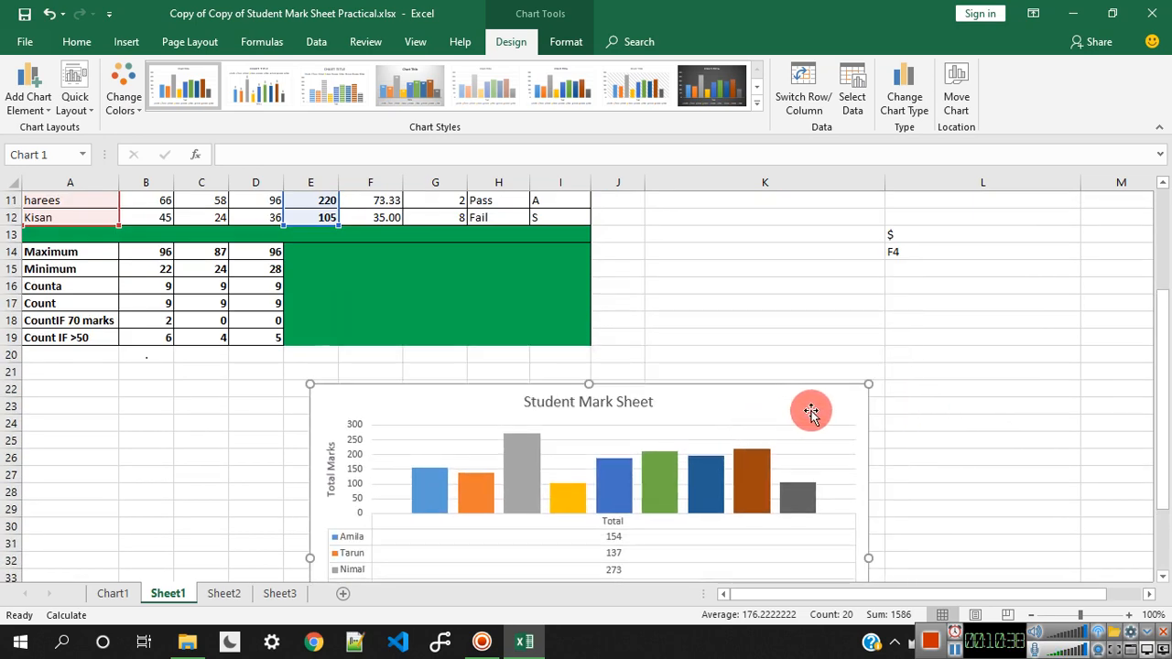
scroll(916, 414, "down", 4)
scroll(978, 415, "up", 2)
scroll(943, 416, "down", 1)
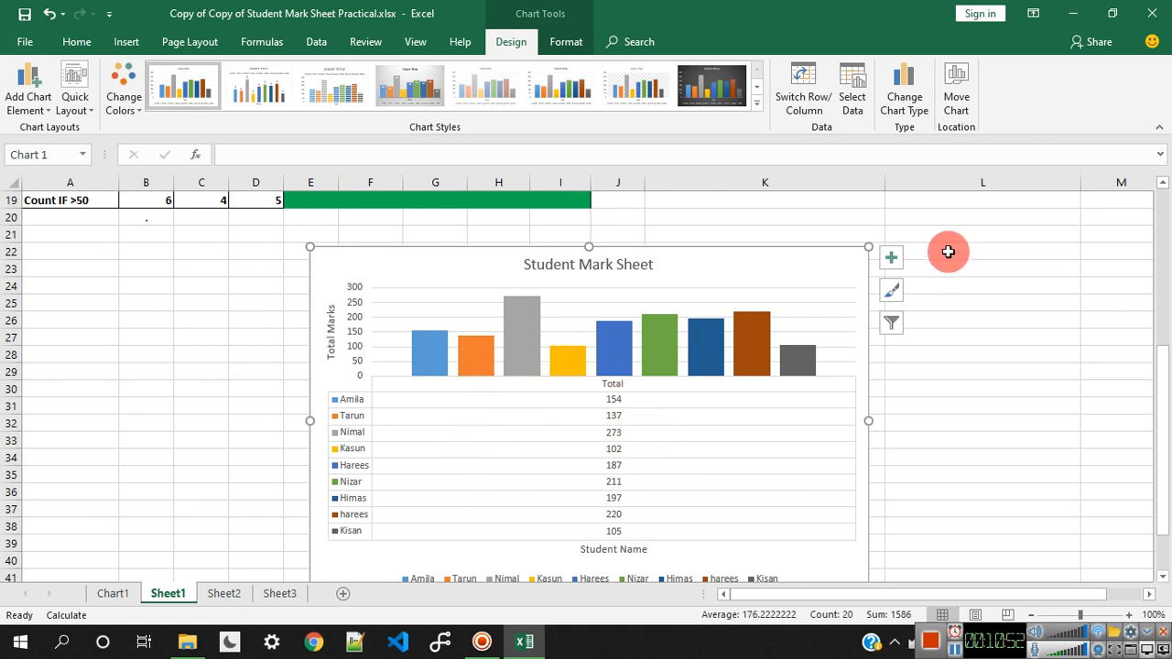
Step: Remove the data table from the chart
left_click(893, 258)
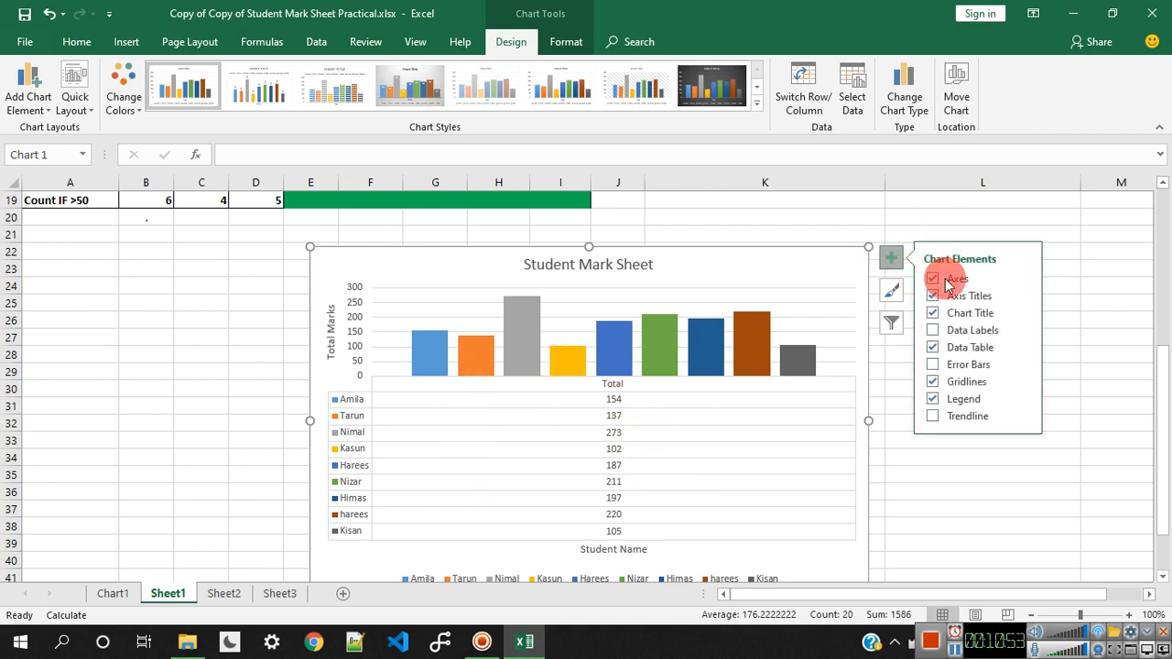
left_click(932, 348)
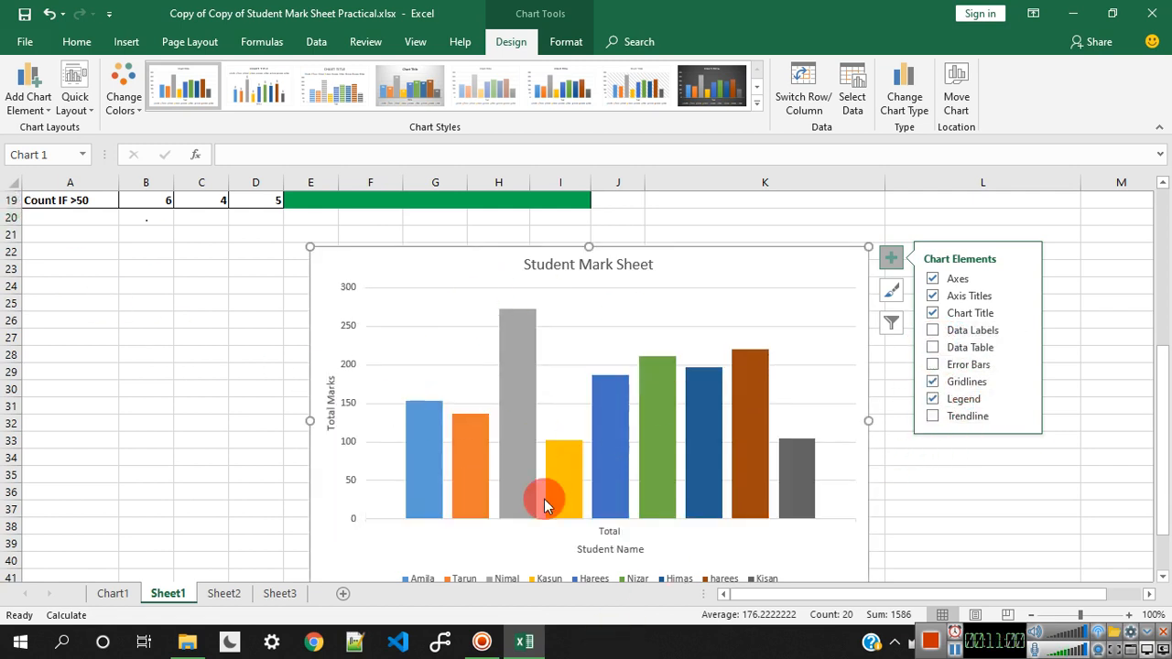
Step: Try percentage error bars on the chart columns and remove them
left_click(933, 364)
left_click(1022, 365)
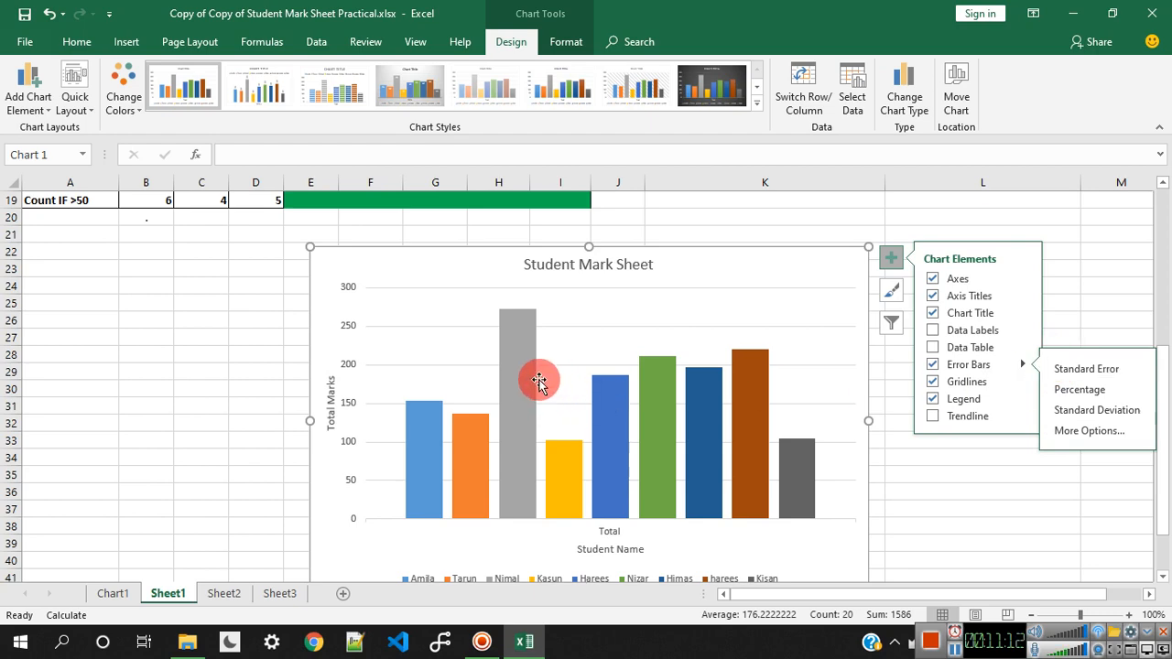
scroll(730, 394, "down", 3)
scroll(753, 441, "up", 3)
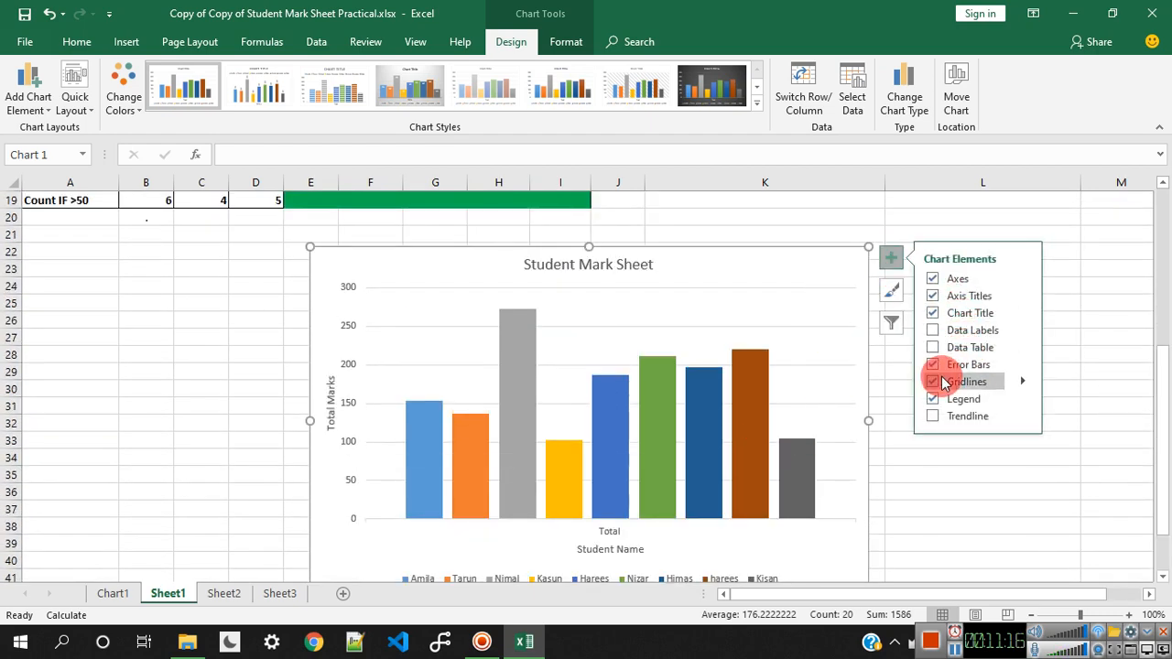
left_click(1022, 365)
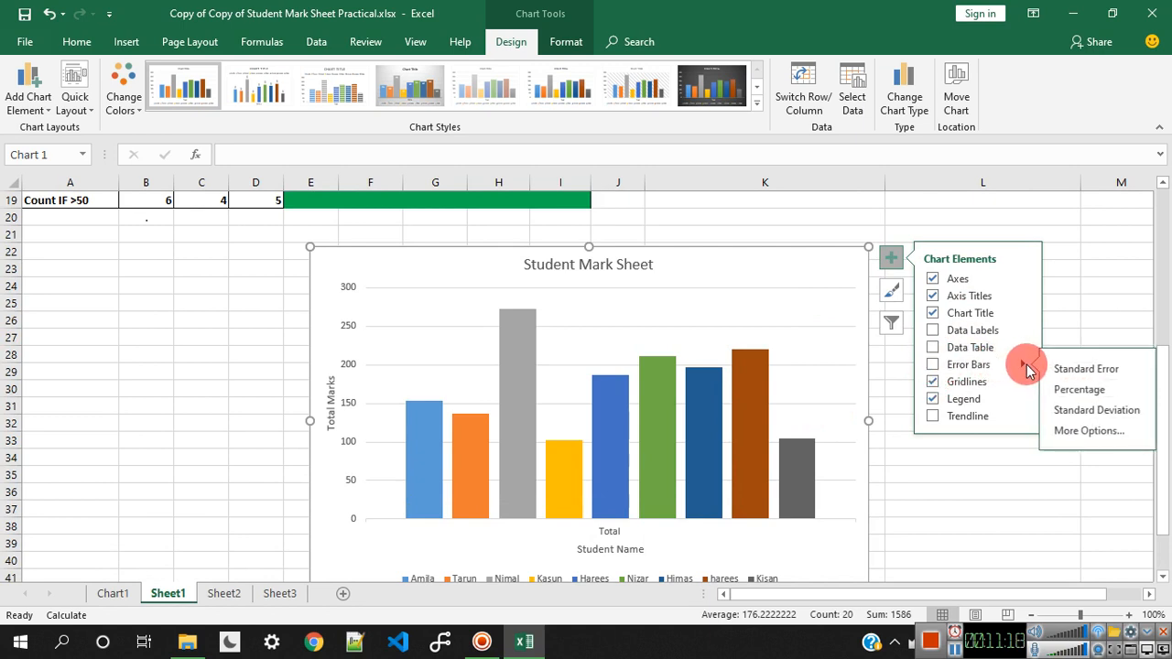
left_click(1067, 391)
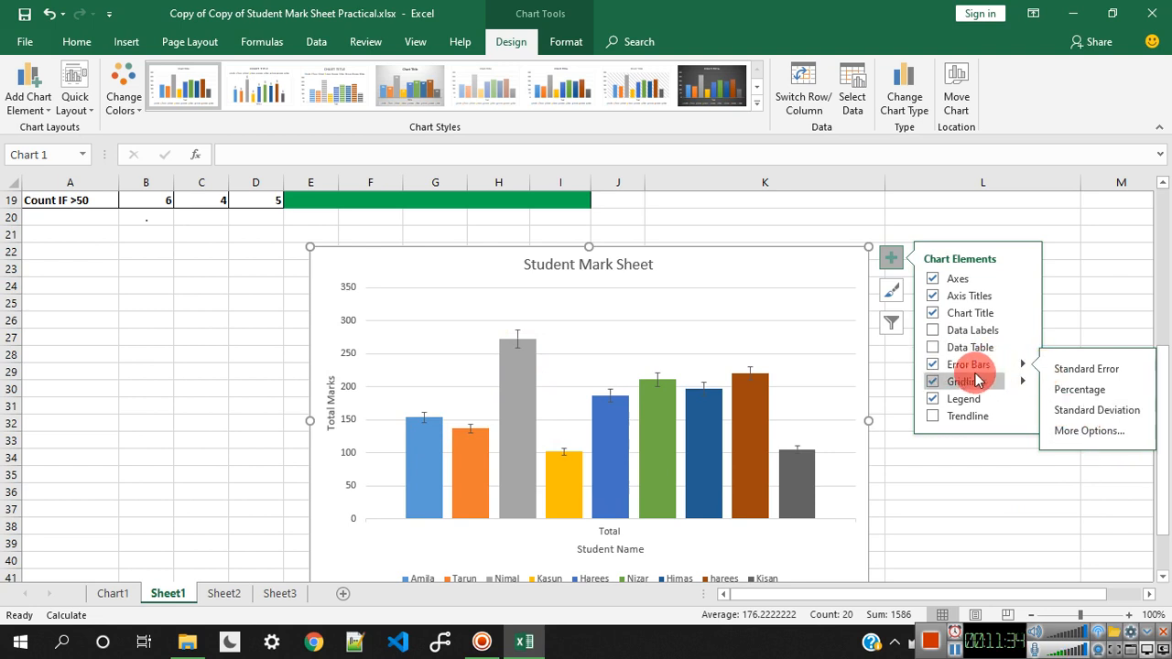
left_click(932, 366)
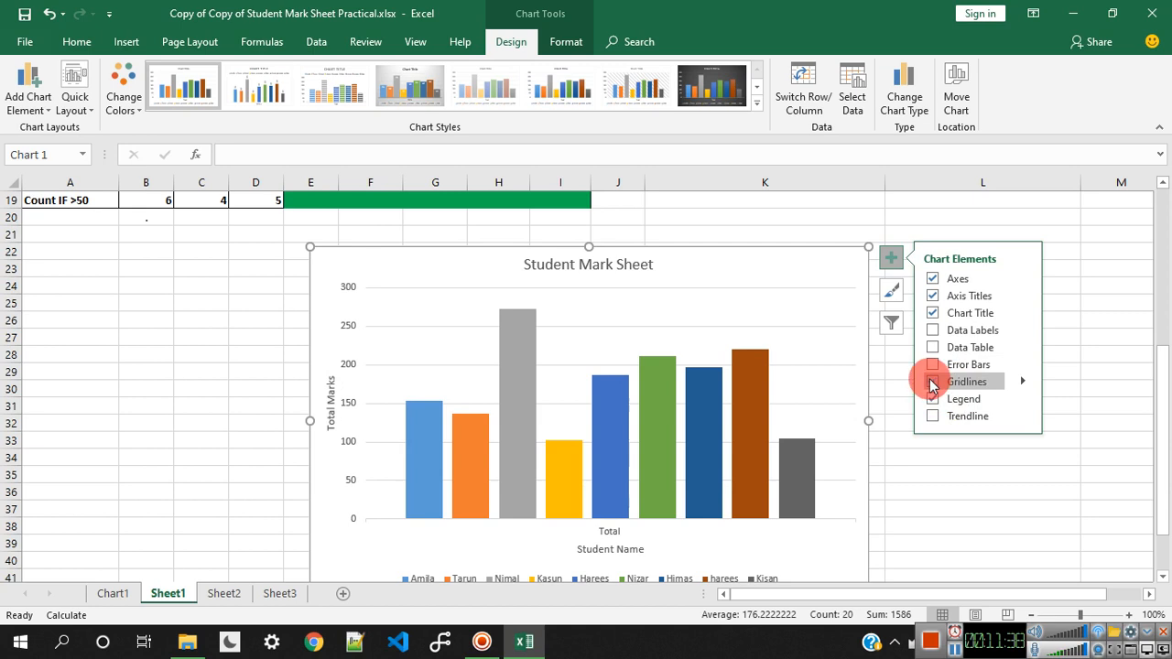
Step: Switch the chart's gridlines off and on to compare the plot area with and without them
left_click(932, 383)
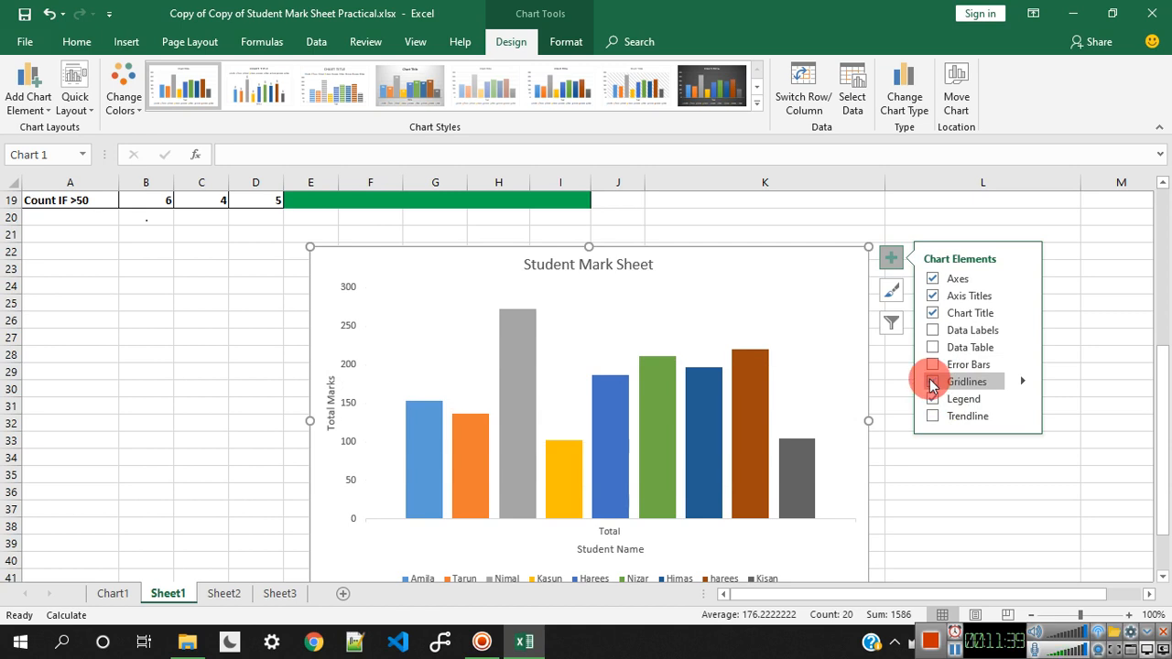
left_click(382, 304)
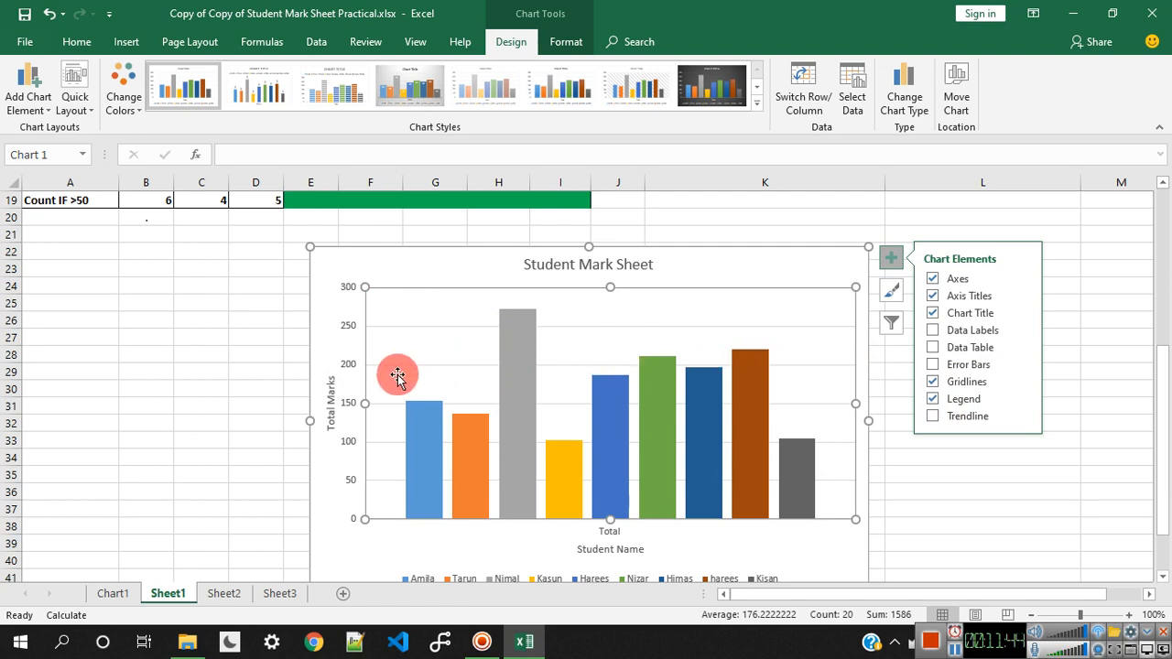
left_click(932, 382)
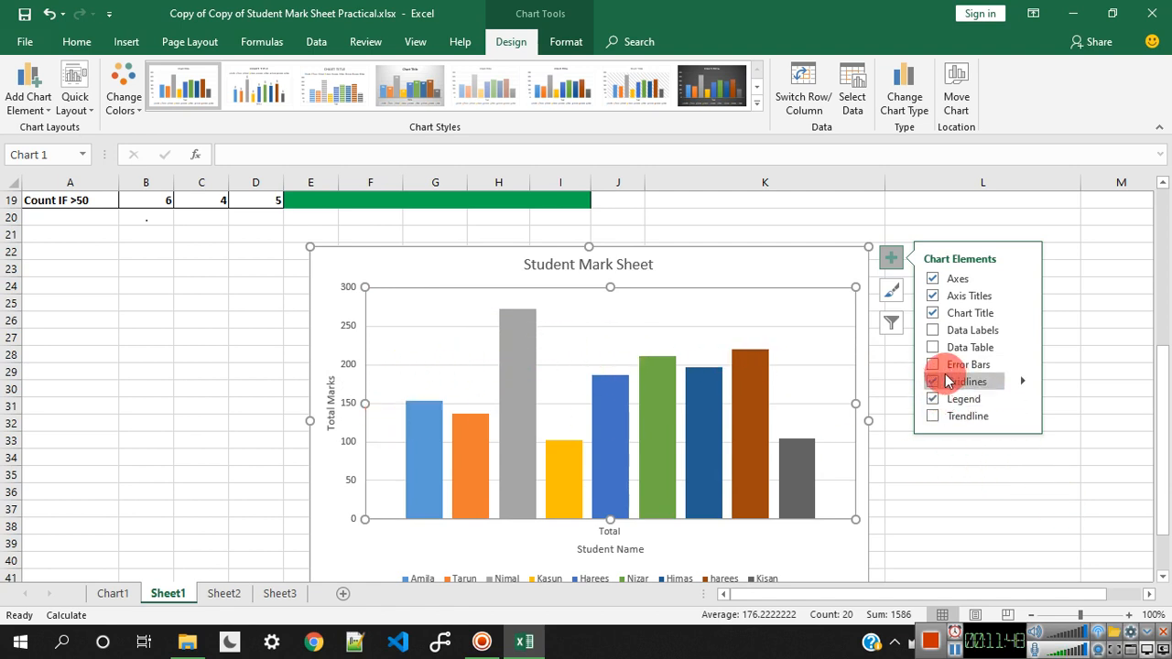
left_click(933, 382)
left_click(933, 383)
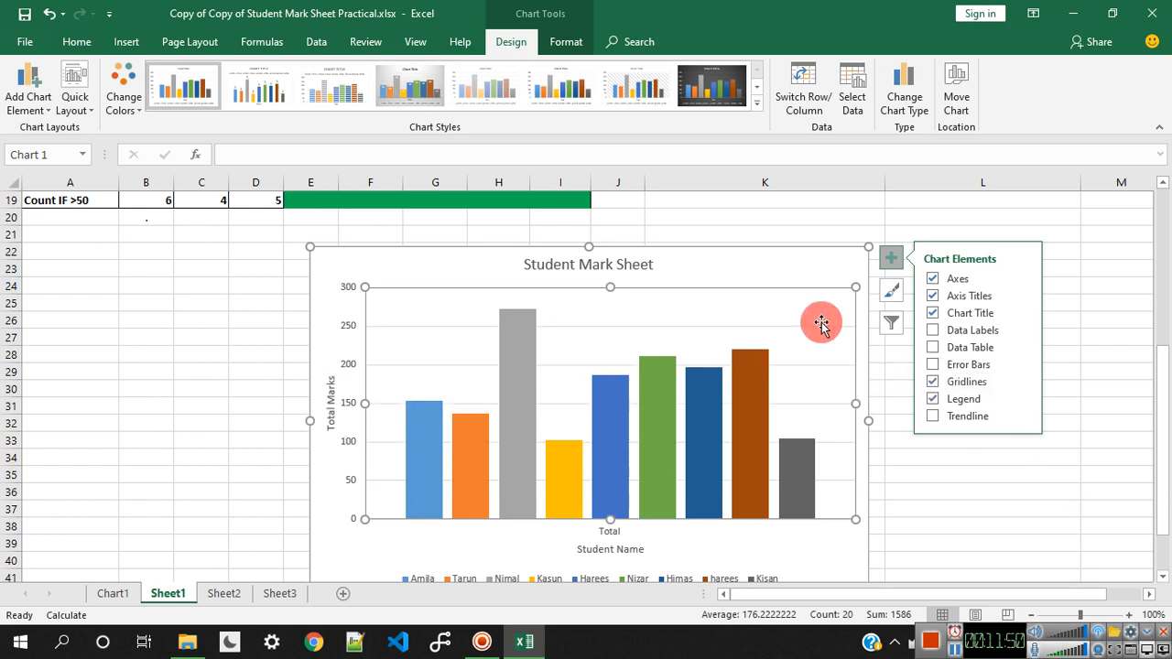
Step: Try primary major vertical gridlines instead of the primary major horizontal ones, switching the gridlines off and on to compare
left_click(1022, 382)
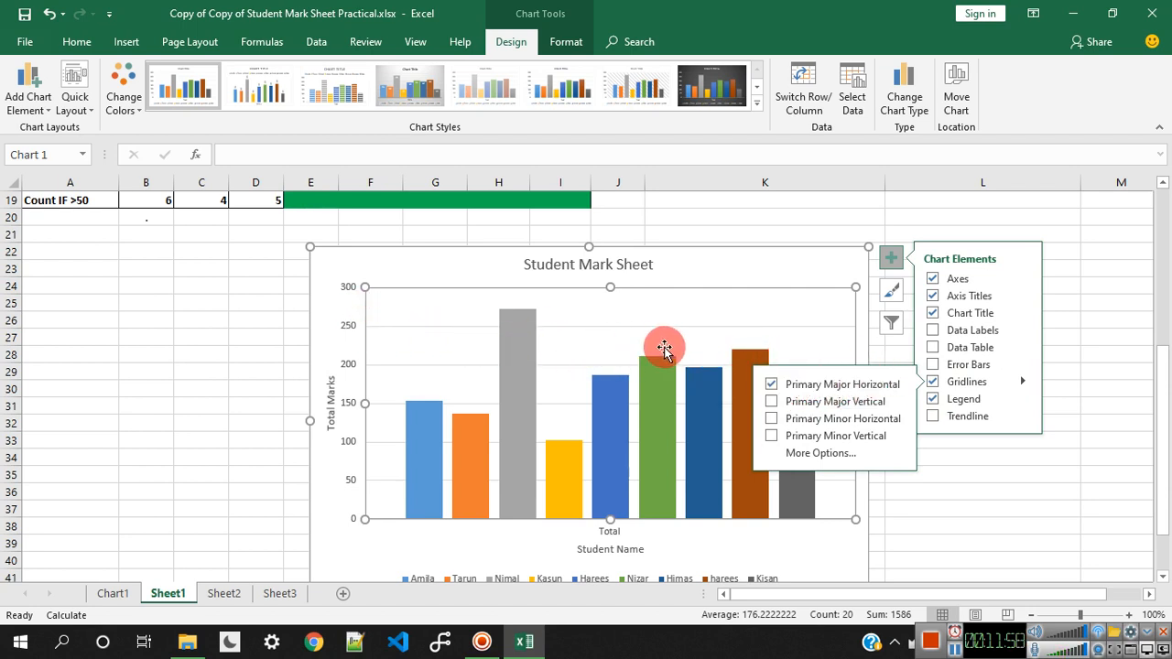
left_click(772, 385)
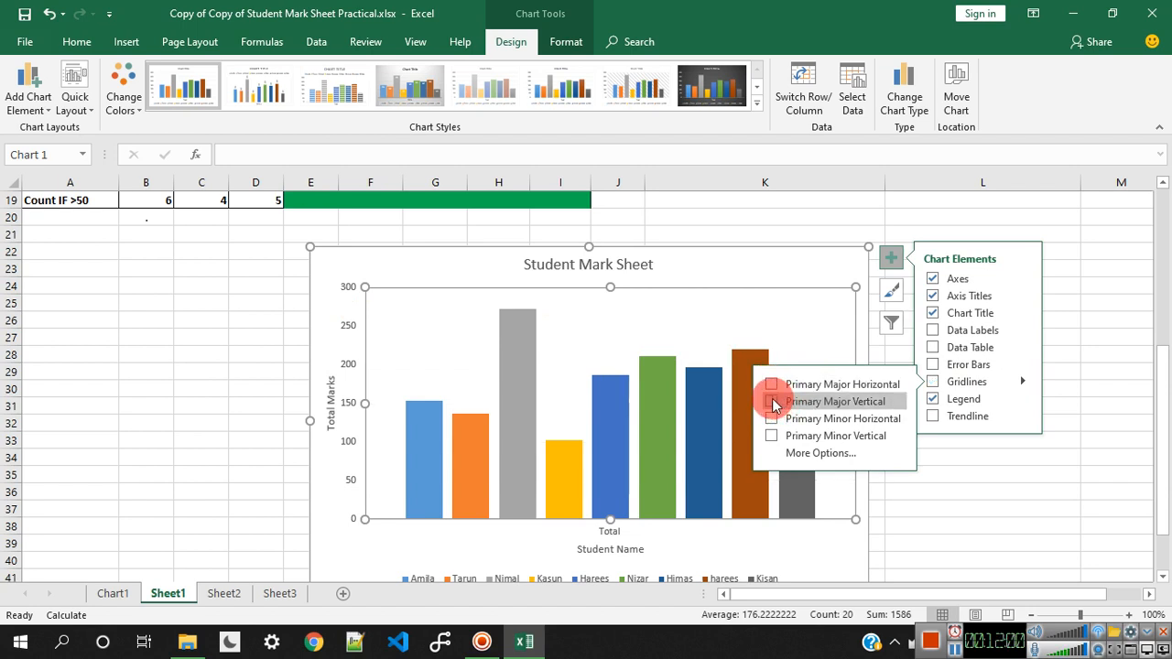
left_click(773, 403)
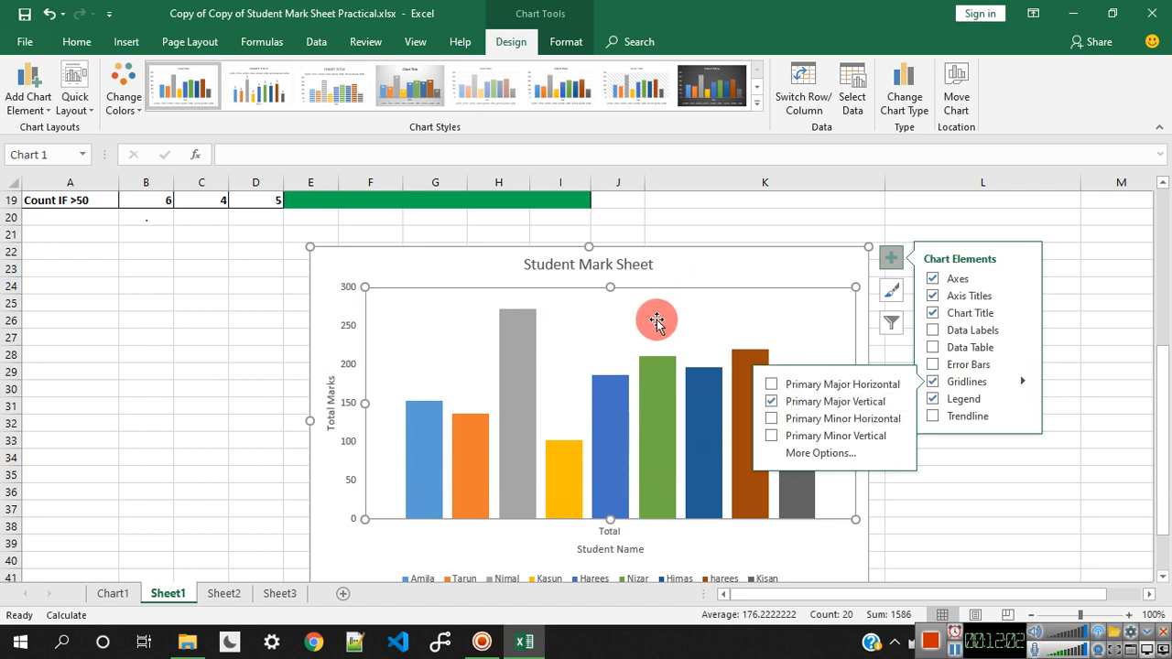
left_click(976, 388)
left_click(932, 389)
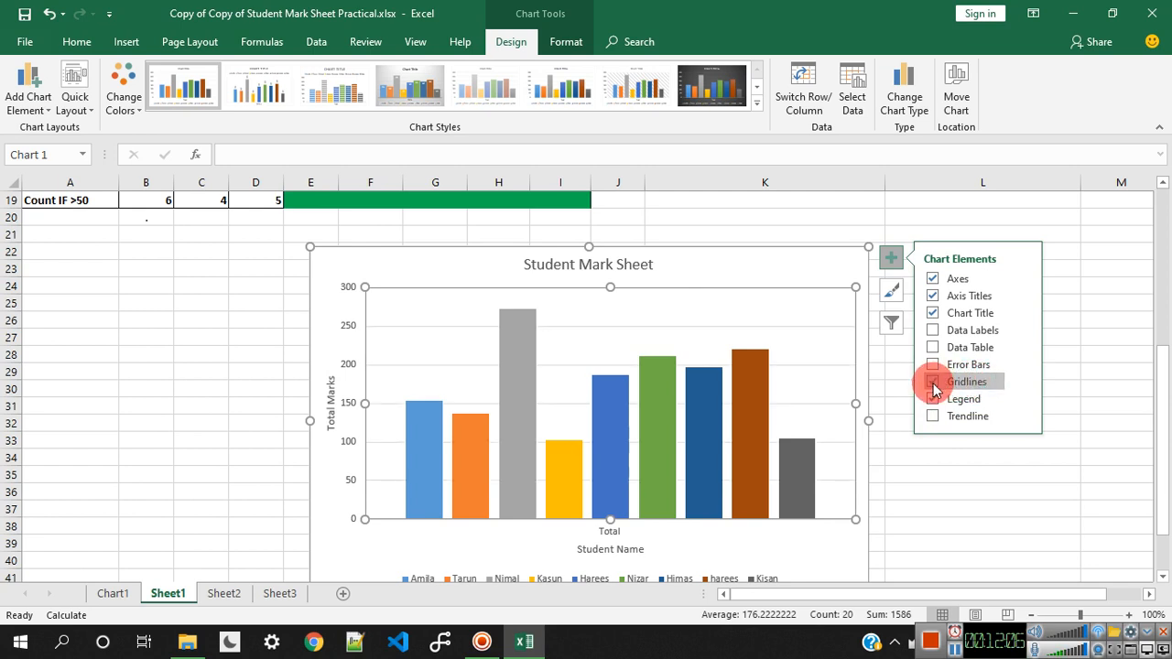
left_click(933, 385)
left_click(935, 386)
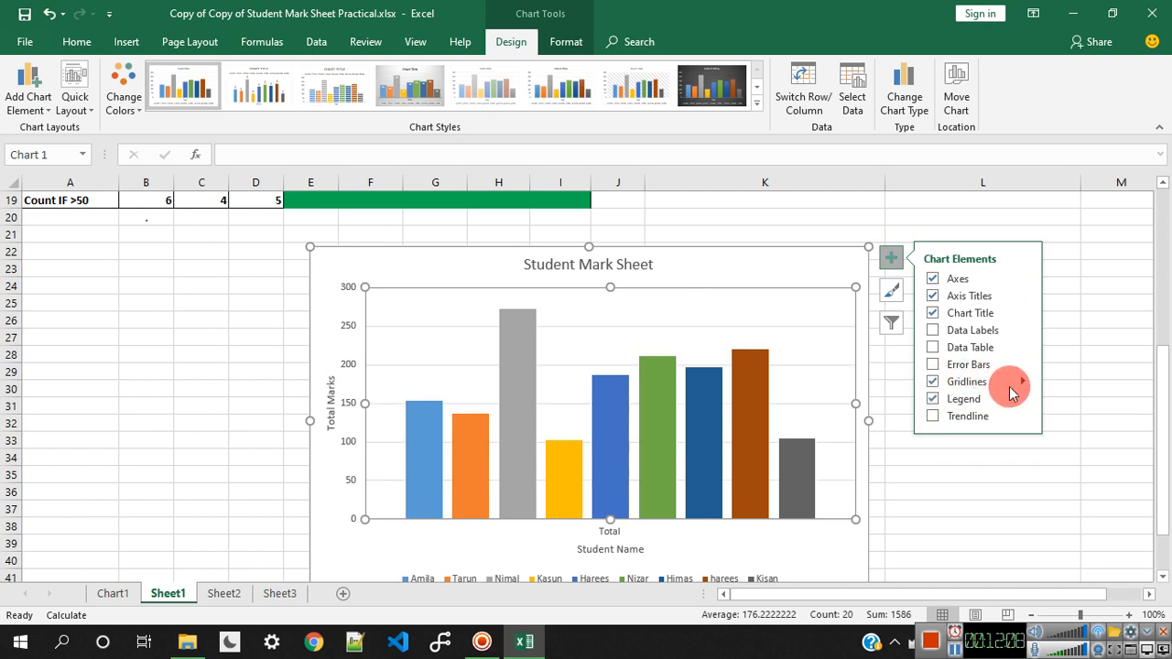
Step: Try primary minor horizontal gridlines and turn off all gridlines on the chart
left_click(1022, 383)
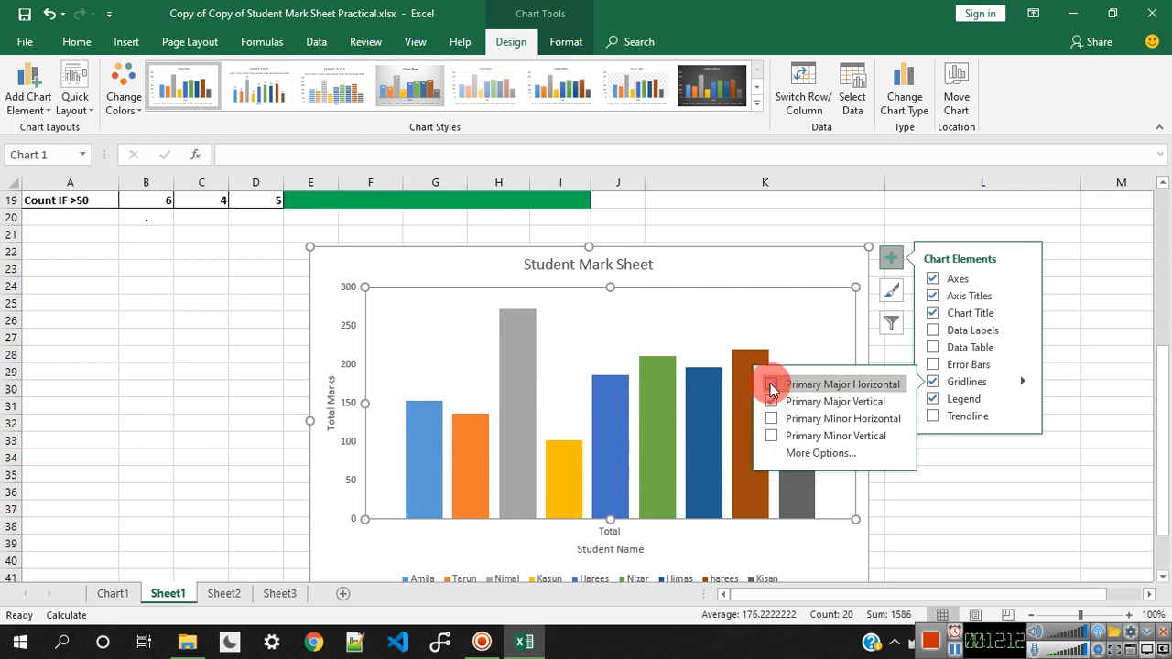
left_click(774, 410)
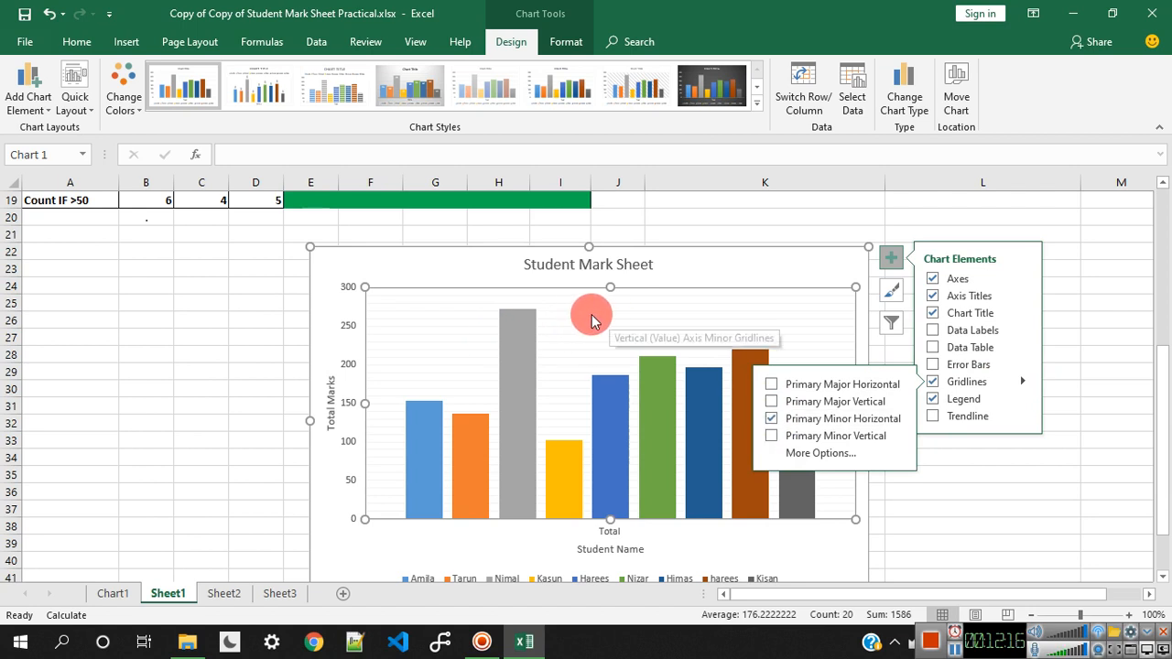
left_click(772, 418)
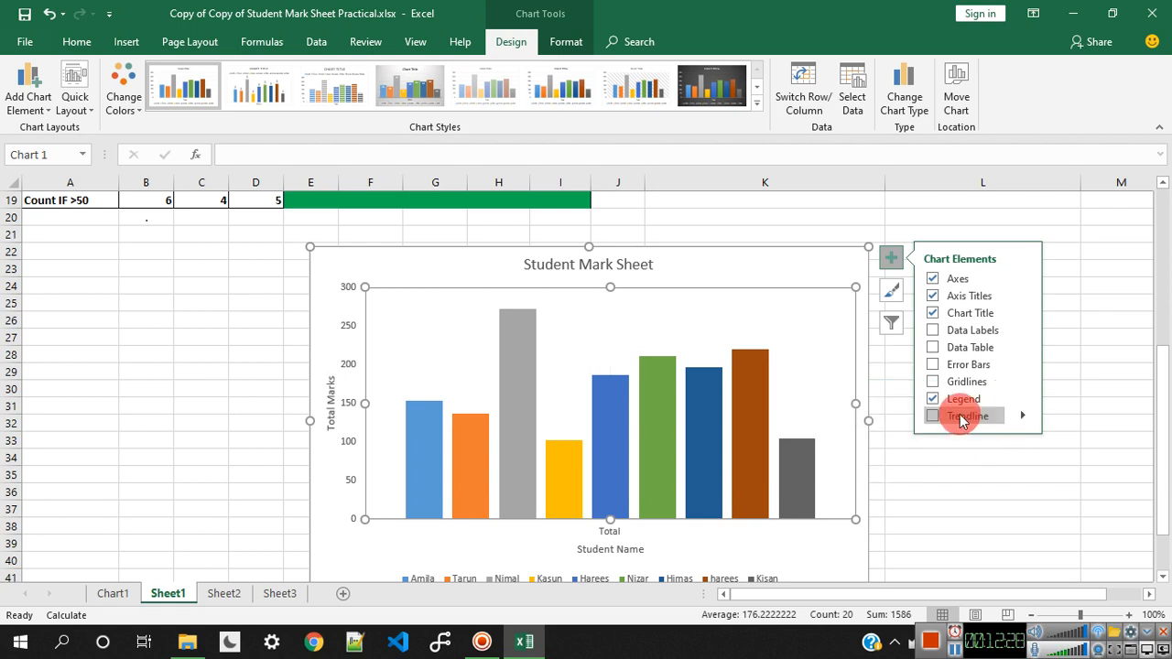
Step: Turn the chart legend off and on again, and set its placement to Bottom
scroll(1040, 422, "down", 2)
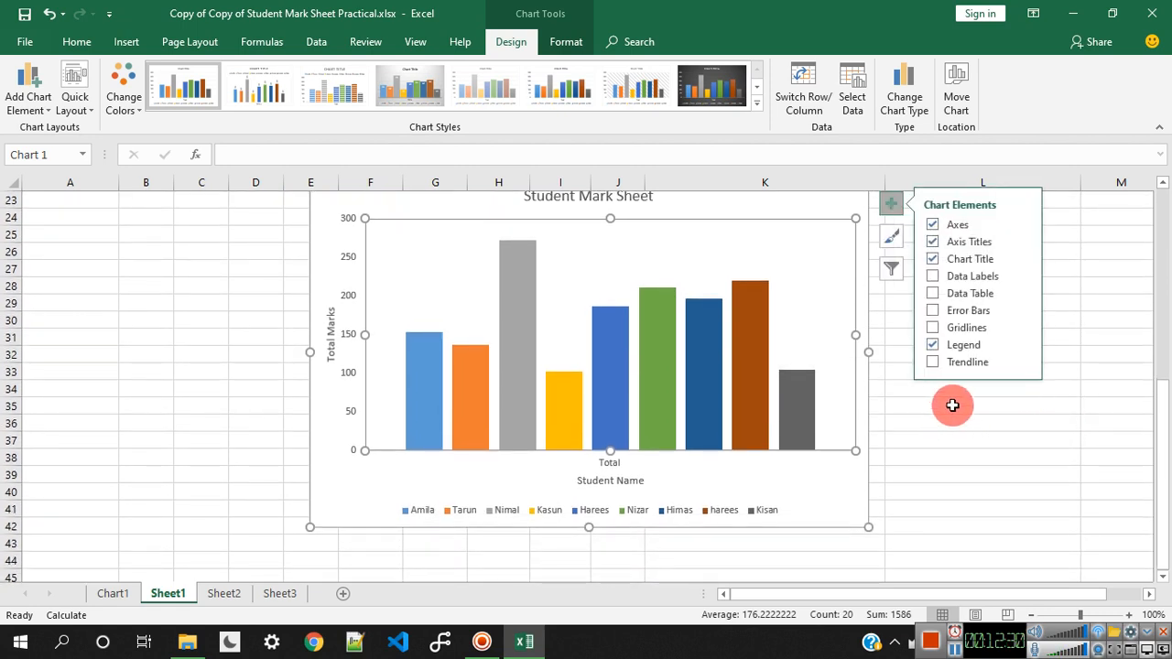
left_click(932, 347)
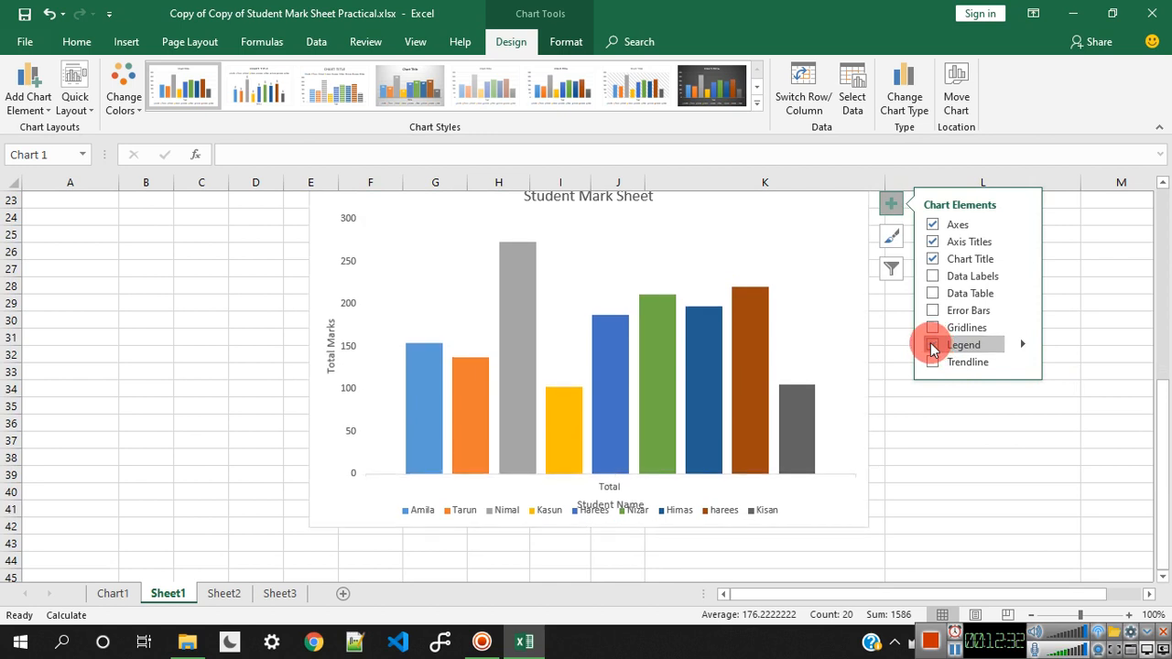
left_click(932, 346)
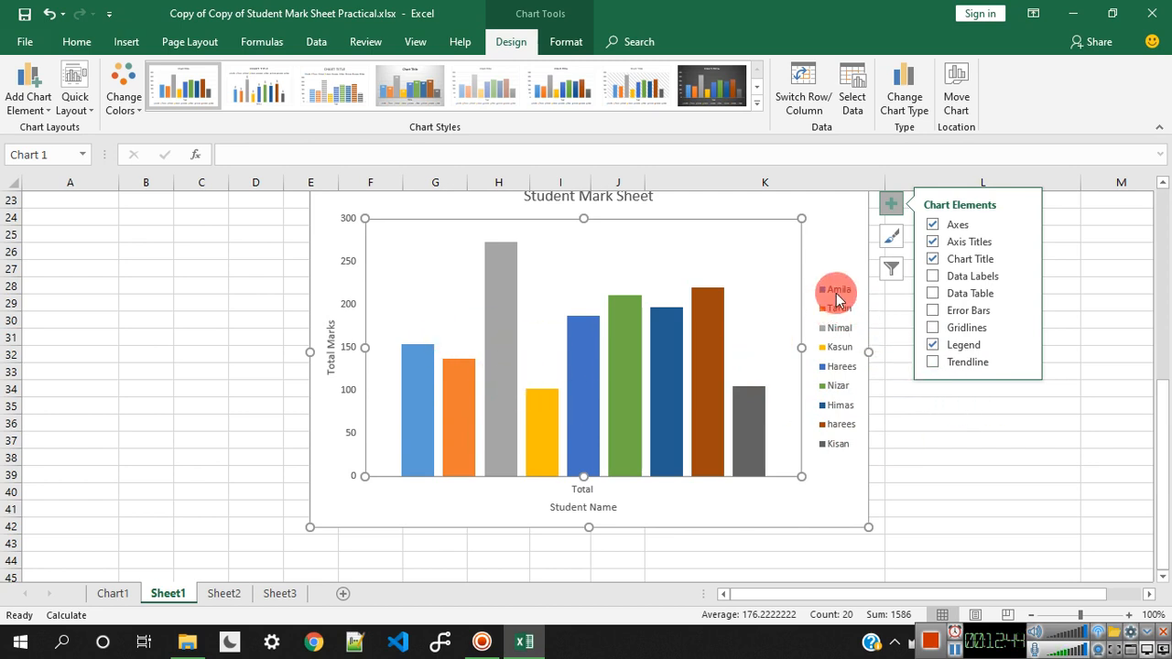
mouse_move(421, 383)
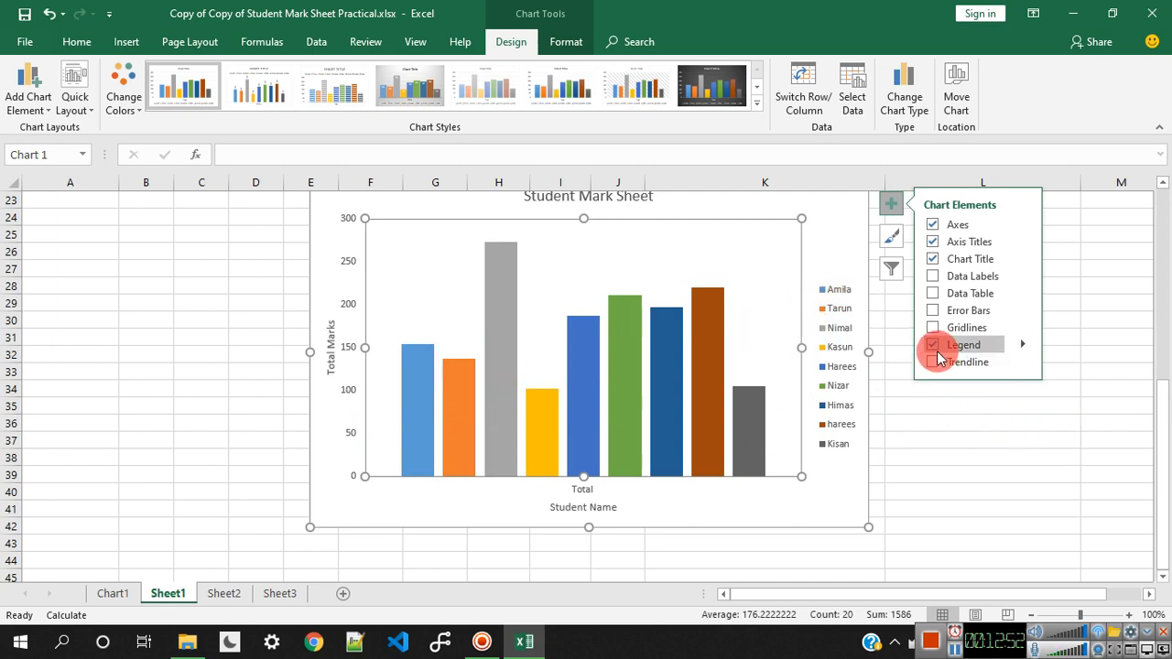
left_click(1023, 345)
left_click(1062, 371)
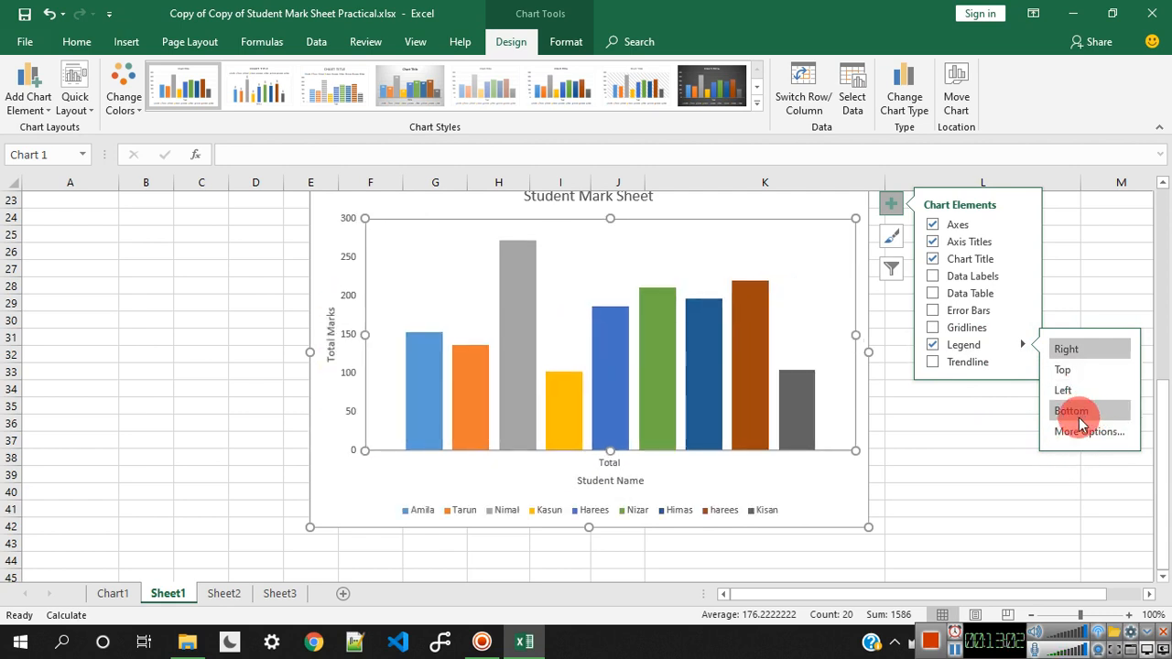
left_click(1082, 422)
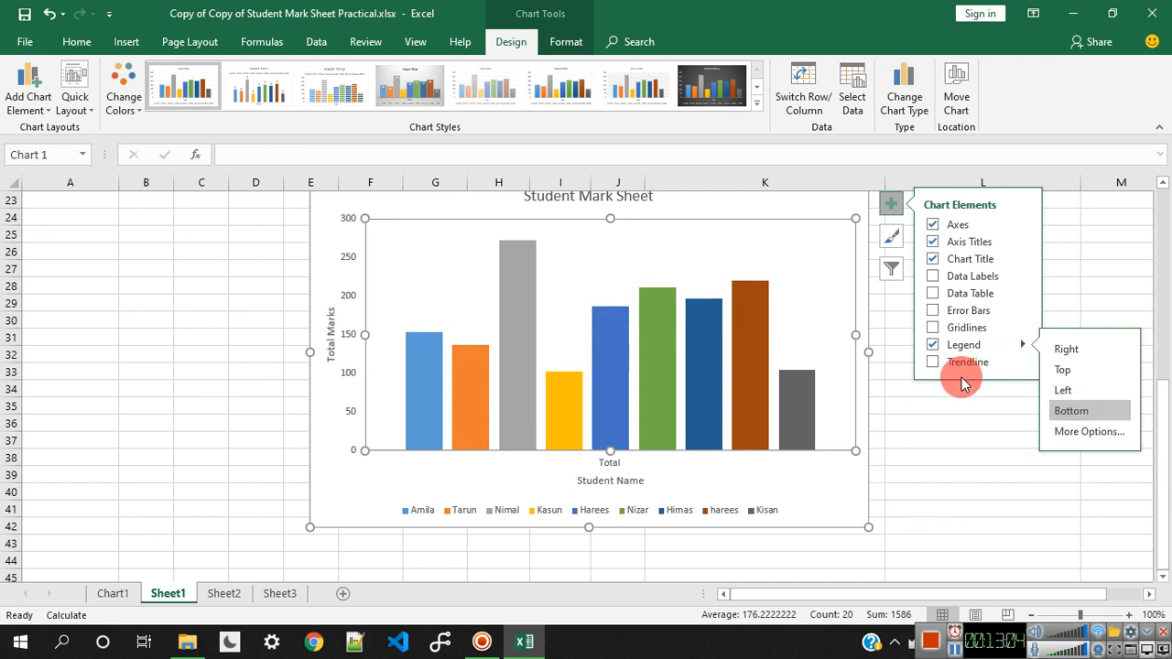
left_click(931, 367)
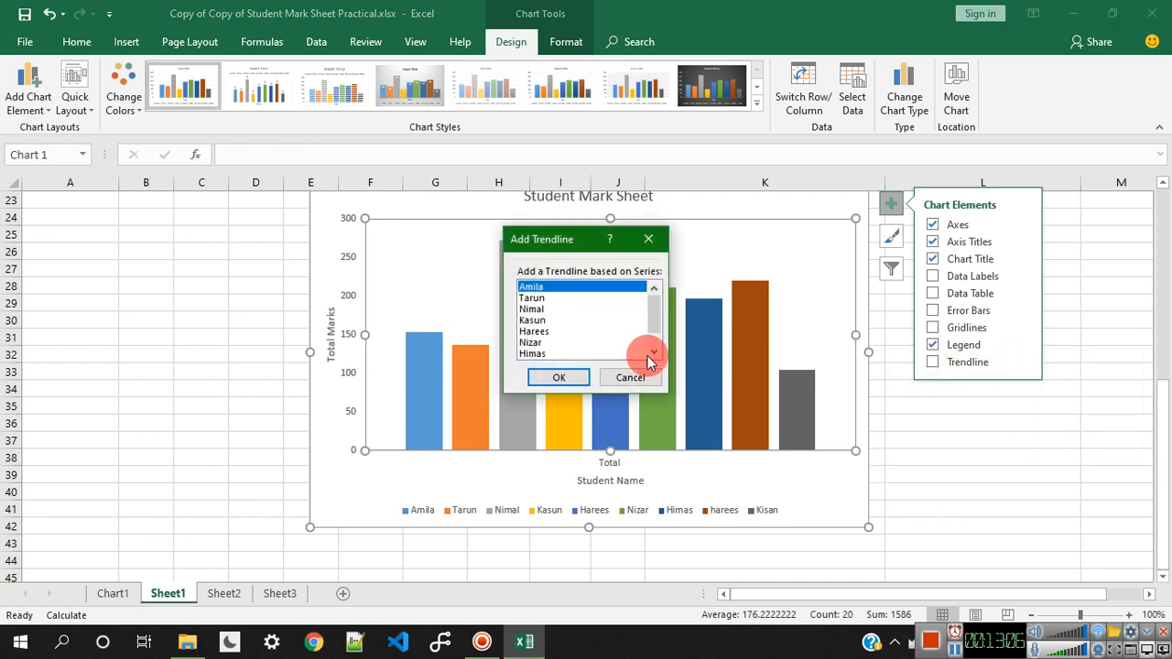
left_click(628, 377)
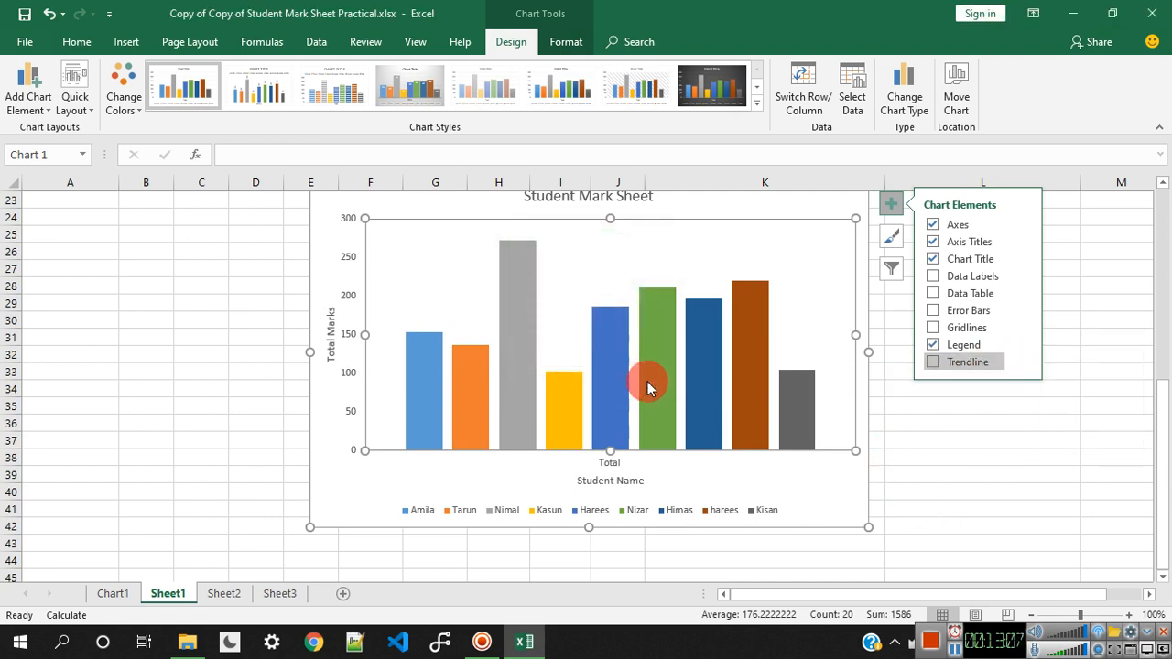
left_click(827, 471)
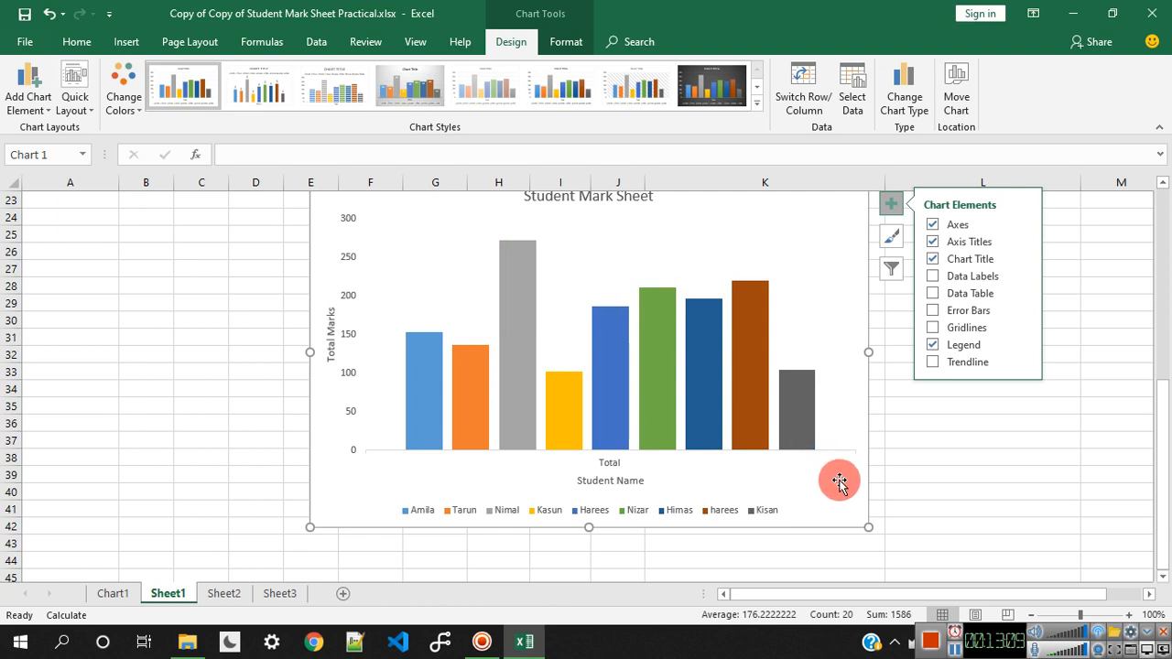
Step: Try a trendline based on the first student's series and remove it from the chart
left_click(934, 366)
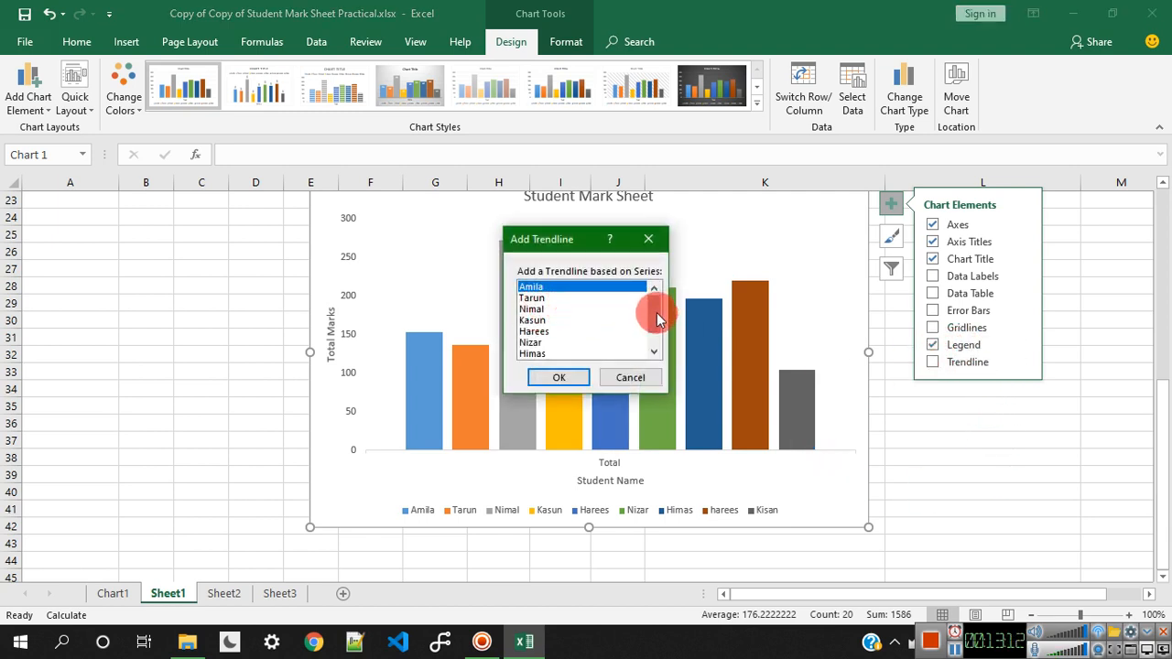
left_click_drag(657, 318, 615, 306)
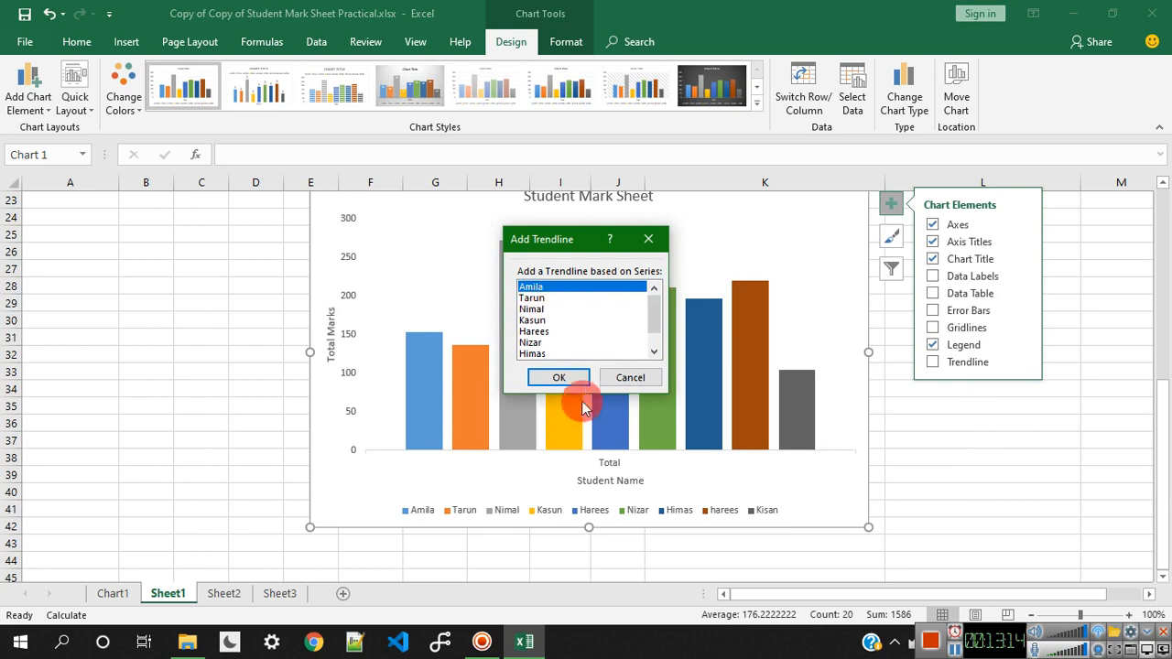
left_click(560, 377)
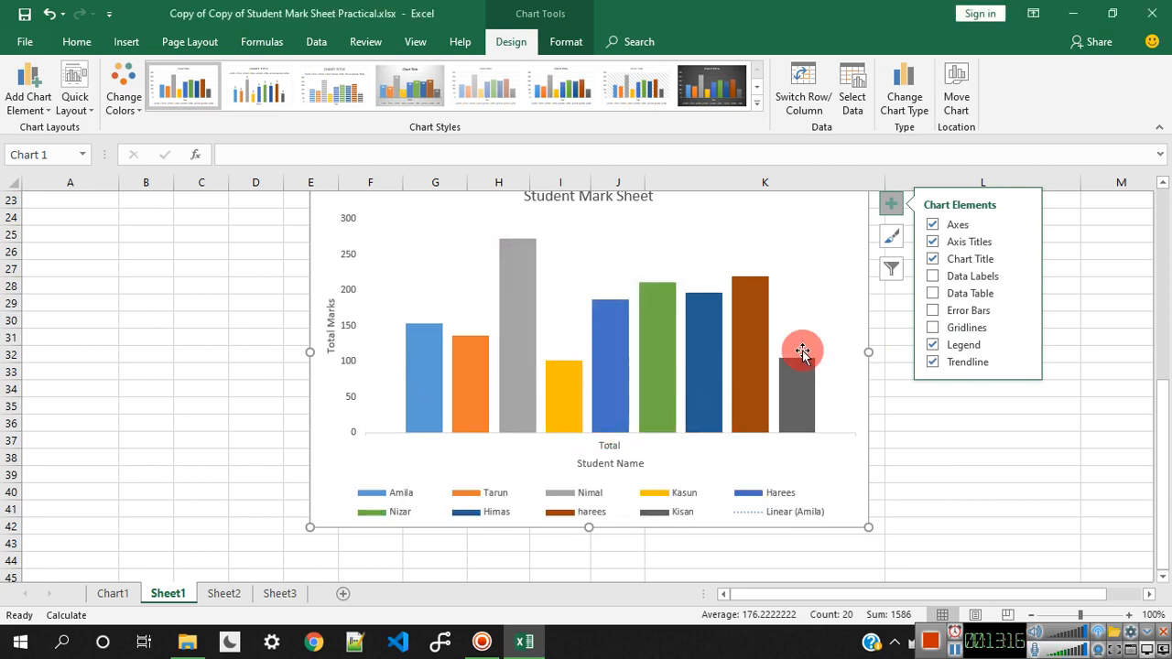
scroll(802, 352, "down", 3)
scroll(821, 358, "up", 3)
scroll(921, 411, "up", 1)
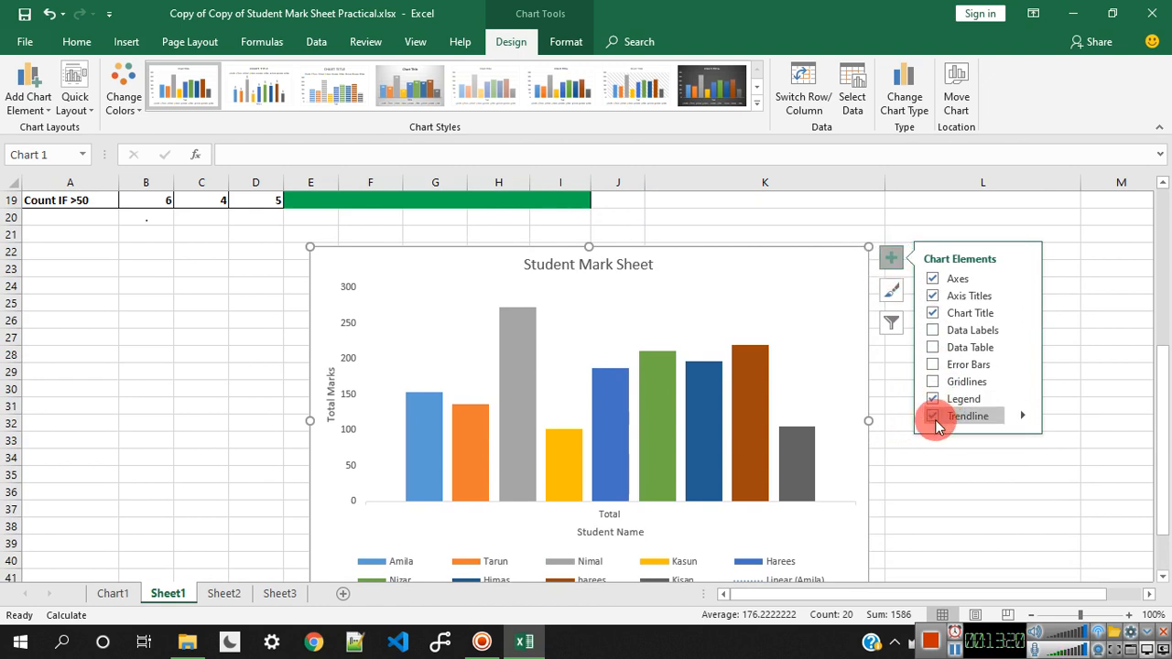
left_click(934, 419)
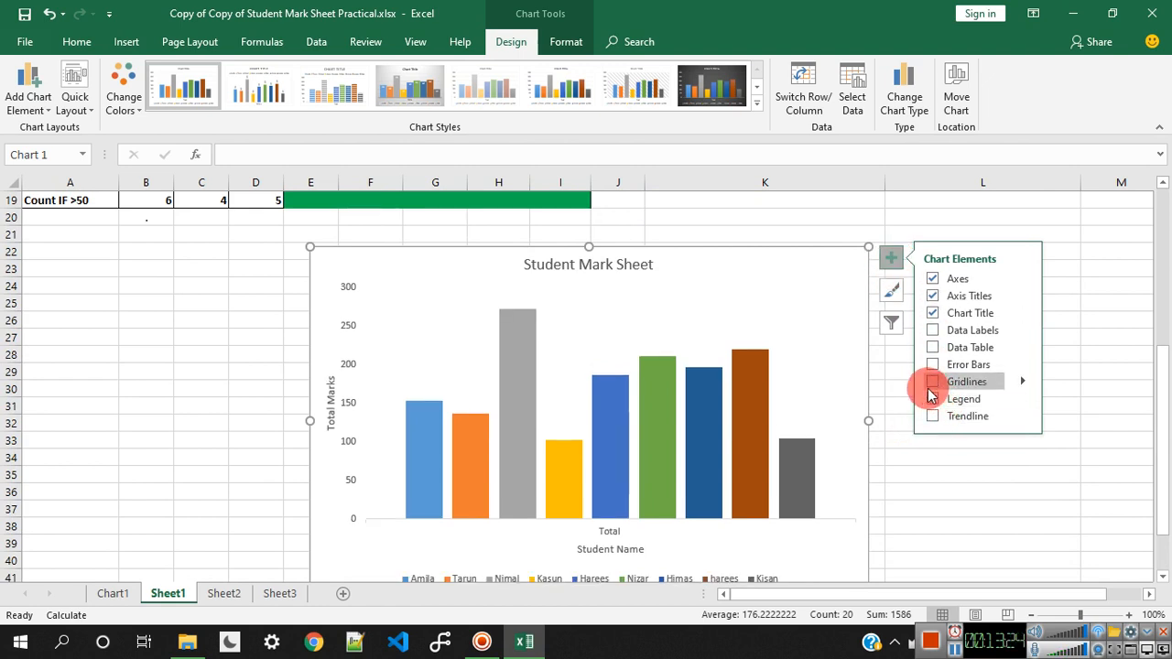
Step: Remove the legend from the chart
left_click(932, 398)
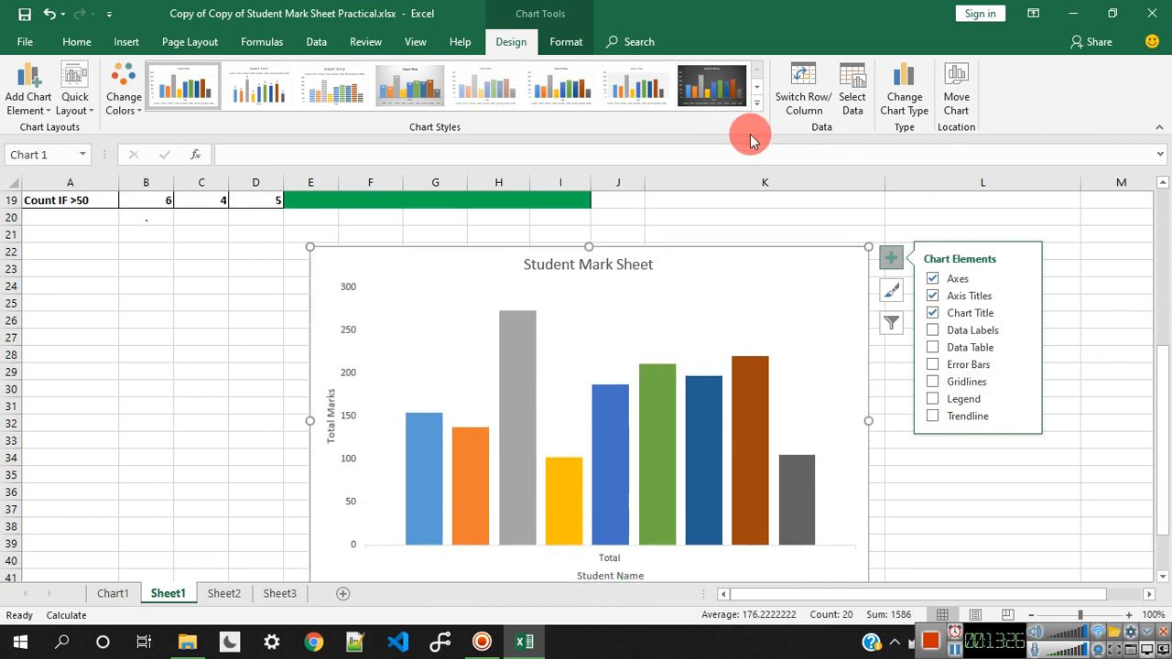
scroll(712, 309, "down", 1)
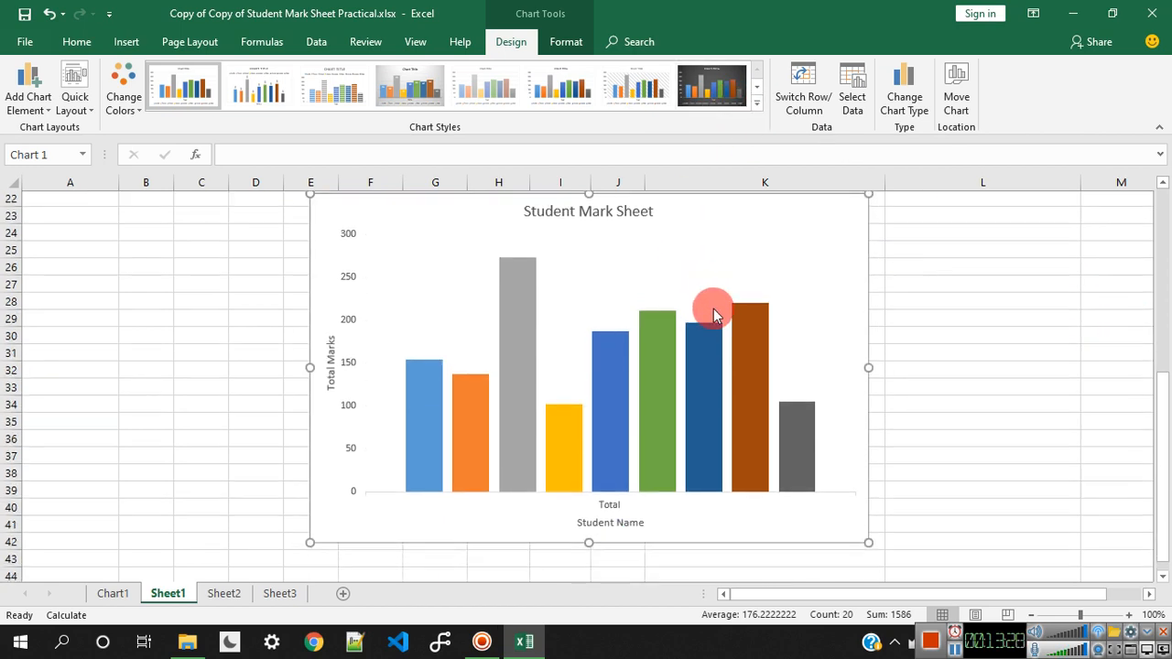
Step: Change the embedded total marks chart on Sheet1 to the Pie chart type
scroll(782, 379, "up", 3)
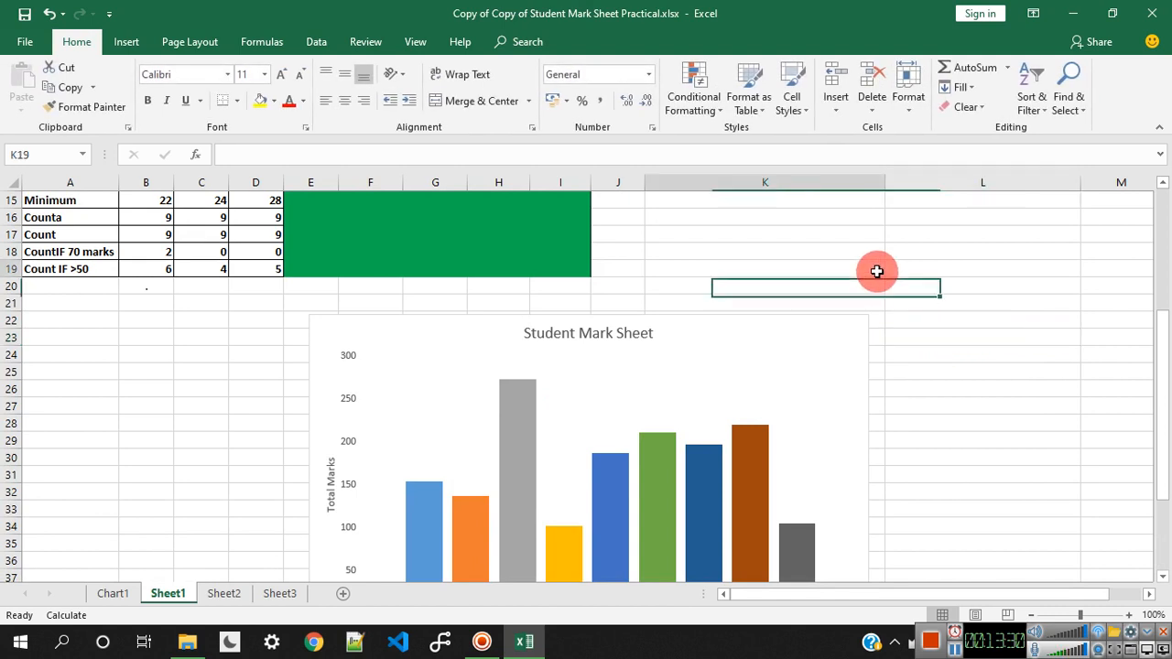
scroll(879, 348, "down", 3)
left_click(766, 315)
scroll(825, 329, "up", 2)
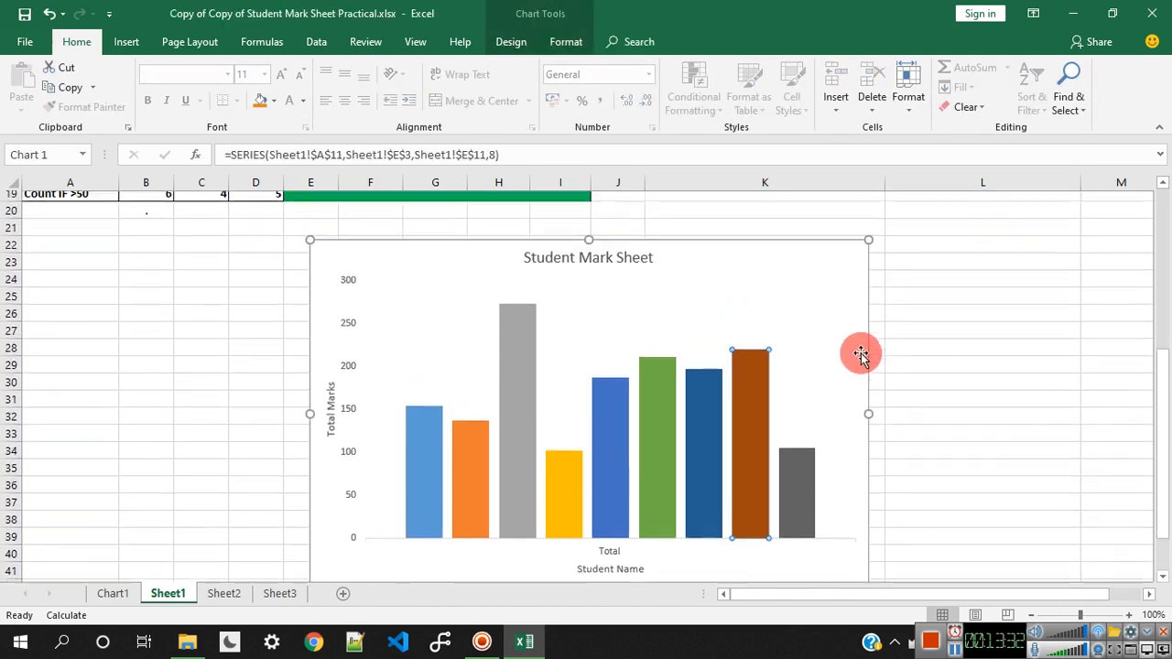
left_click(796, 314)
left_click(843, 272)
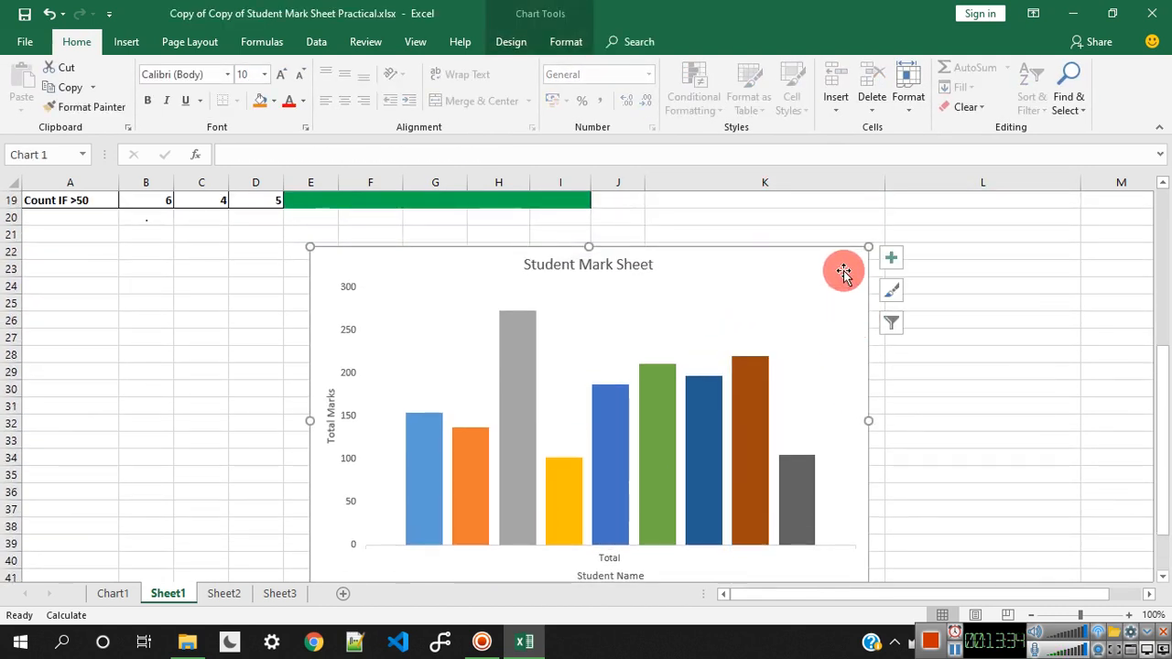
left_click(511, 42)
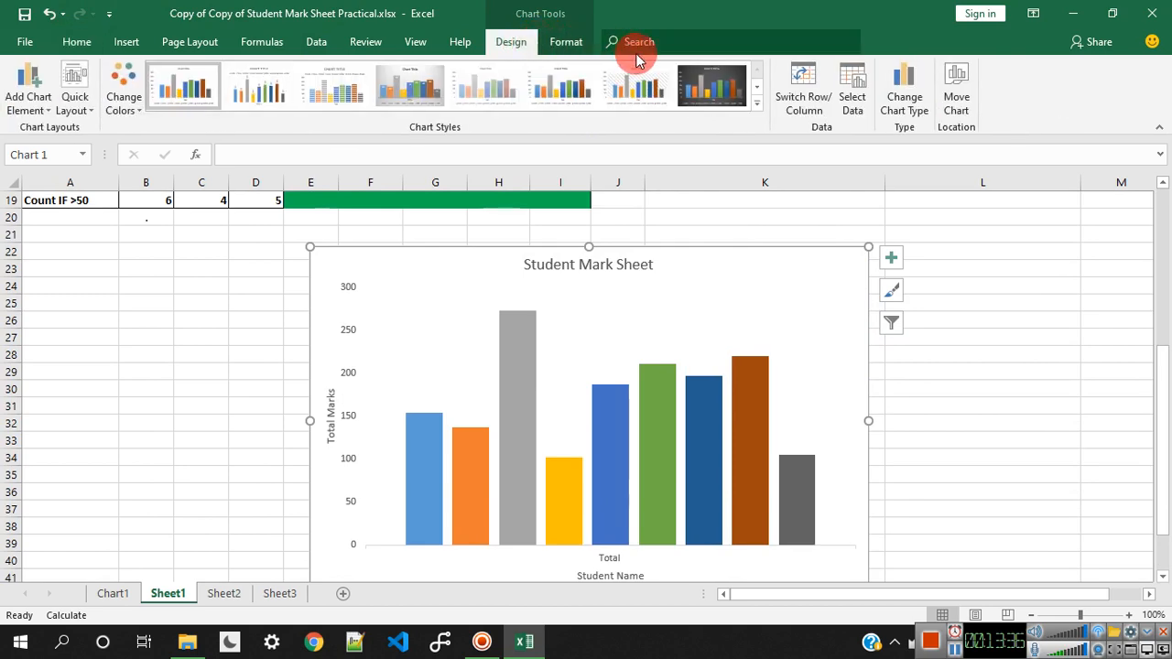
left_click(897, 104)
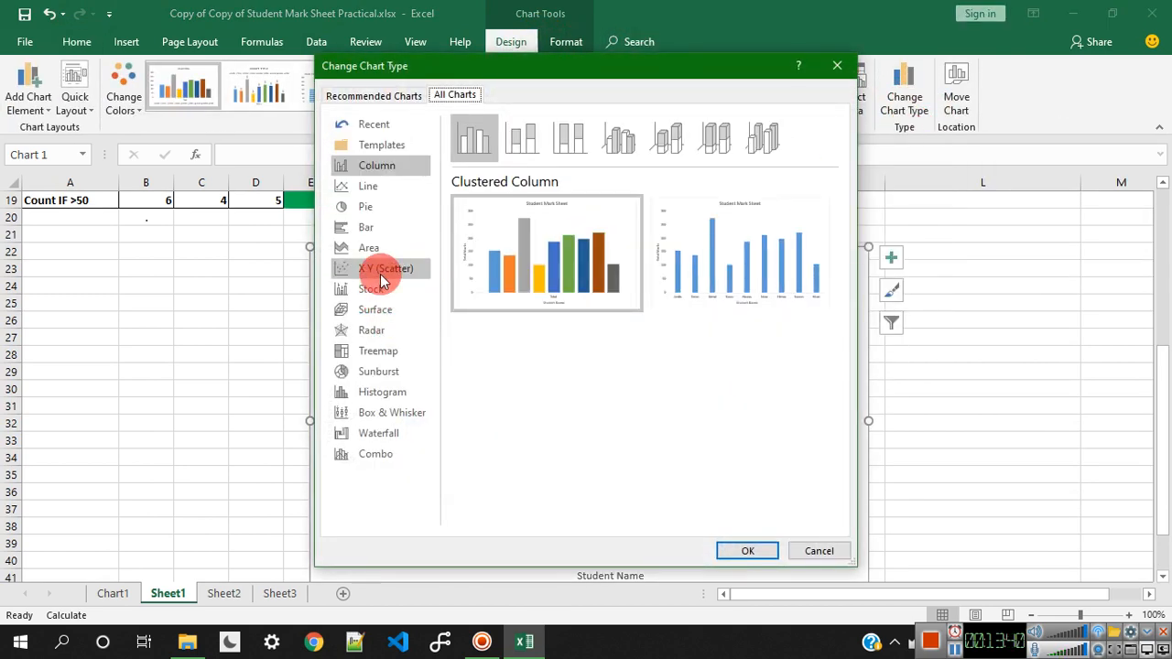
left_click(366, 207)
mouse_move(615, 273)
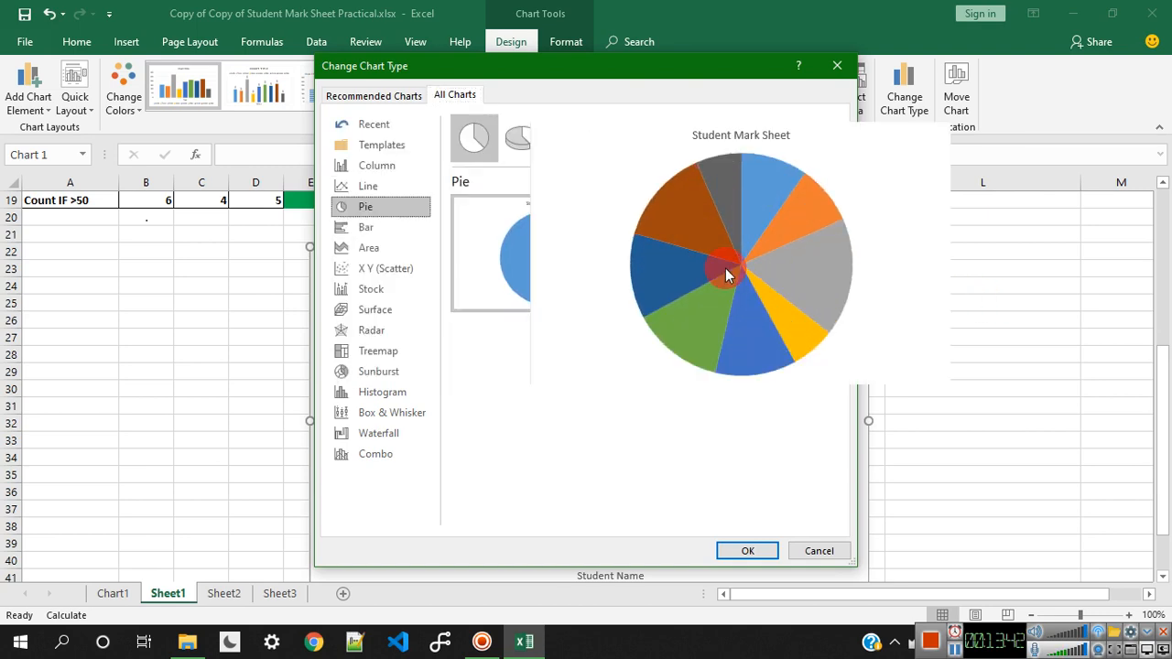
left_click(747, 550)
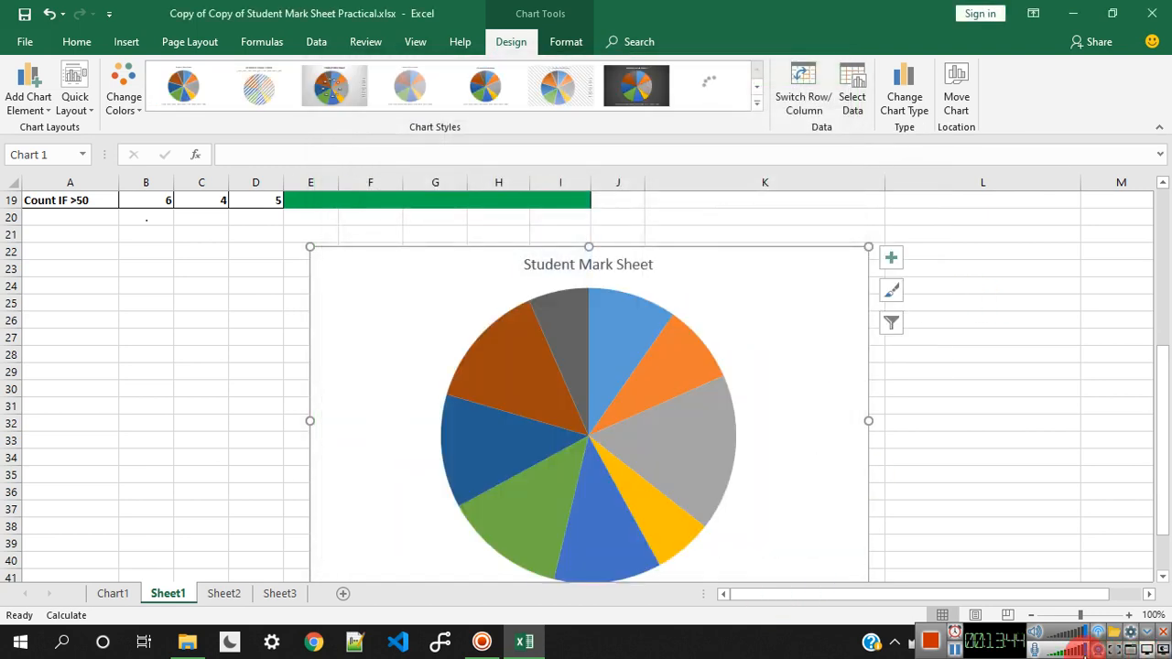
Step: Apply the third pie chart style, with a grey gradient background, percentage labels and a legend beside the pie
scroll(803, 492, "down", 3)
scroll(604, 466, "up", 3)
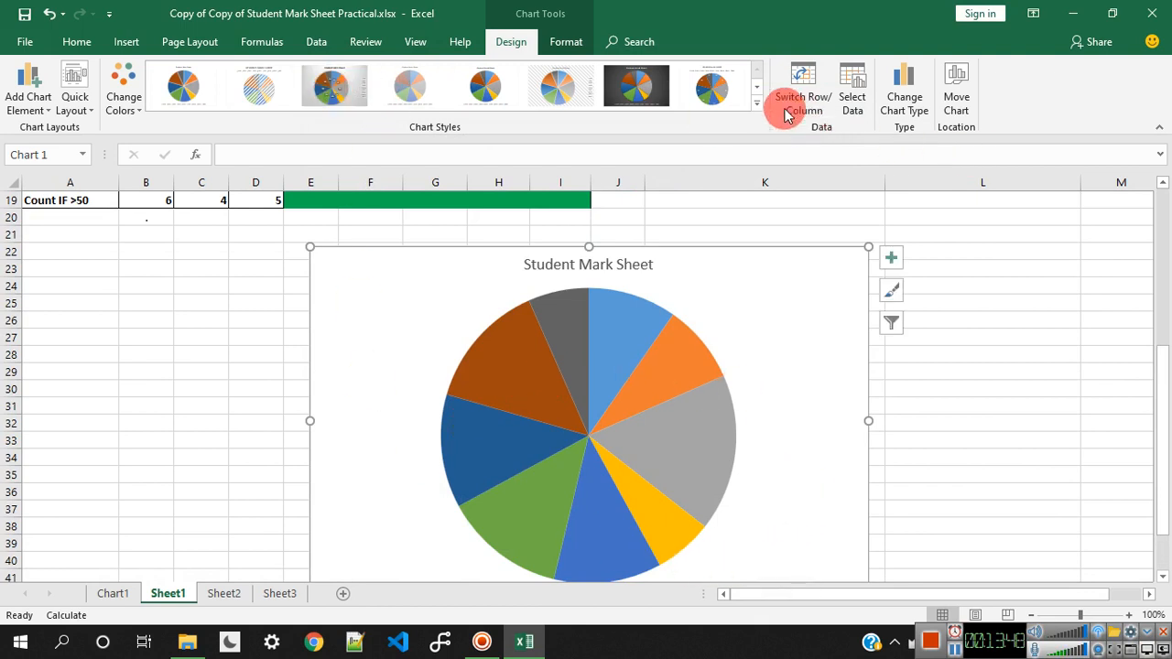
left_click(756, 110)
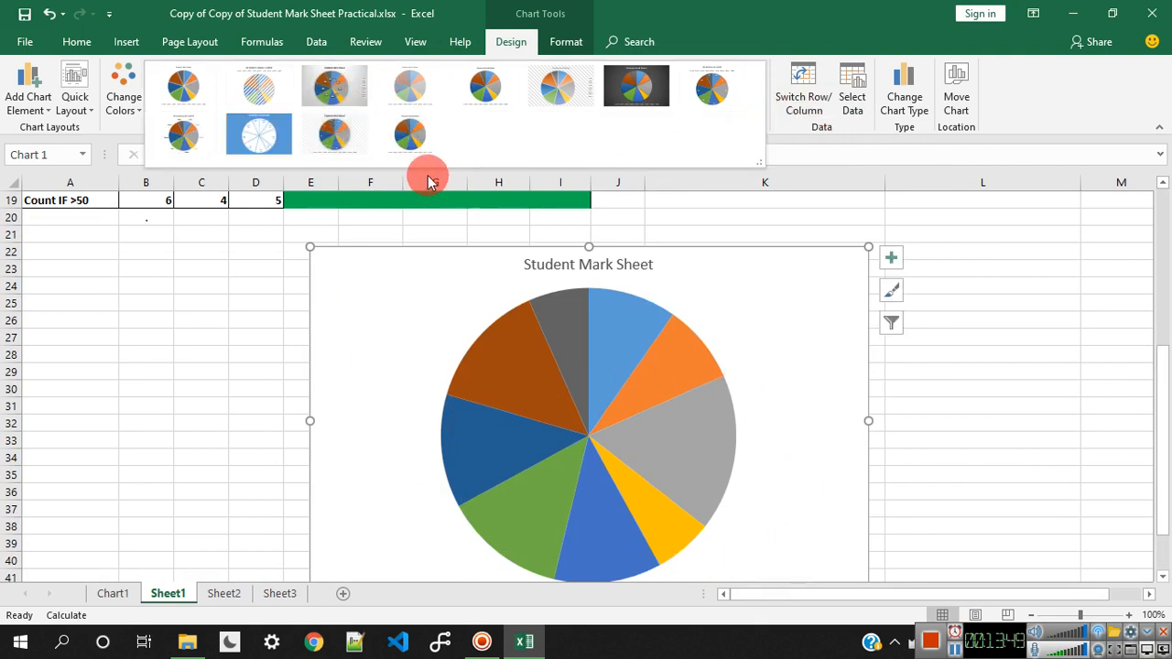
left_click(327, 83)
right_click(1034, 524)
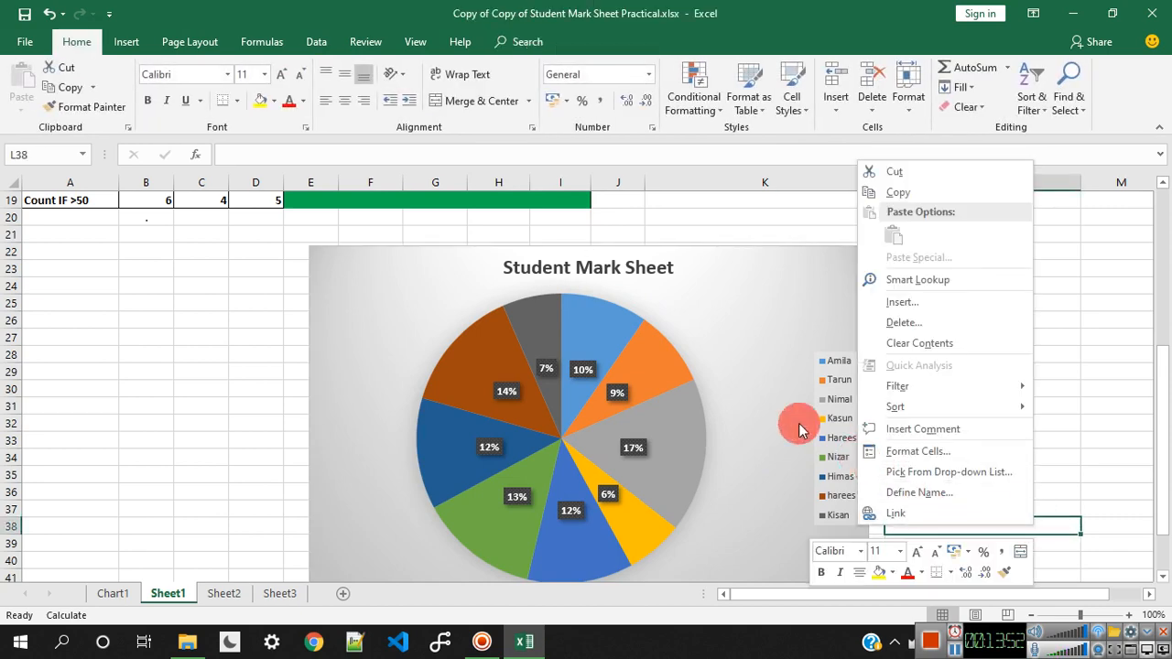
left_click(772, 395)
scroll(823, 401, "down", 2)
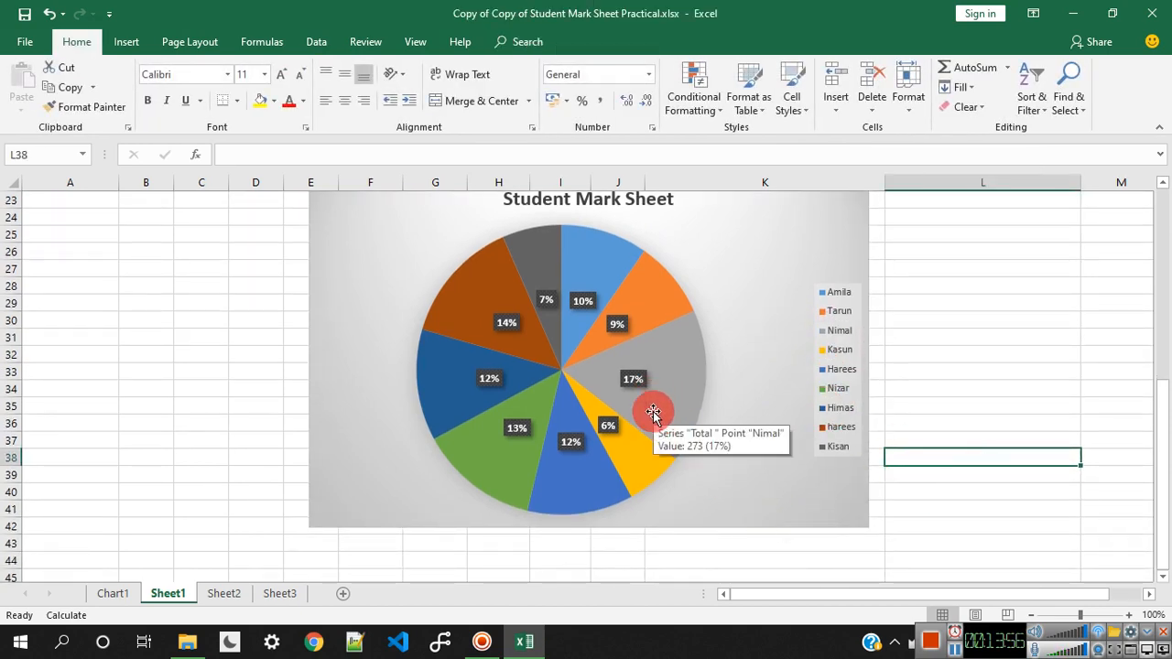
Step: Select the grey 17% slice, open its formatting options, and switch to the options for the whole chart area
left_click(685, 392)
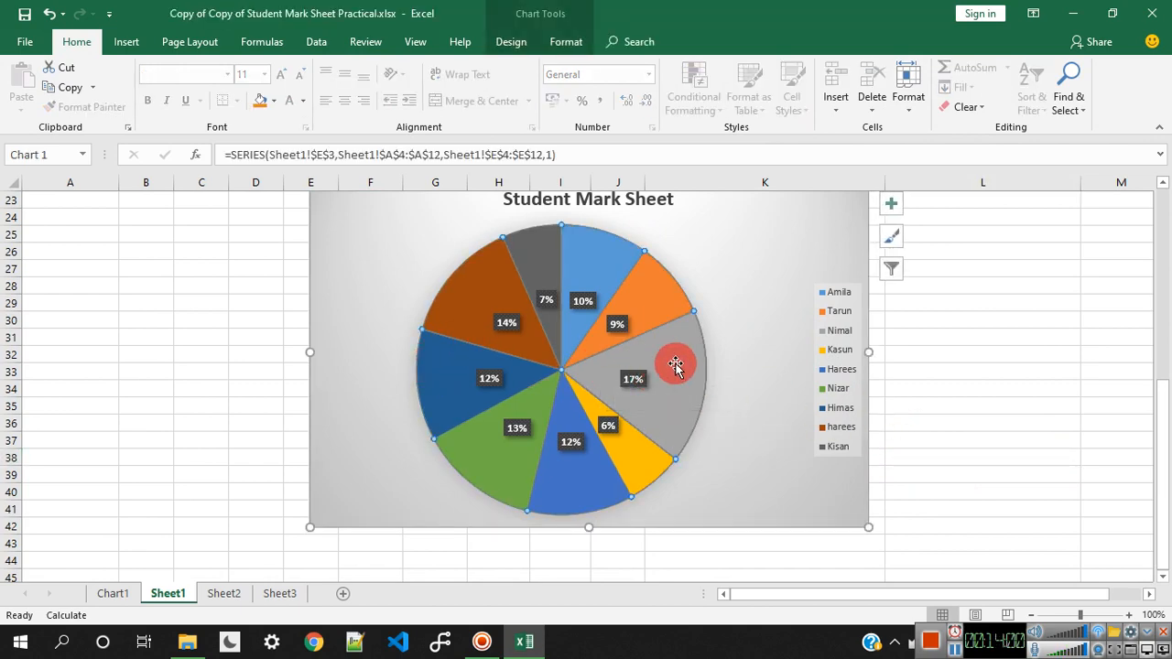
scroll(701, 379, "up", 1)
scroll(703, 381, "down", 1)
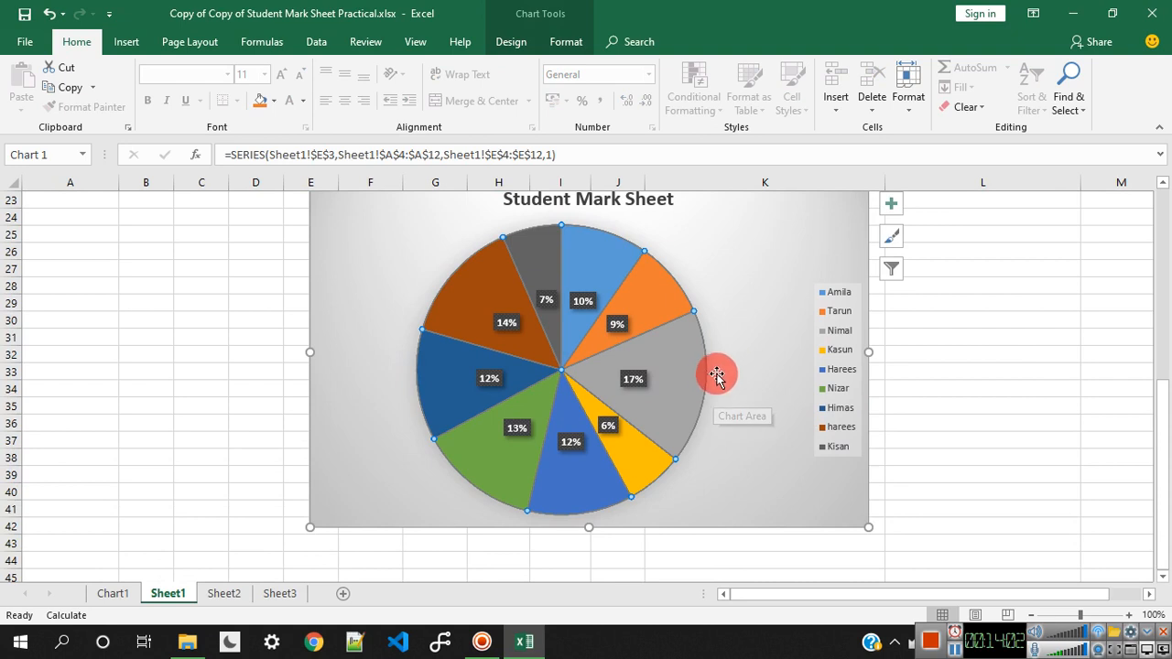
left_click(687, 383)
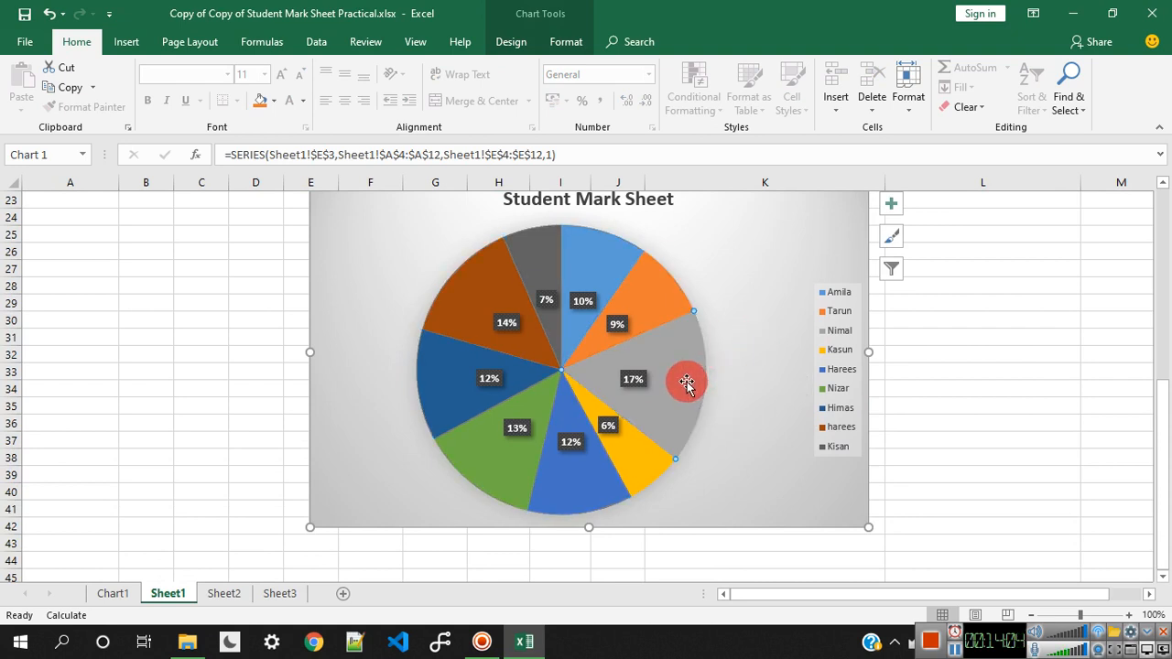
double_click(687, 382)
left_click(800, 287)
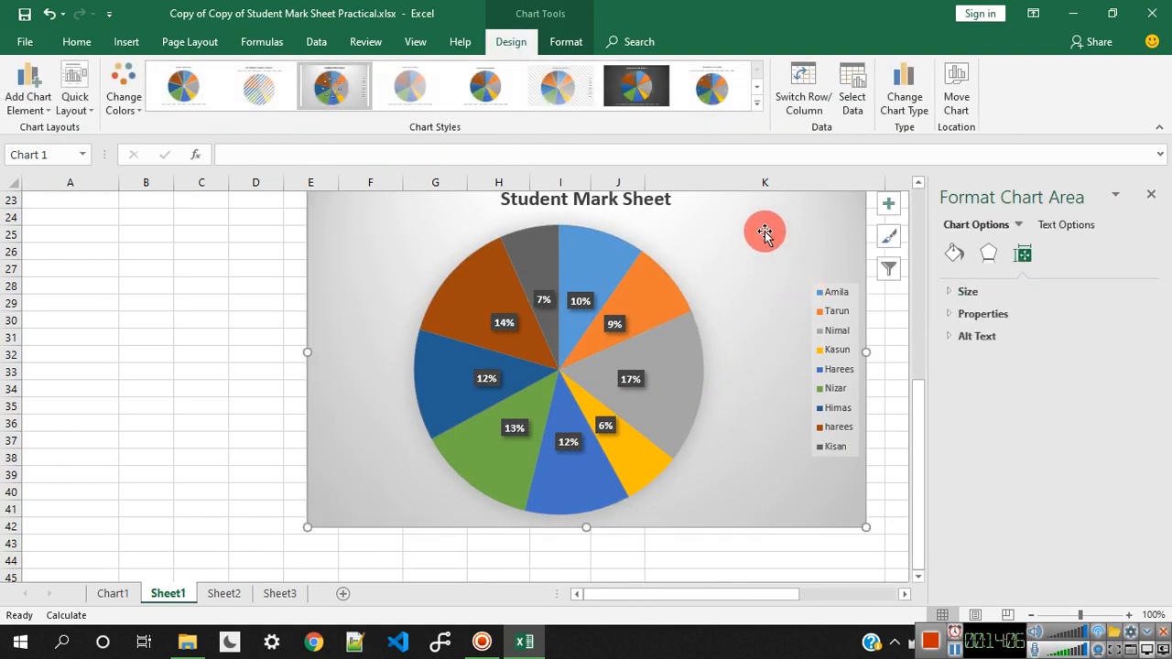
scroll(756, 328, "up", 1)
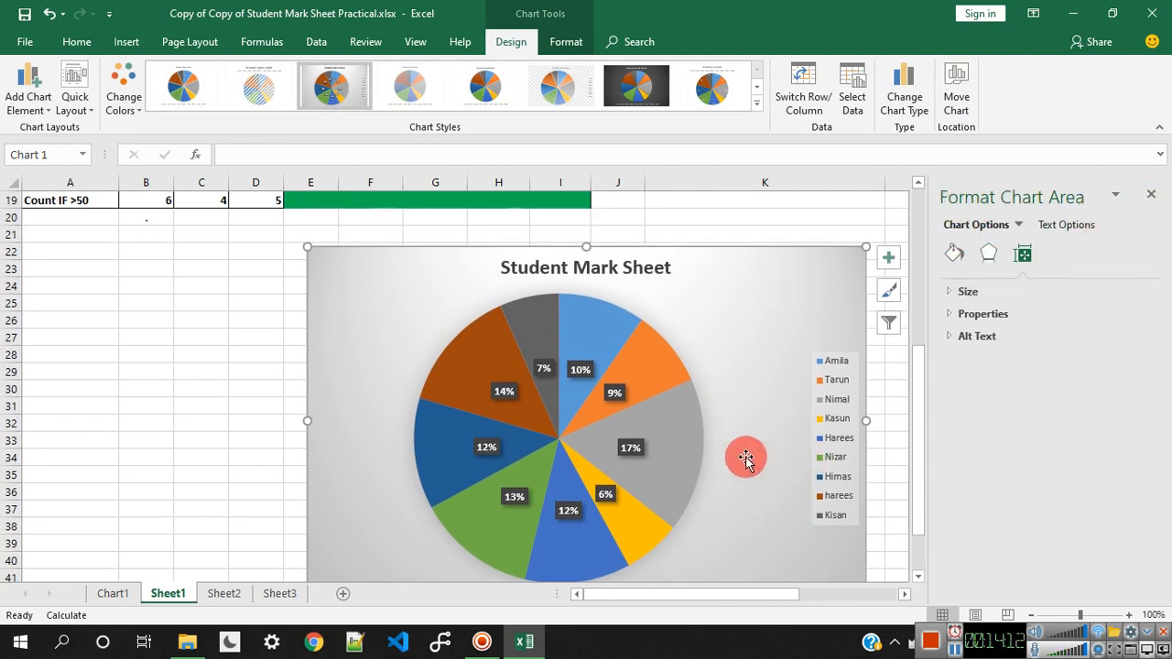
Step: Pull only the grey 17% slice out of the pie to a point explosion of 33%
left_click(682, 436)
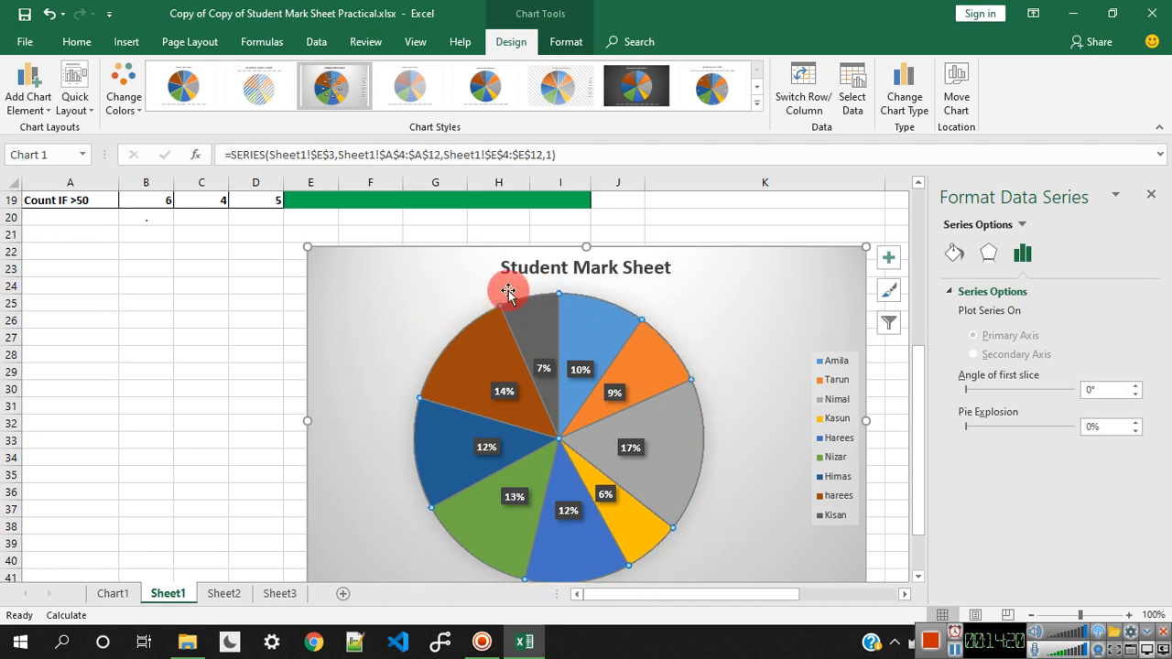
scroll(496, 357, "down", 2)
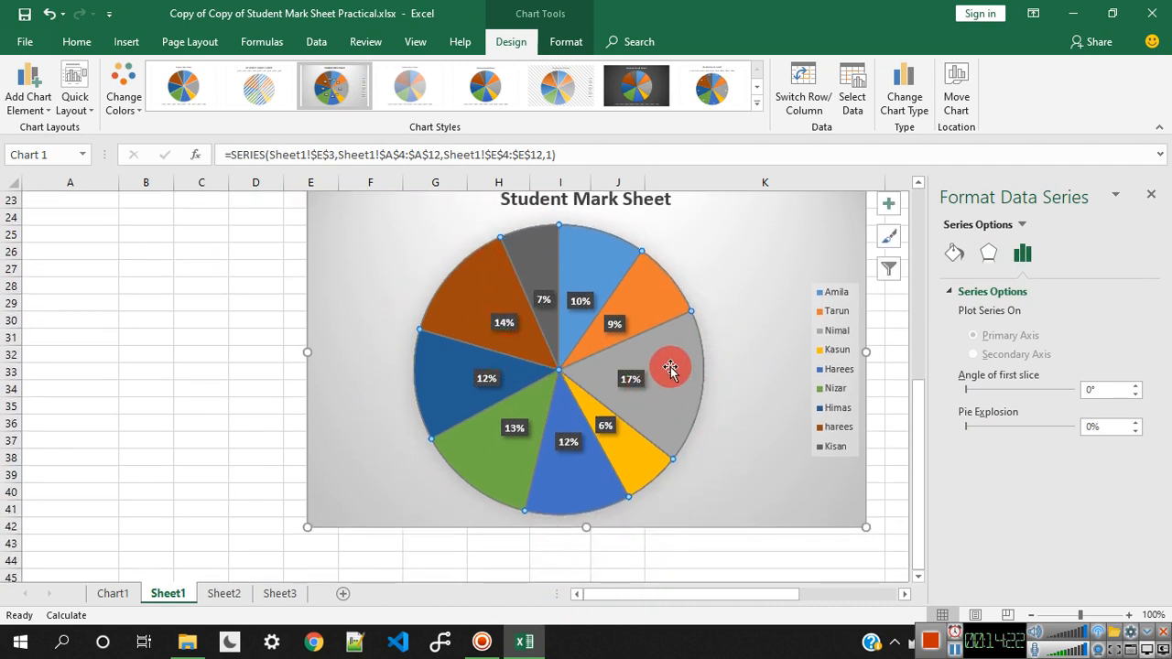
mouse_move(694, 400)
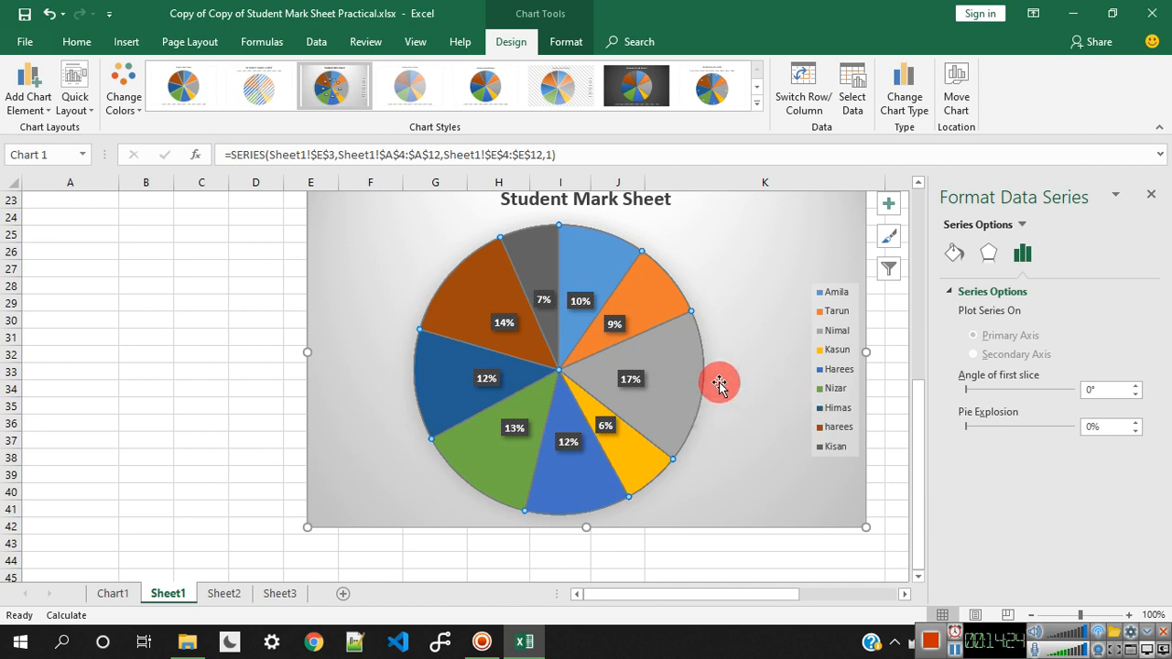
left_click(654, 401)
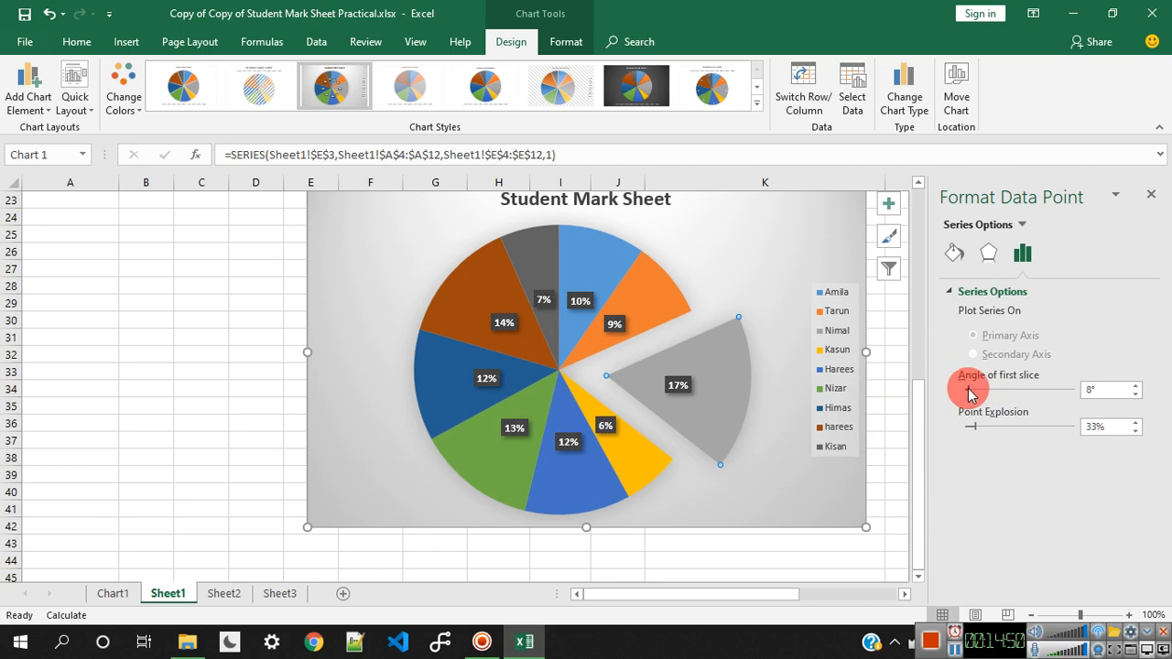
Step: Rotate the pie by setting the angle of the first slice to 18°
left_click_drag(971, 392, 991, 397)
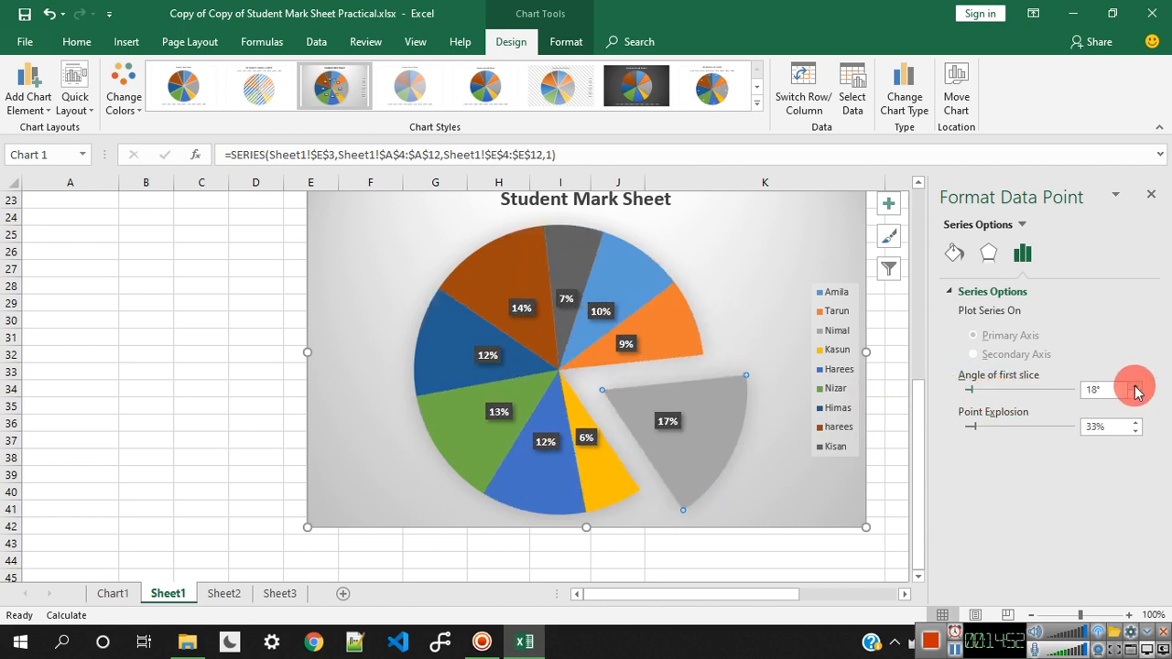
mouse_move(1136, 391)
left_mouse_down()
mouse_move(1144, 398)
mouse_move(1132, 396)
left_mouse_up()
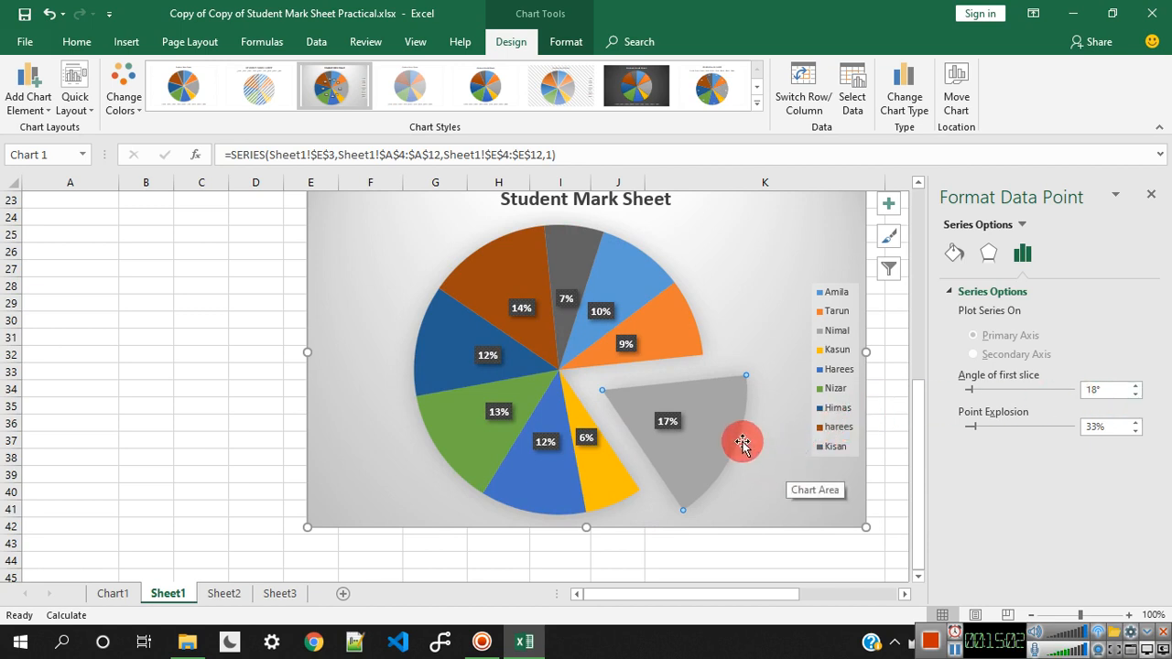
left_click(700, 337)
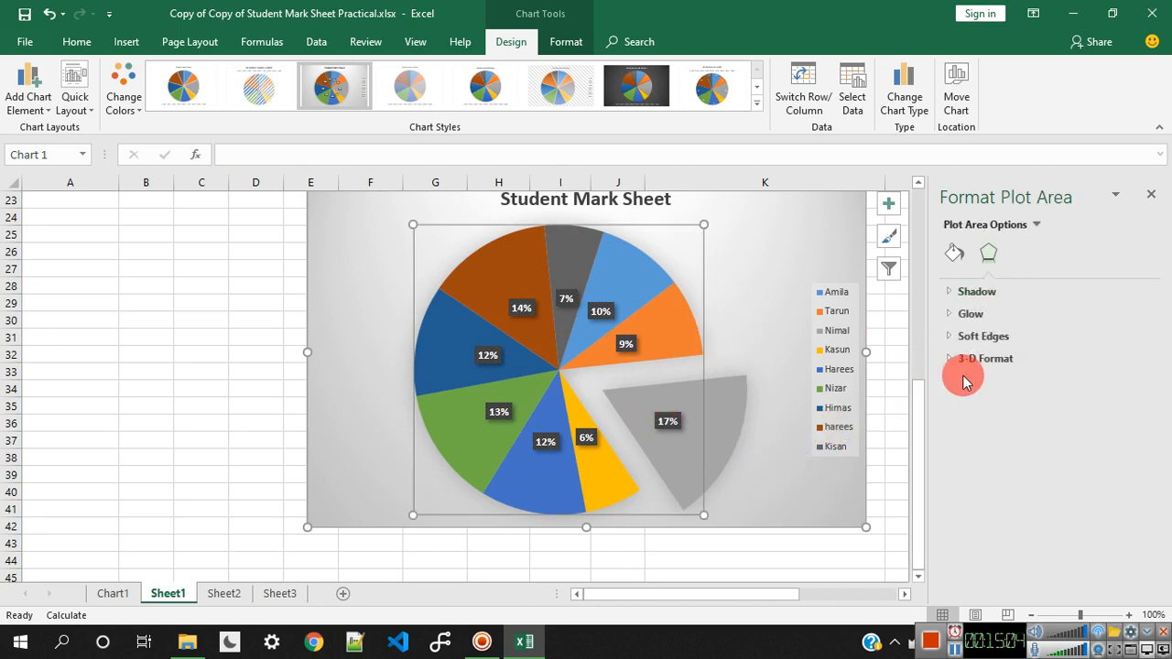
left_click(728, 293)
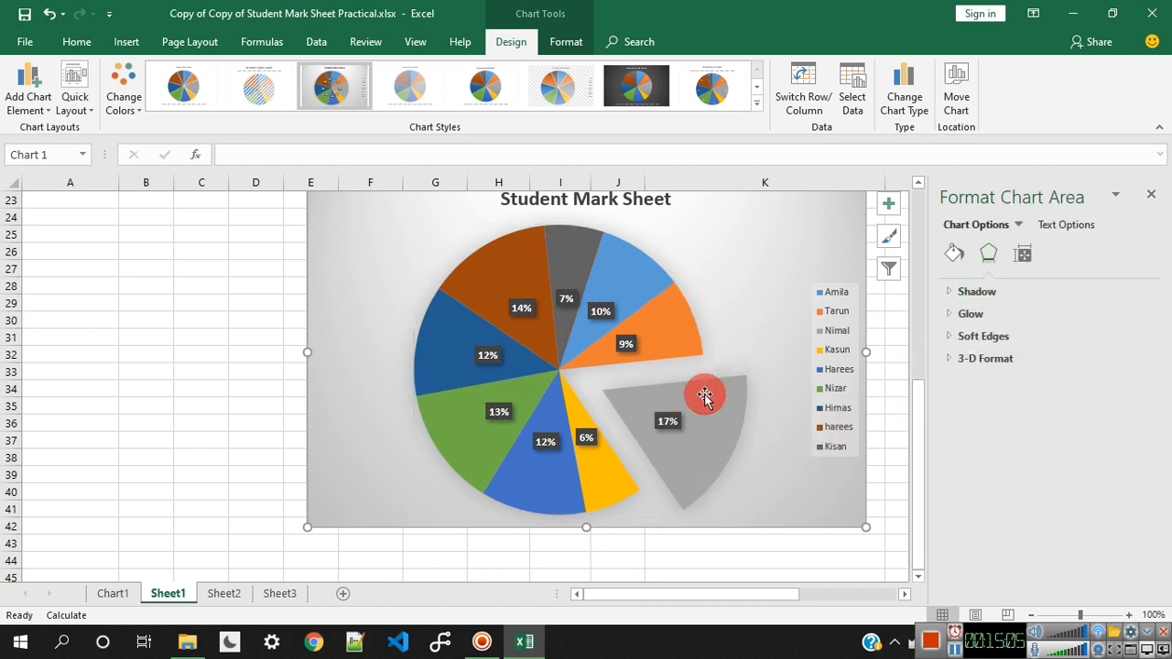
double_click(751, 408)
left_click(770, 348)
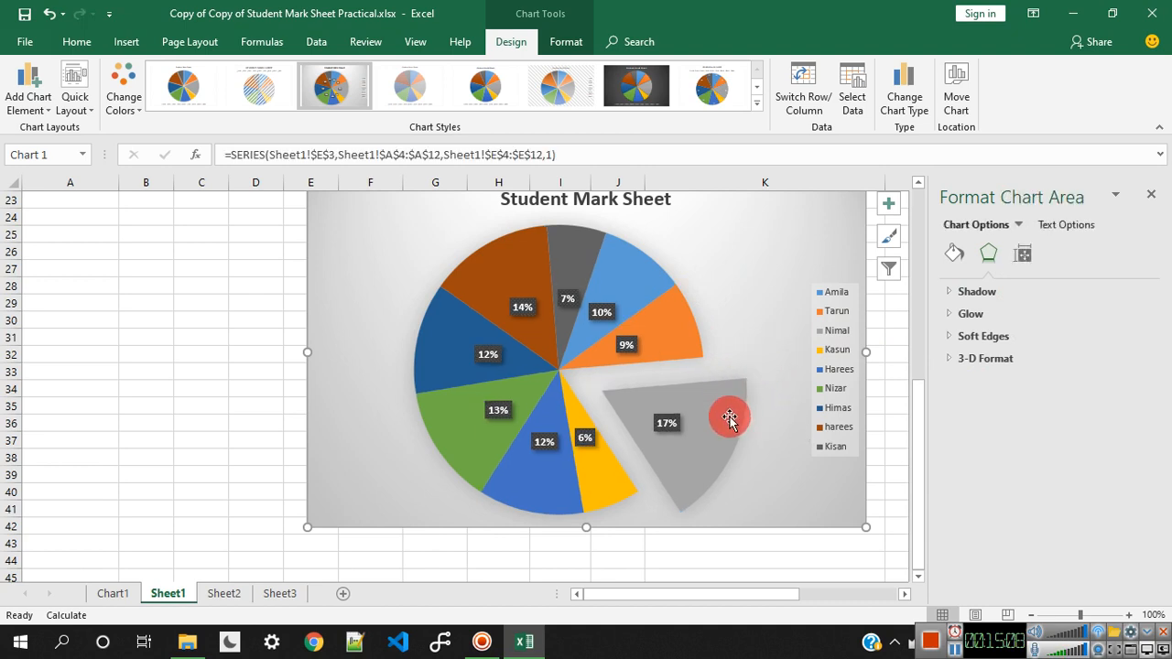
Step: Try pulling all the pie slices apart and bring them back together at the centre
mouse_move(732, 410)
left_mouse_down()
mouse_move(694, 391)
mouse_move(674, 403)
mouse_move(719, 415)
left_mouse_up()
left_click(722, 419)
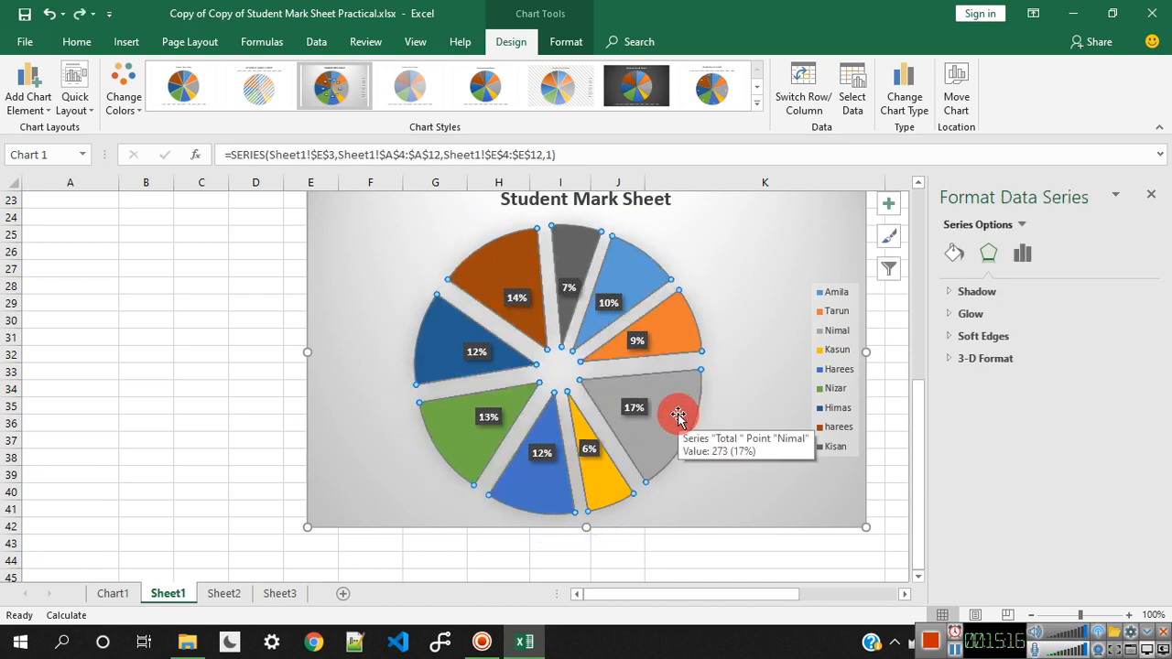
left_click(764, 385)
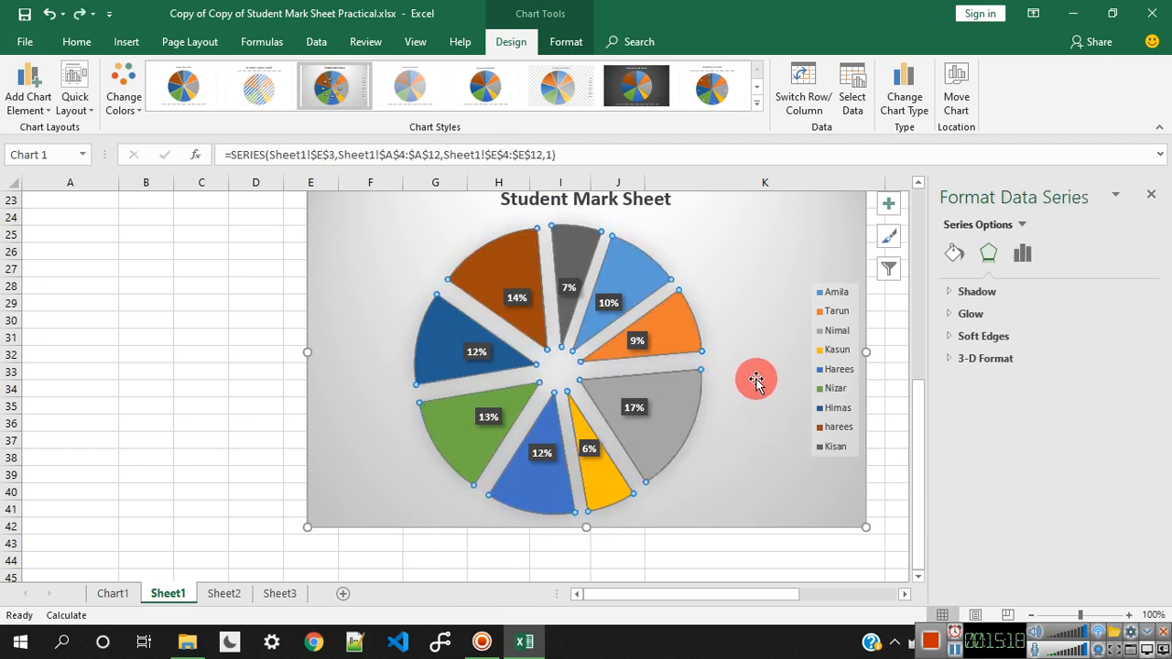
key("ctrl+z")
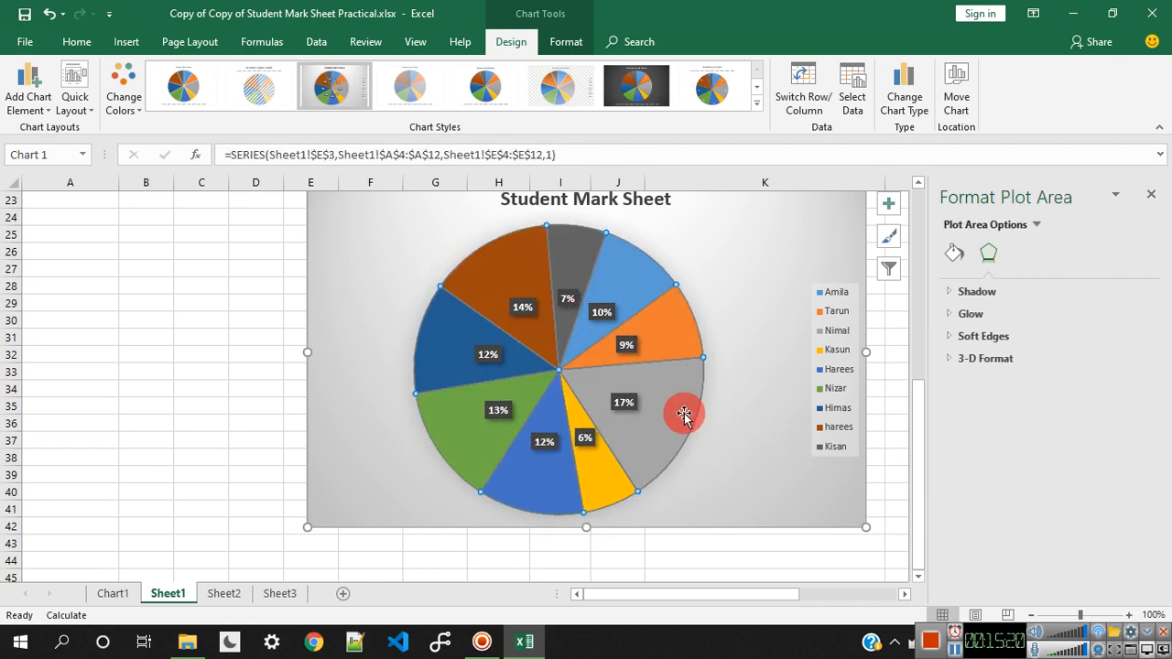
Step: Select the grey 17% slice on its own and pull it slightly out from the rest of the pie
left_click(685, 413)
left_click(672, 436)
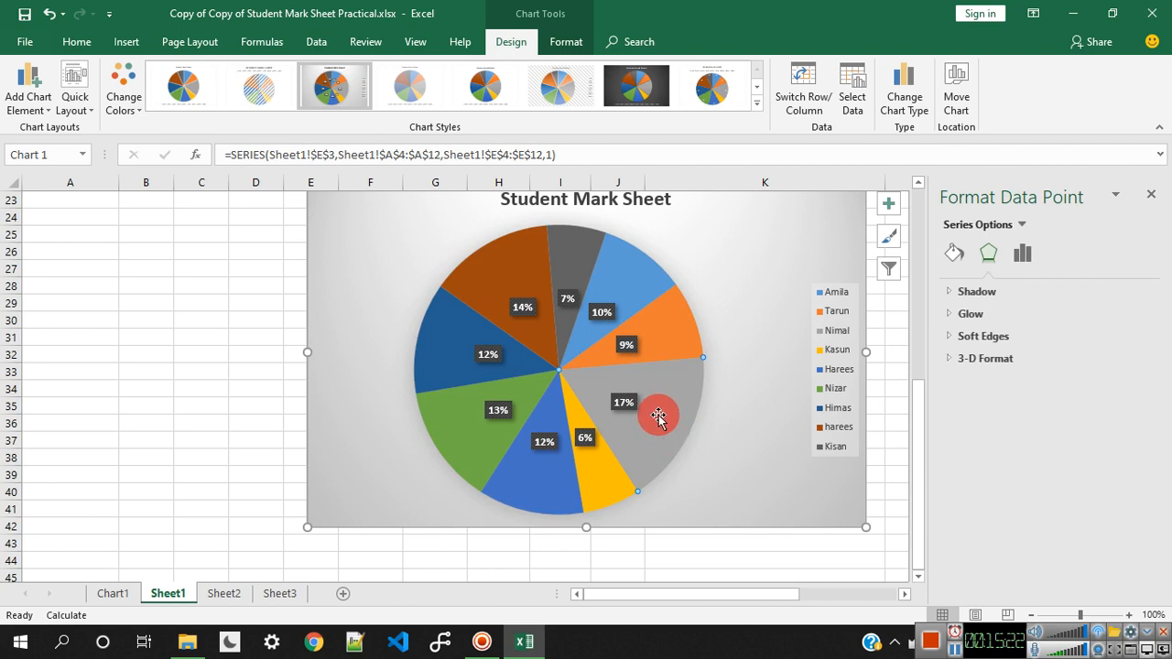
left_click_drag(657, 414, 703, 434)
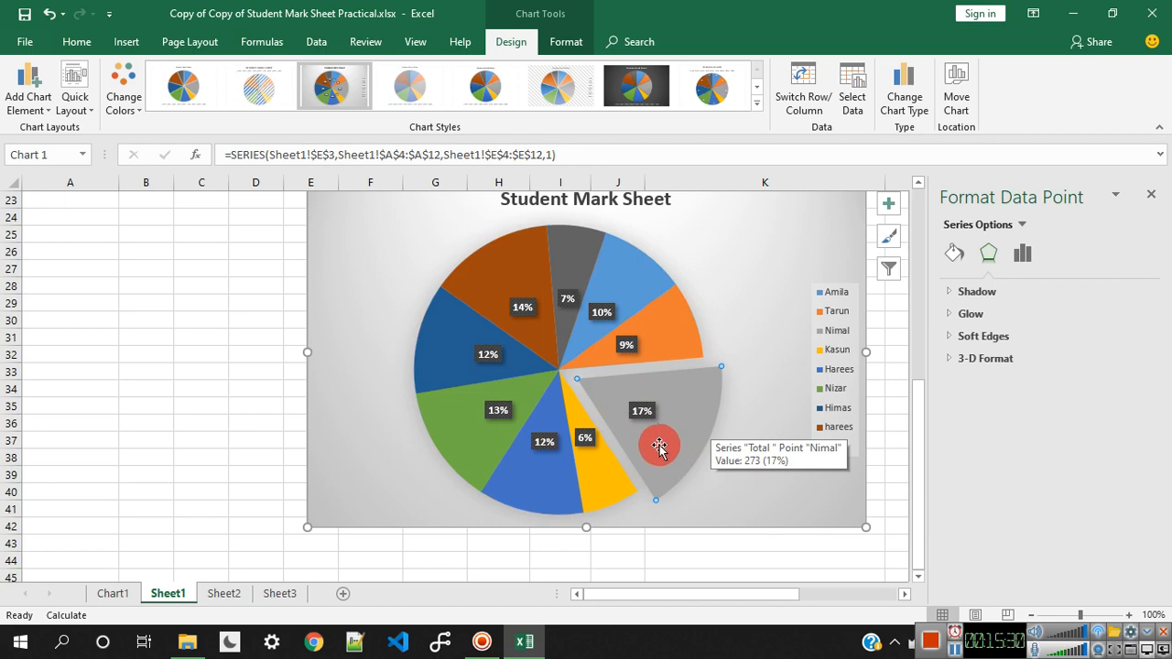
scroll(732, 518, "up", 3)
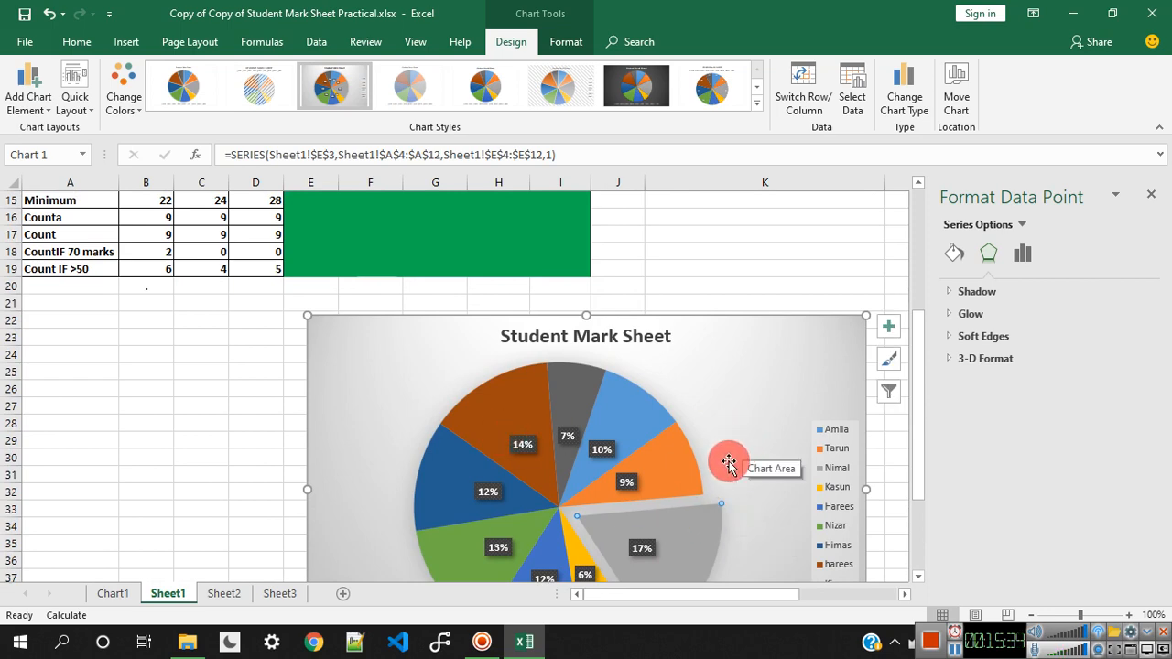
scroll(724, 449, "down", 3)
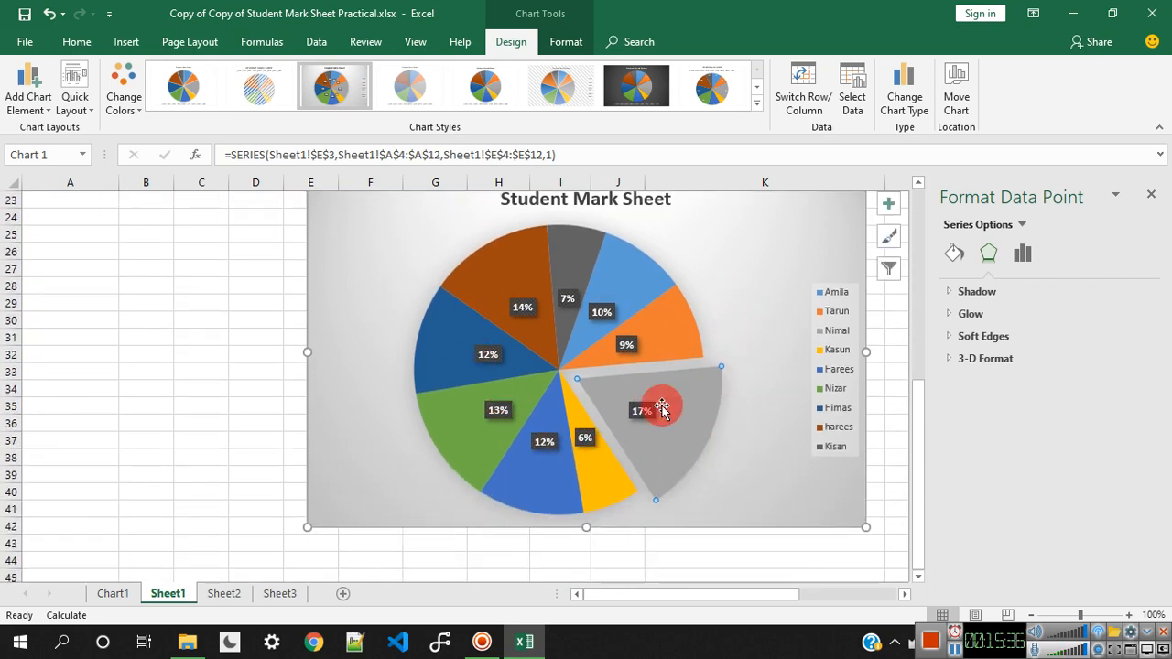
left_click_drag(627, 410, 584, 371)
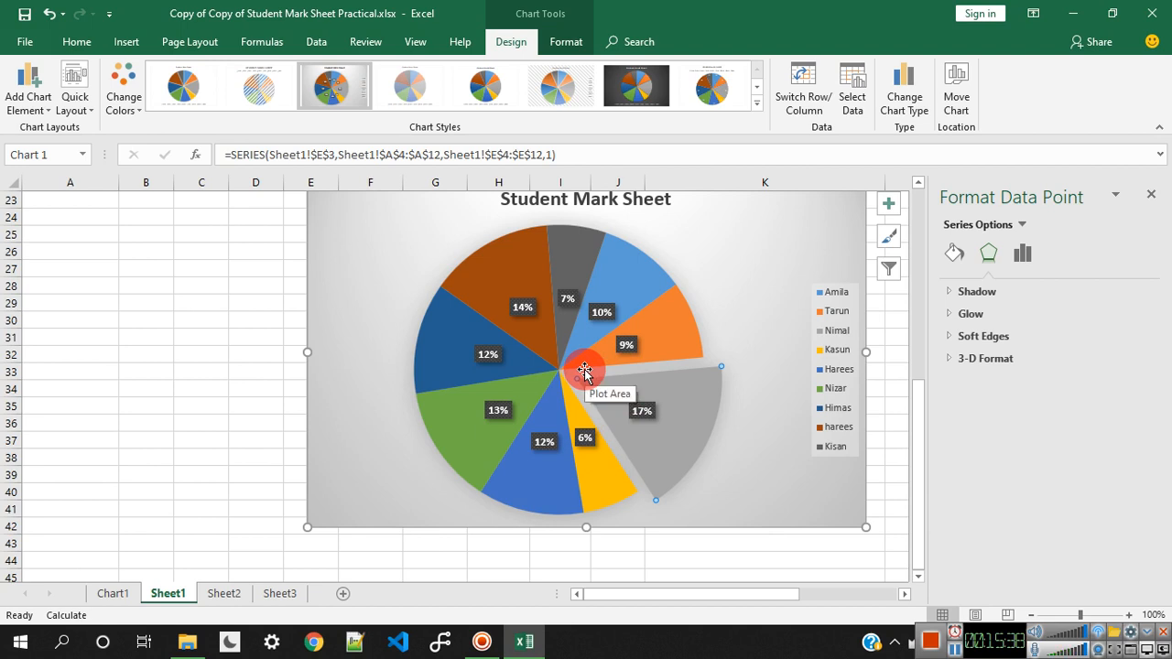